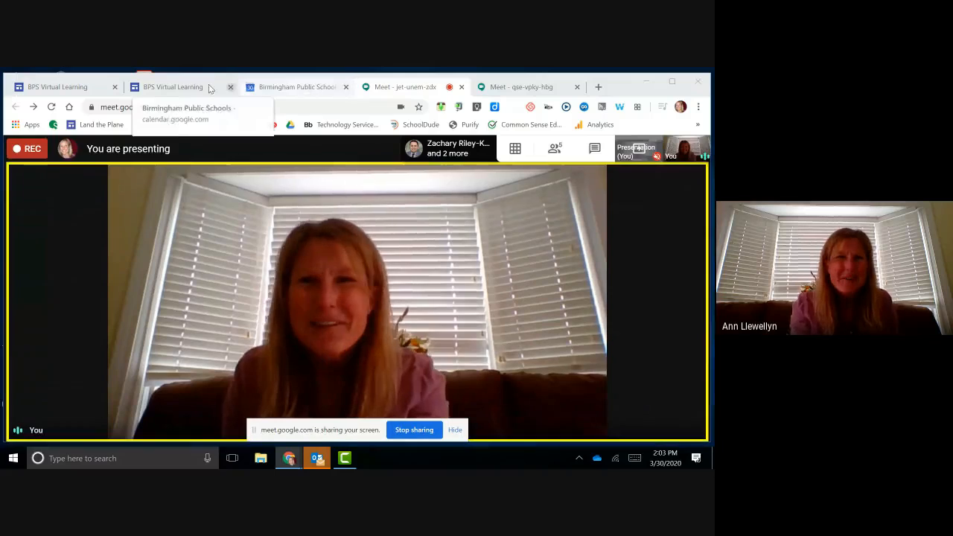
# Step: Switch to the second BPS Virtual Learning tab and load google.com in it
pyautogui.click(176, 86)
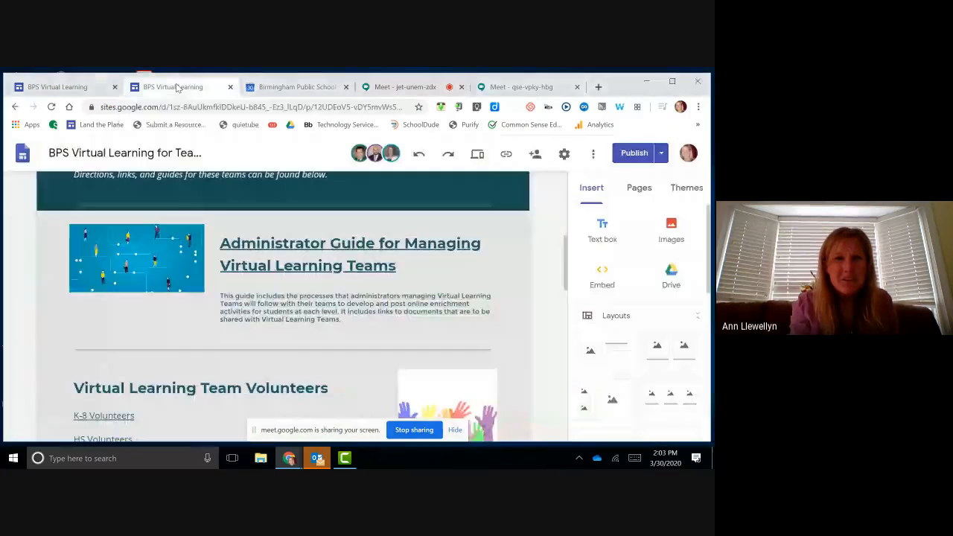
pyautogui.click(272, 106)
pyautogui.write('goo')
pyautogui.press('Return')
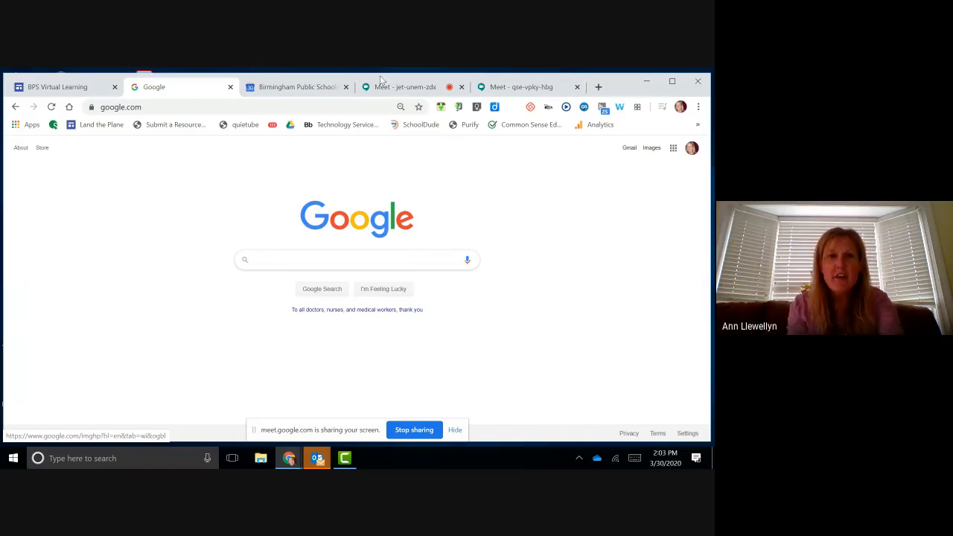
# Step: Open Google Classroom from the Google apps launcher and scroll through the class cards
pyautogui.click(278, 112)
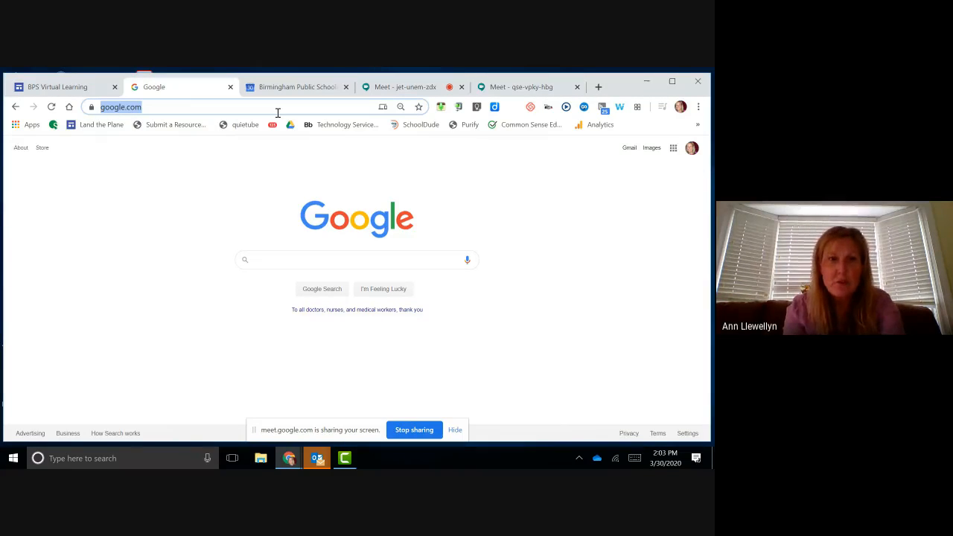
pyautogui.write('c')
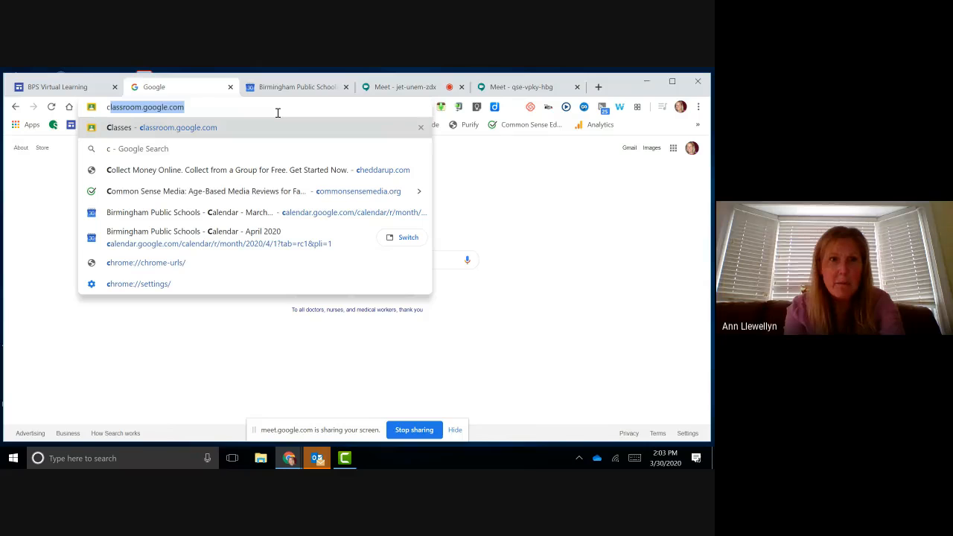
pyautogui.click(553, 218)
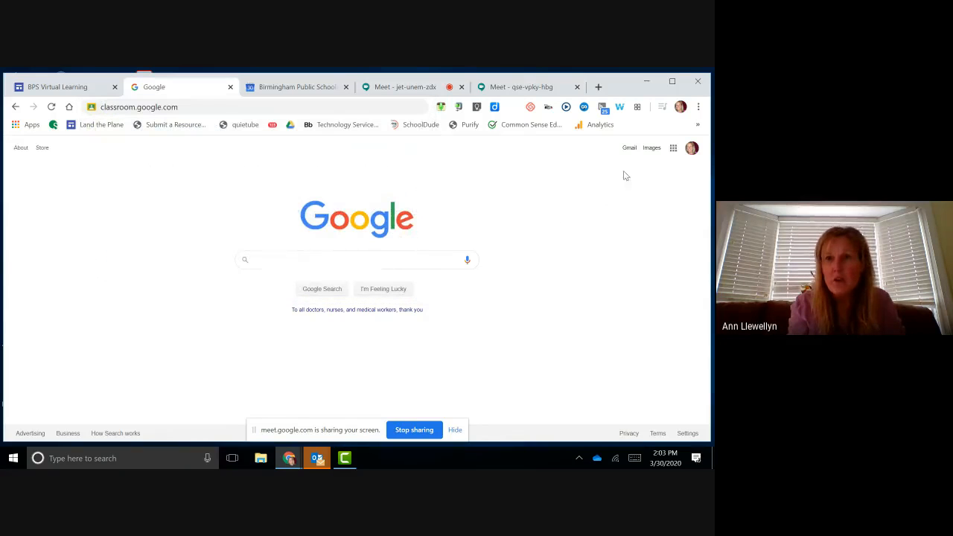
pyautogui.click(672, 148)
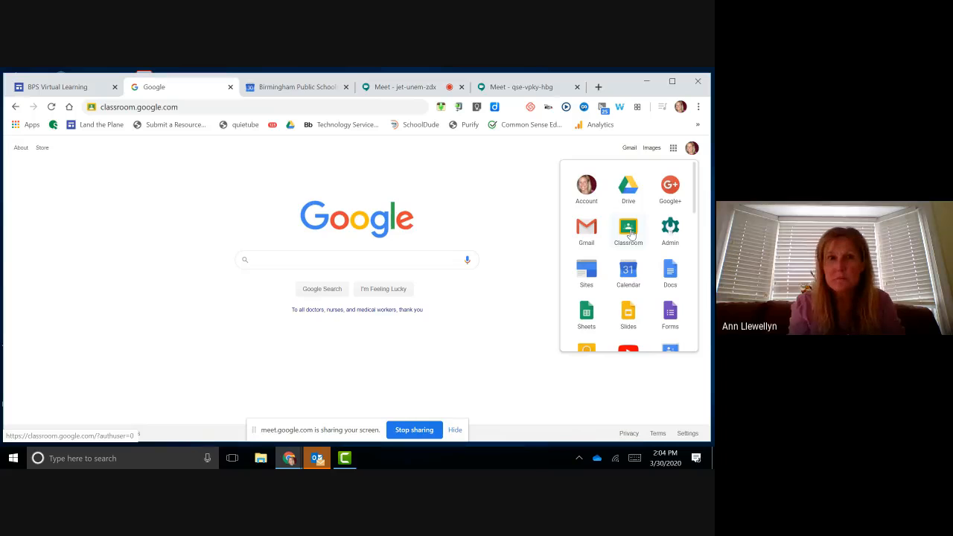
pyautogui.click(630, 229)
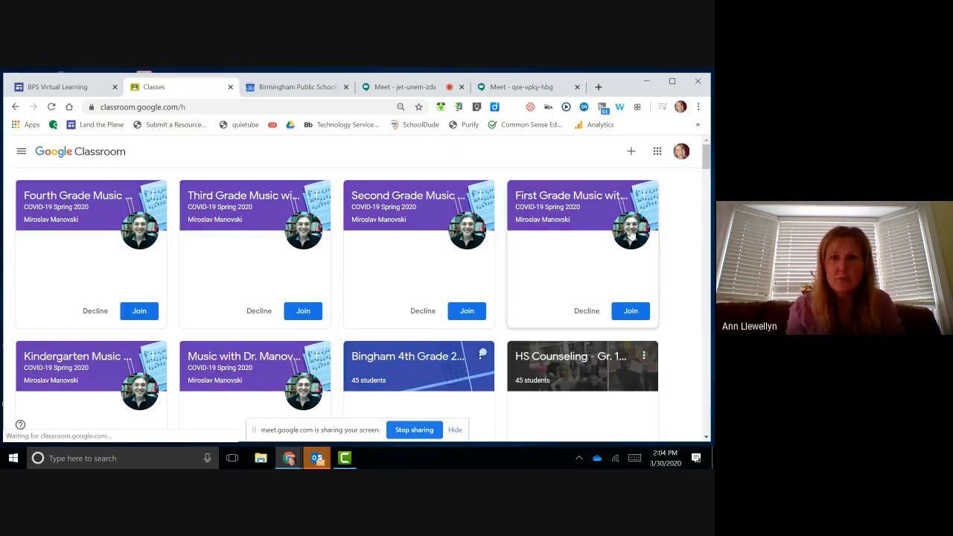
pyautogui.scroll(-10, 631, 233)
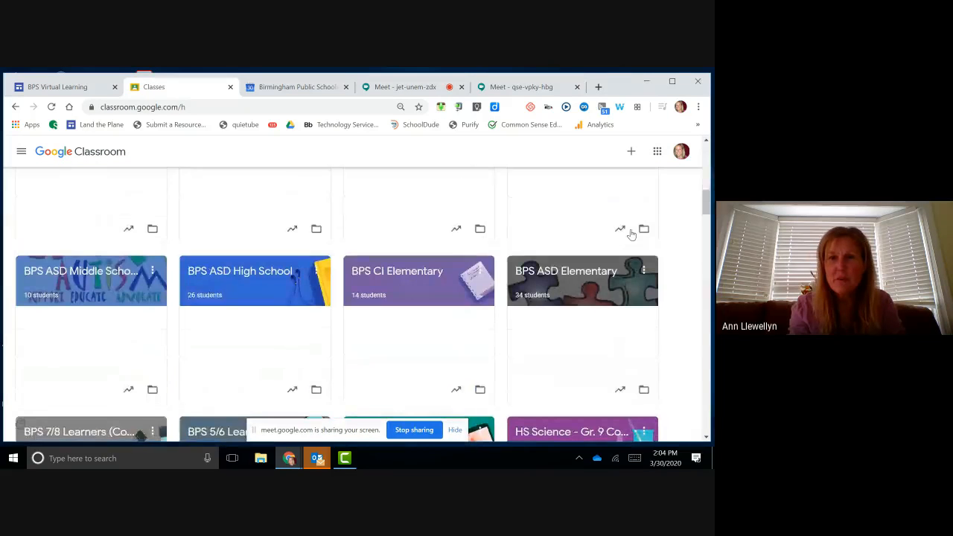
pyautogui.scroll(-3, 631, 233)
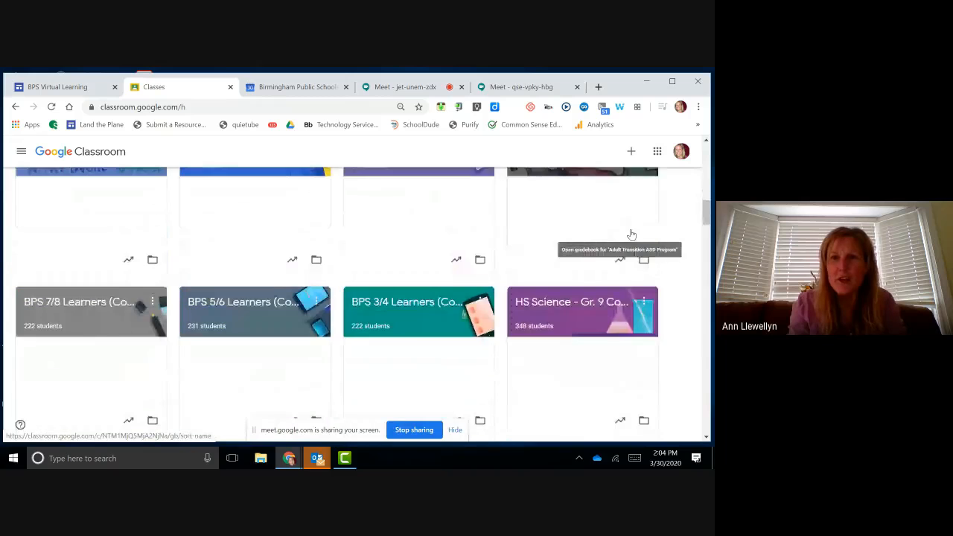
pyautogui.scroll(12, 631, 233)
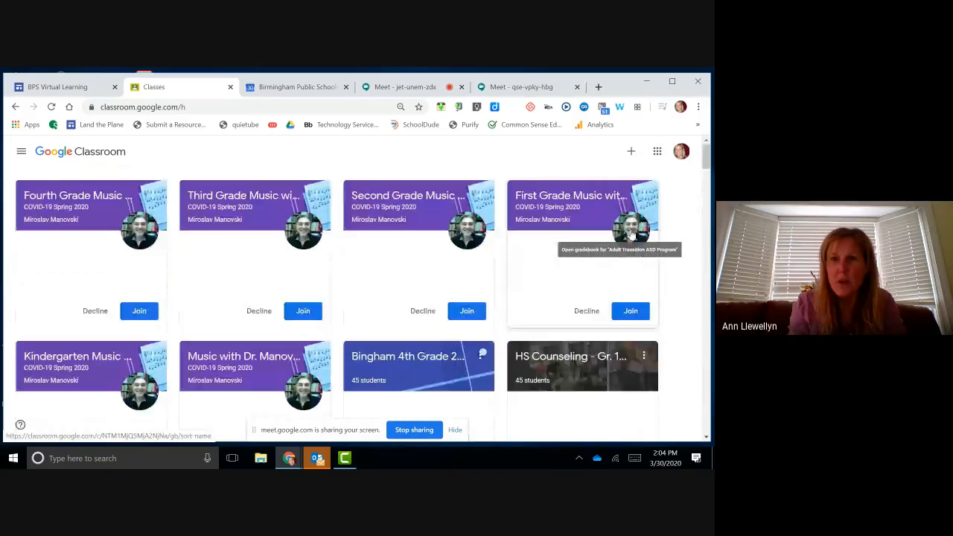
# Step: Create a class named 'Demo Class' from the + menu, after cancelling Join class
pyautogui.click(631, 153)
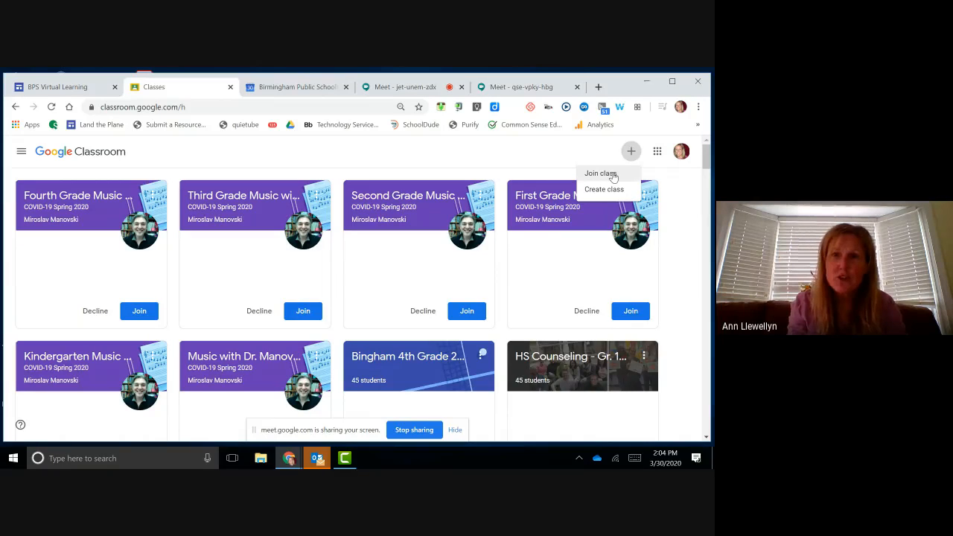
pyautogui.click(613, 175)
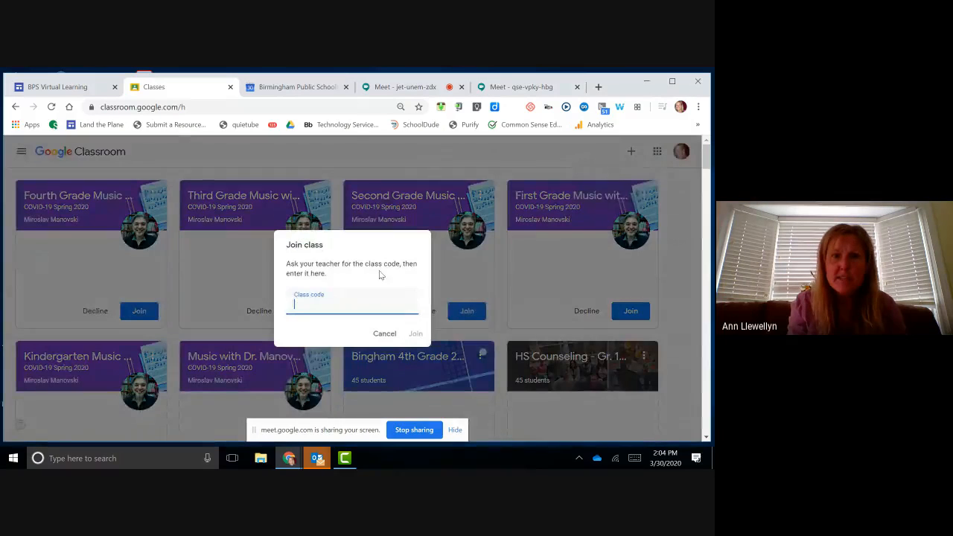
pyautogui.click(384, 334)
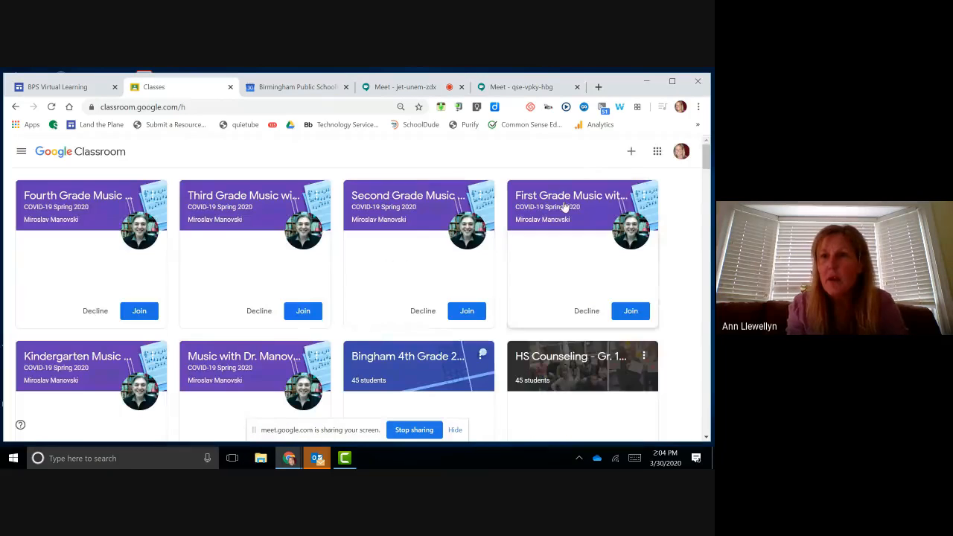
pyautogui.click(630, 154)
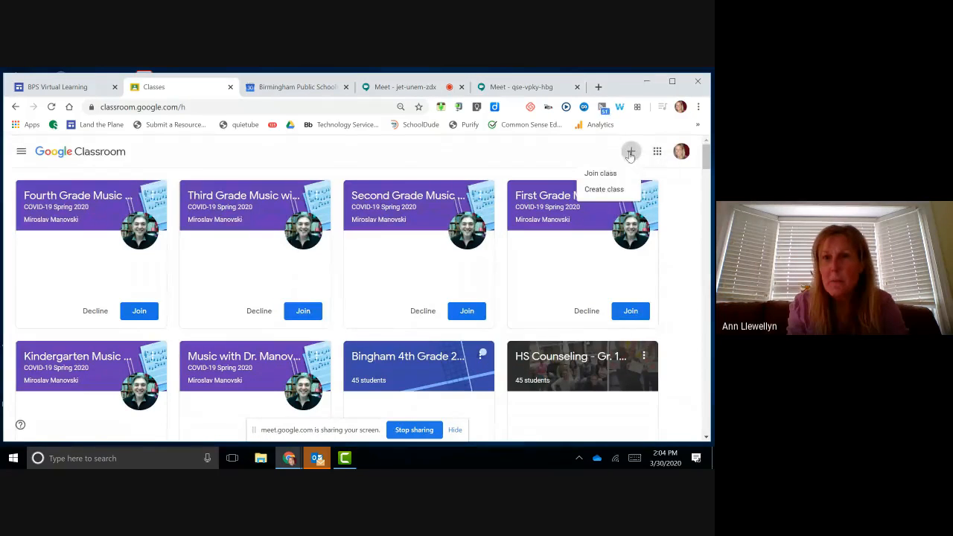
pyautogui.click(609, 191)
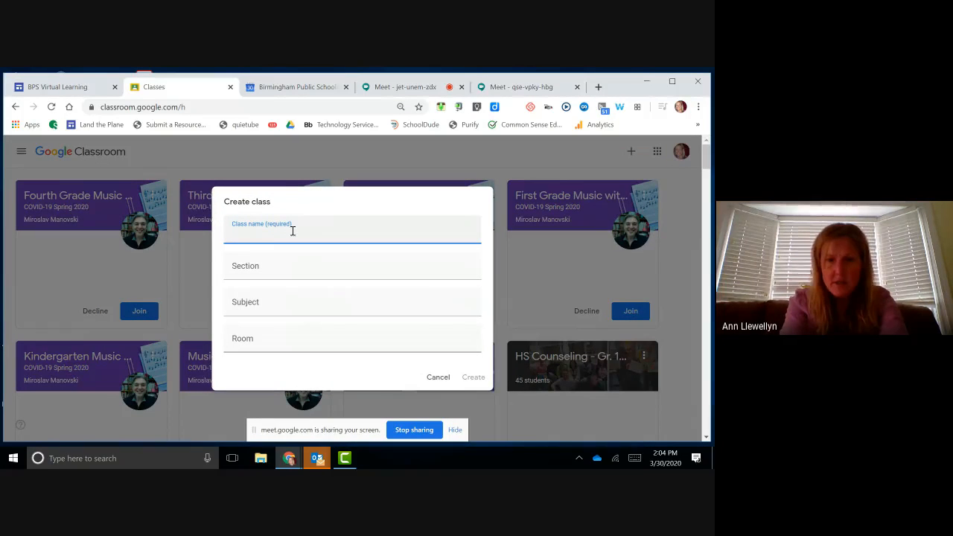
pyautogui.write('Demo ')
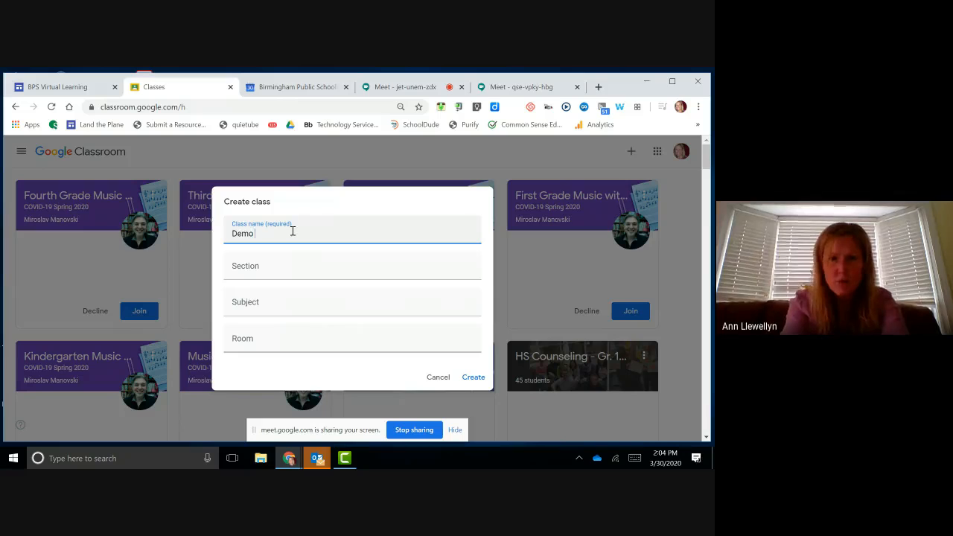
pyautogui.write('Class')
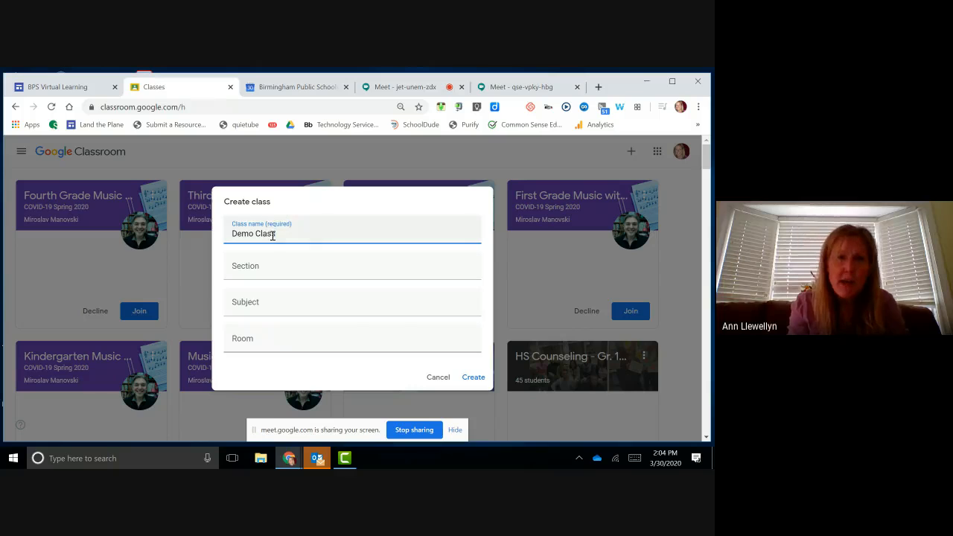
pyautogui.click(474, 378)
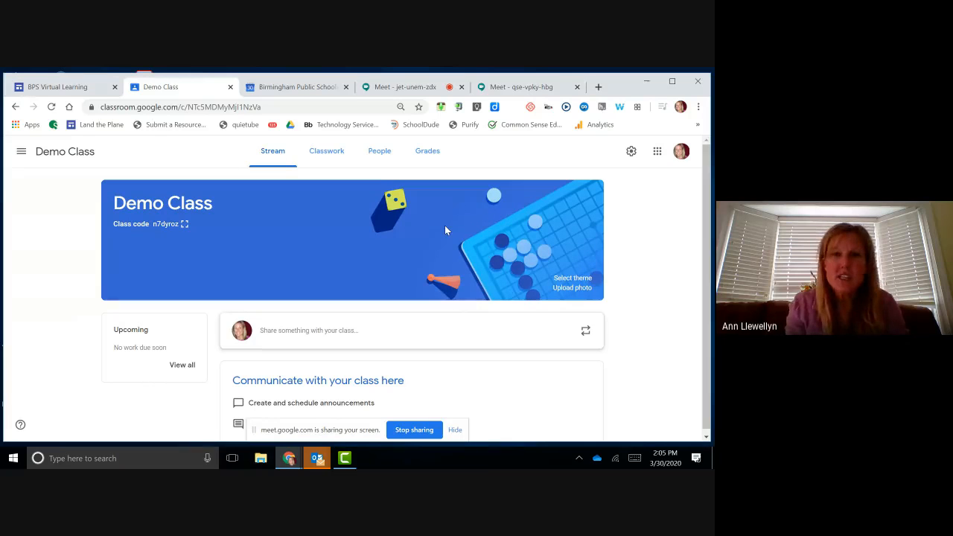
# Step: Apply the laptops-and-tablets image from the theme gallery as the class banner
pyautogui.click(572, 278)
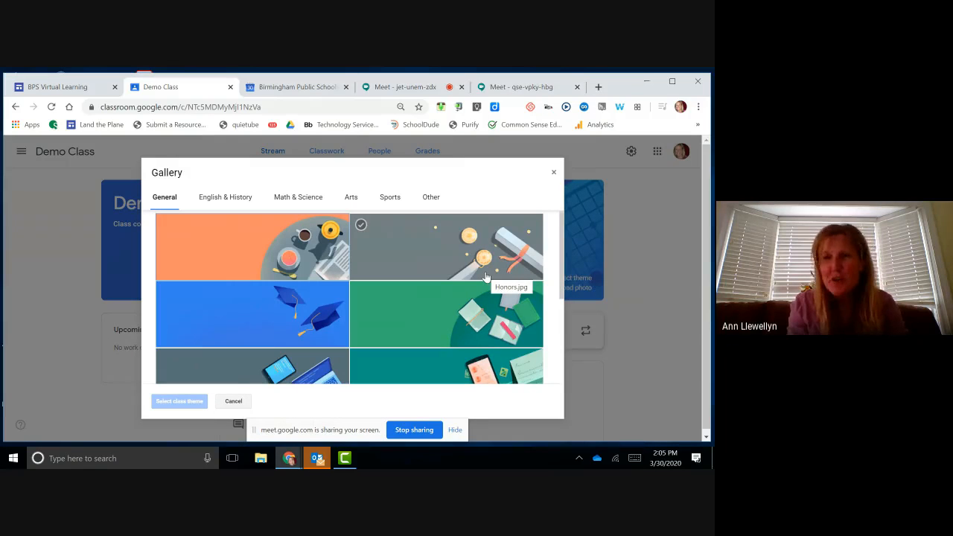
pyautogui.scroll(-3, 485, 277)
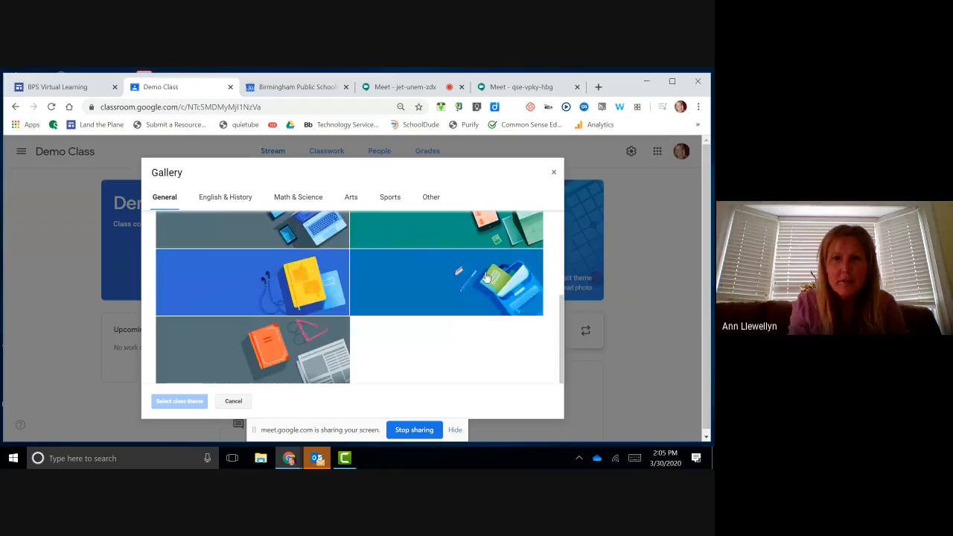
pyautogui.scroll(3, 268, 268)
pyautogui.scroll(-2, 282, 255)
pyautogui.click(287, 255)
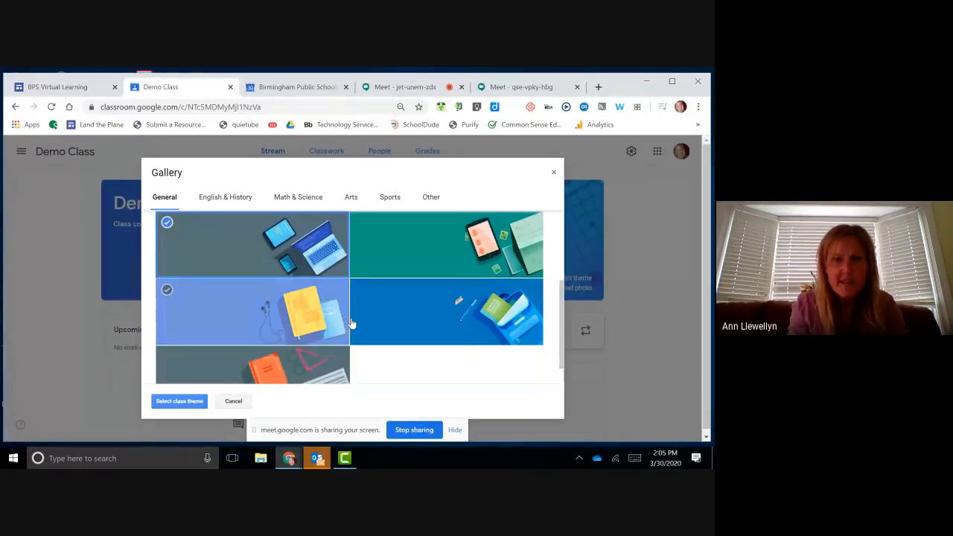
pyautogui.click(176, 402)
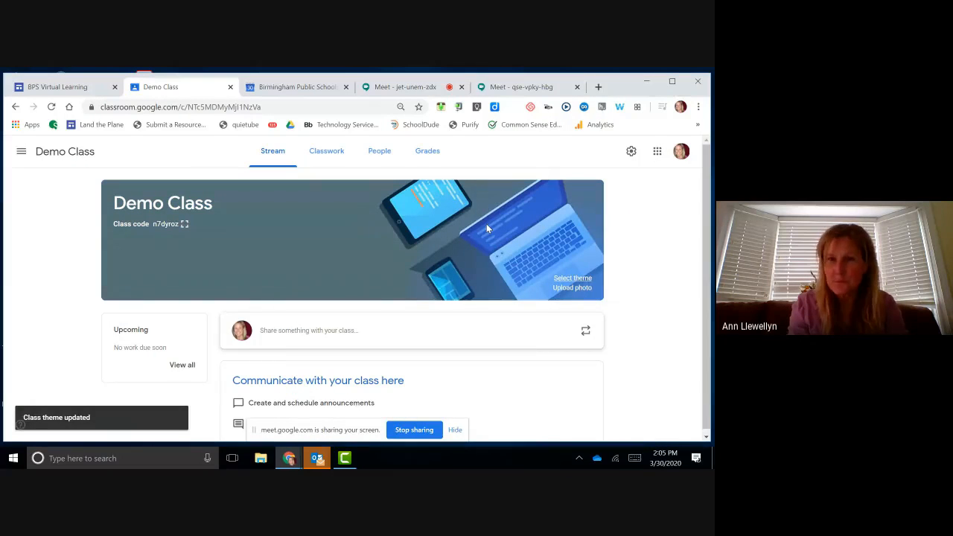
# Step: Display the class code enlarged, close it, and select the code text
pyautogui.click(184, 224)
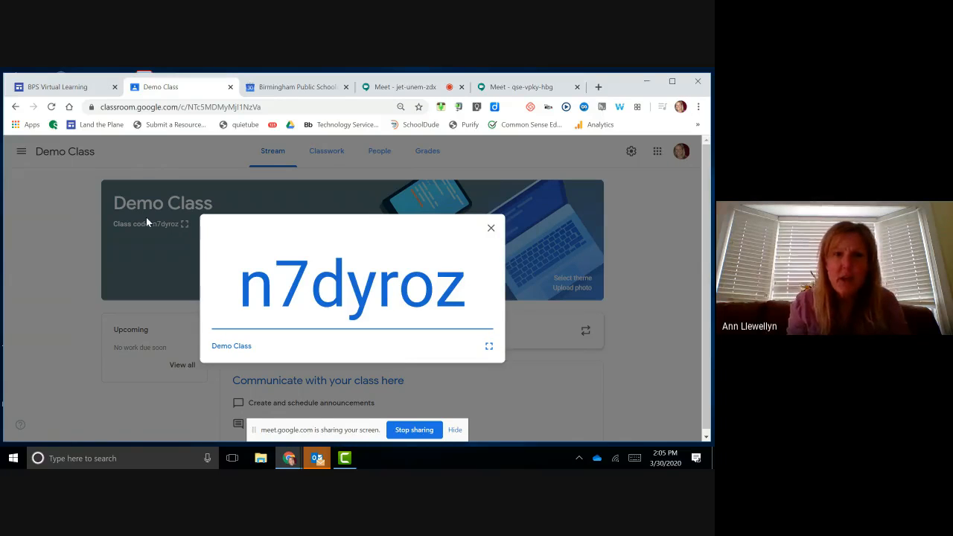
pyautogui.click(491, 228)
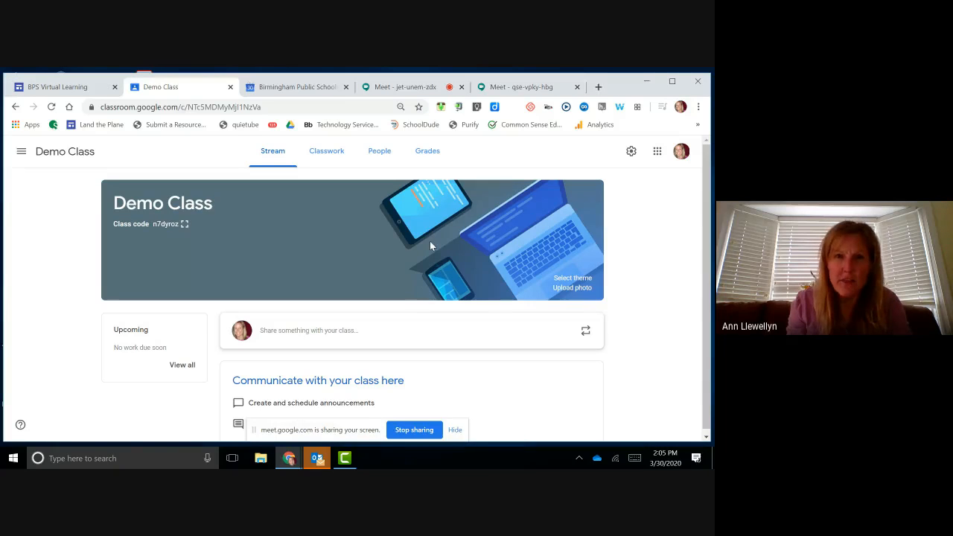
pyautogui.moveTo(430, 242); pyautogui.dragTo(545, 197)
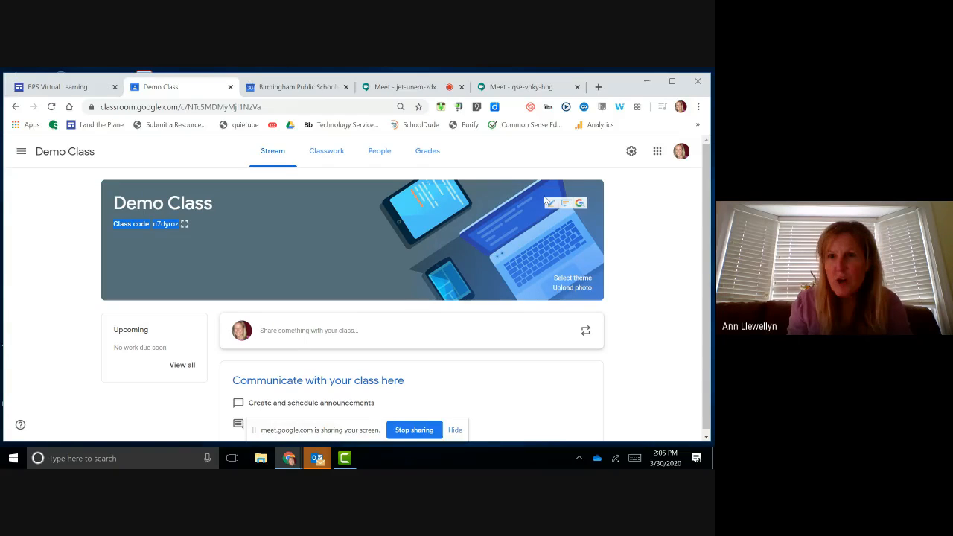
# Step: In Class settings, allow only teachers to post on the stream and hide classwork notifications
pyautogui.click(632, 152)
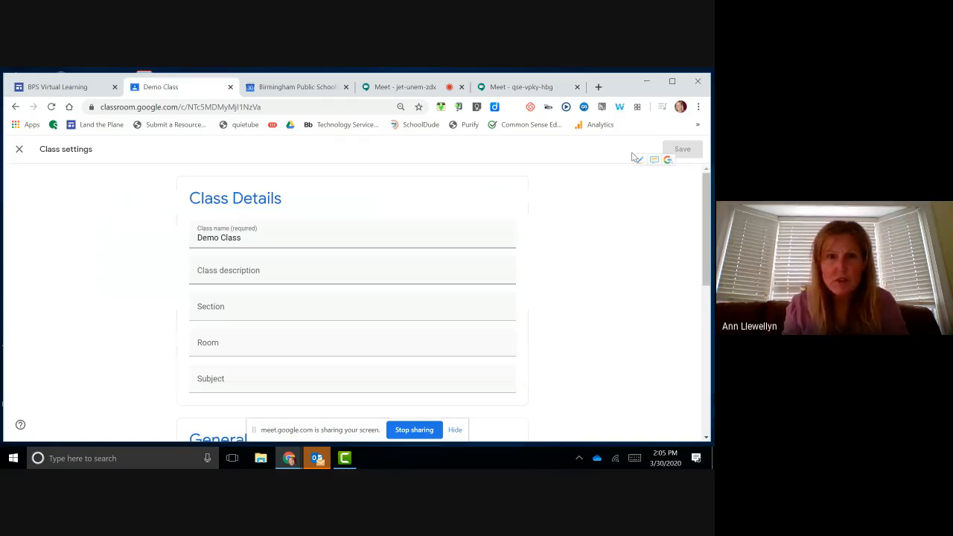
pyautogui.scroll(-5, 612, 227)
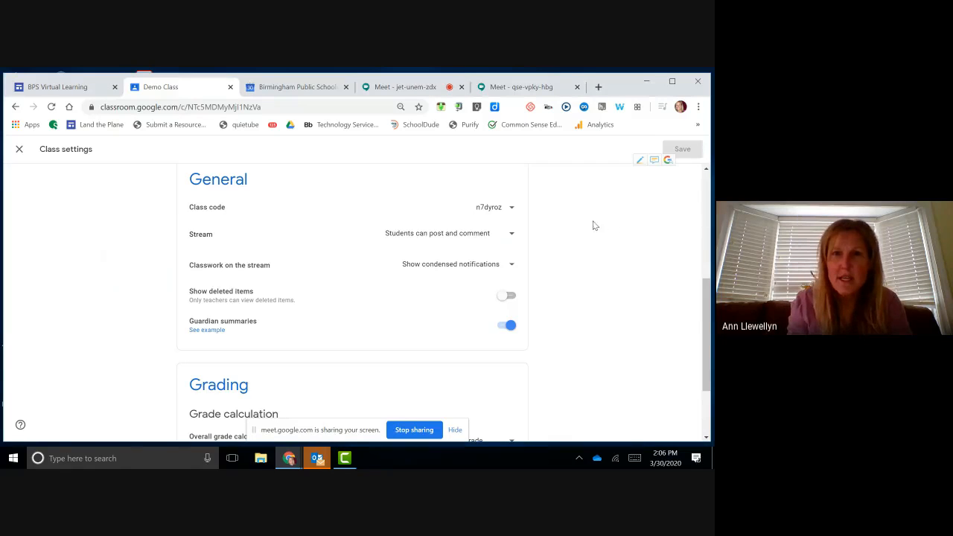
pyautogui.click(511, 236)
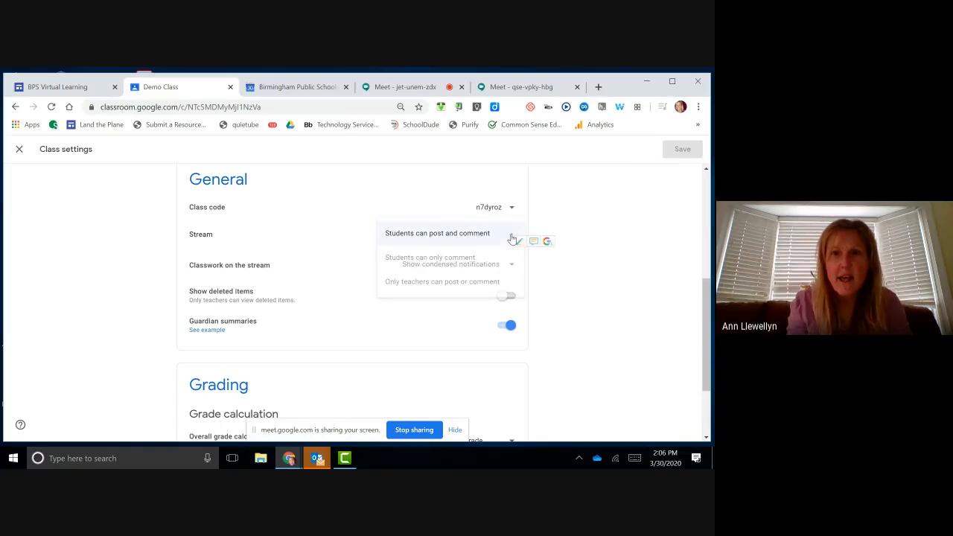
pyautogui.click(503, 290)
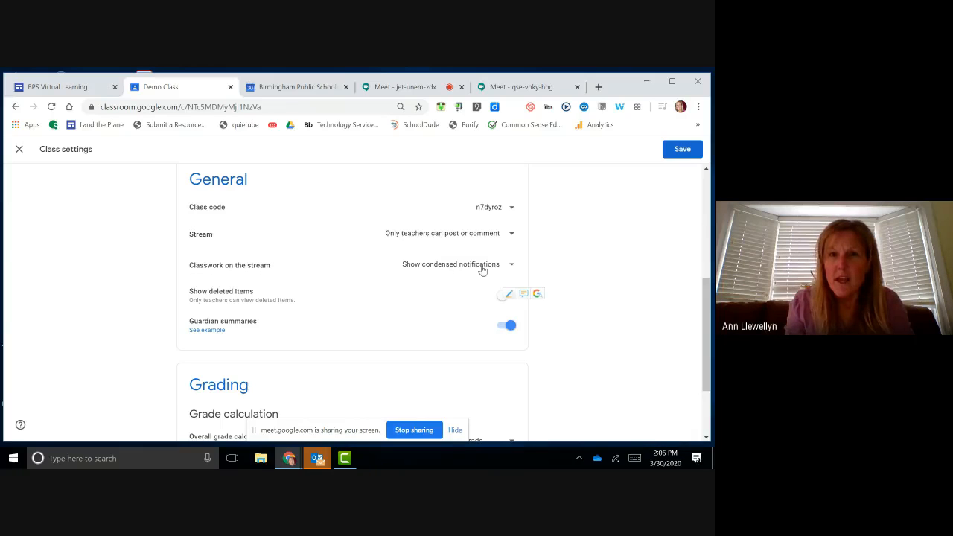
pyautogui.click(511, 266)
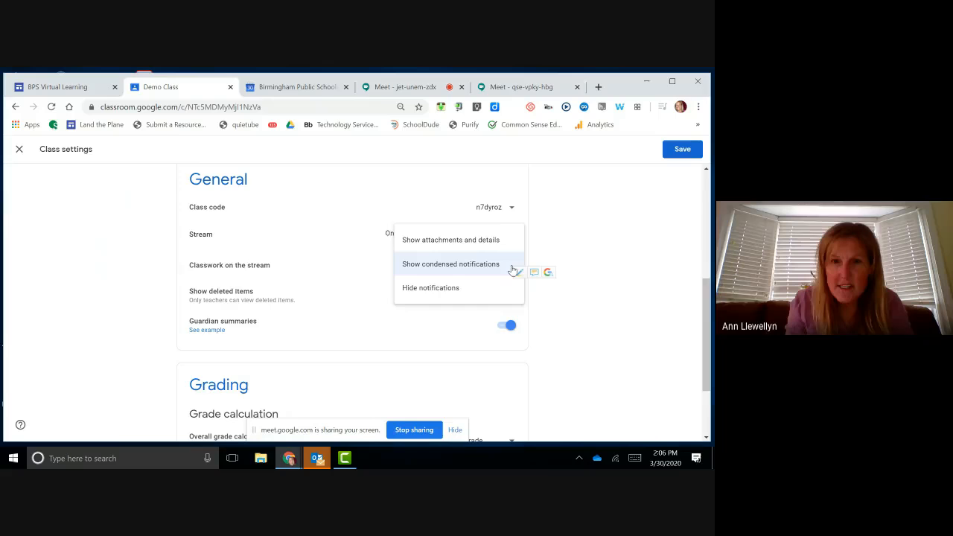
pyautogui.click(466, 295)
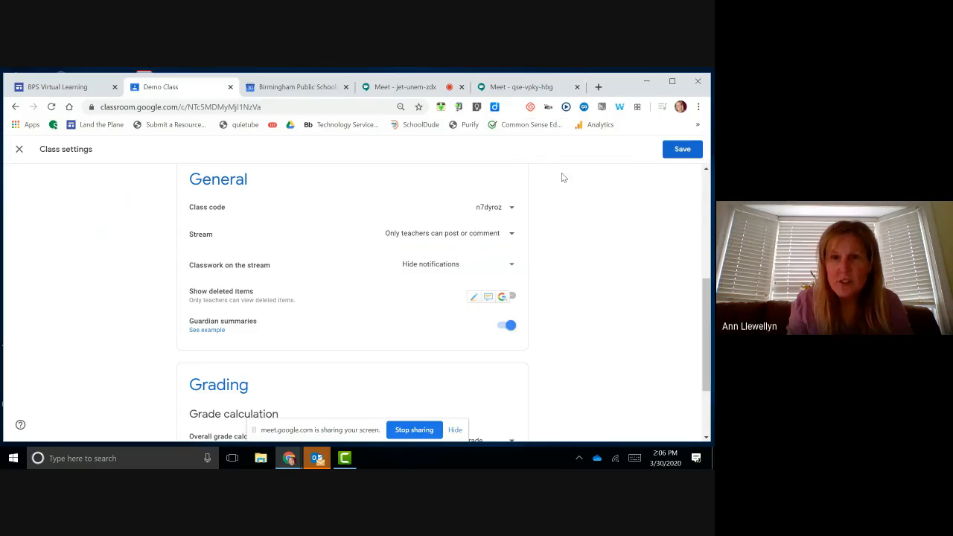
# Step: Switch off guardian summaries and save the Demo Class settings
pyautogui.click(509, 326)
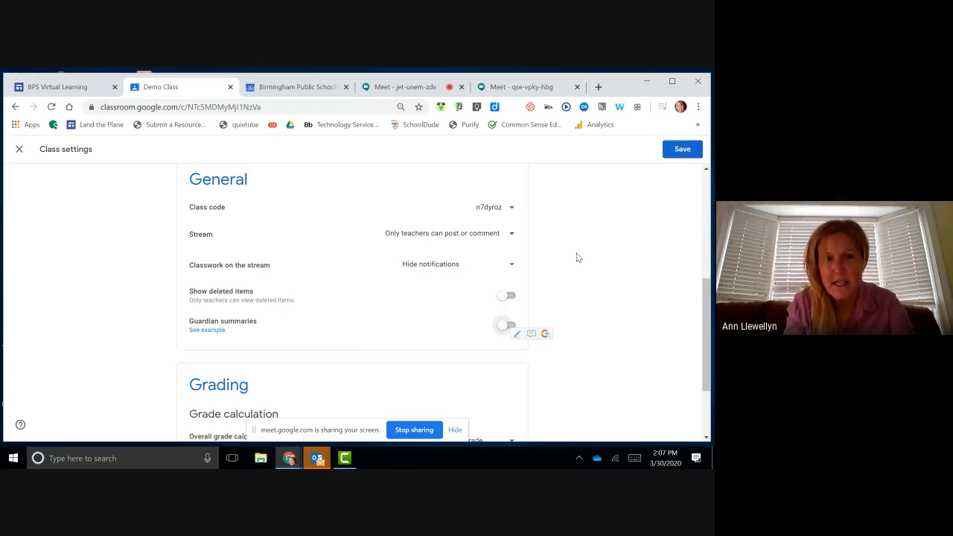
pyautogui.scroll(-2, 577, 258)
pyautogui.scroll(5, 579, 258)
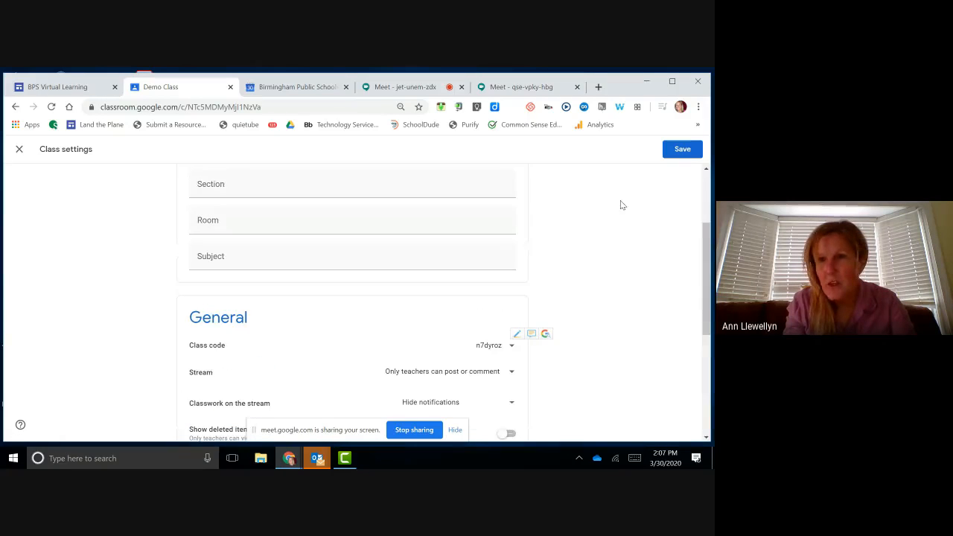
pyautogui.click(683, 152)
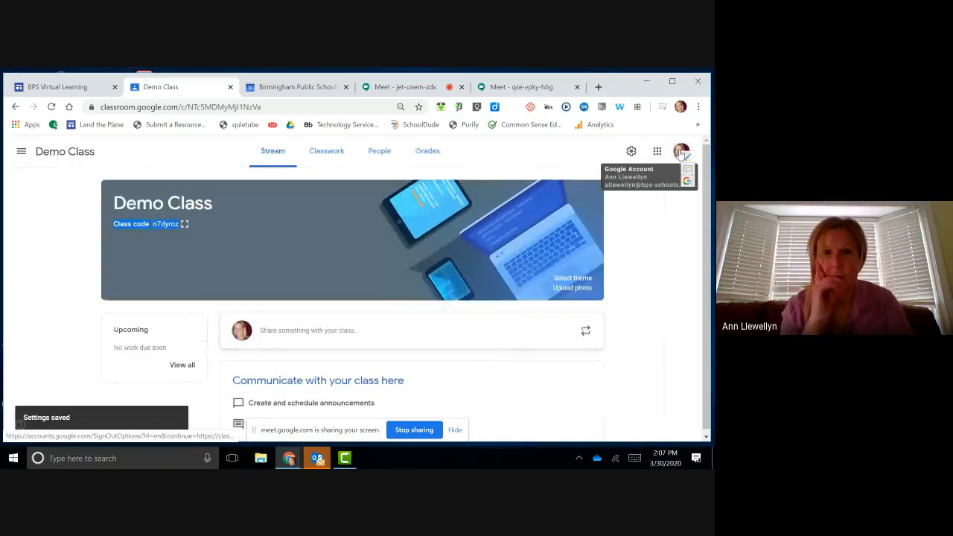
# Step: Deselect the class code and switch to the Demo Class Classwork page
pyautogui.click(274, 154)
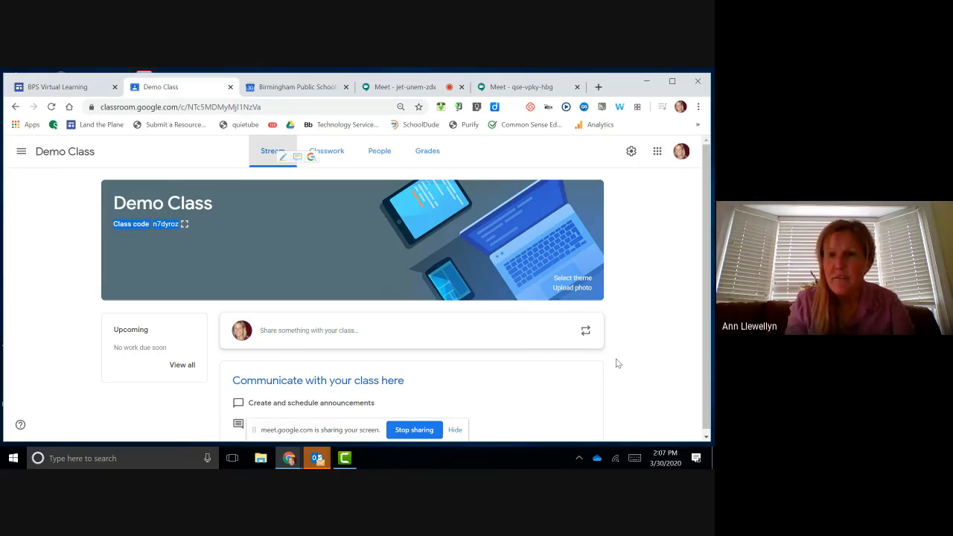
pyautogui.scroll(-1, 616, 364)
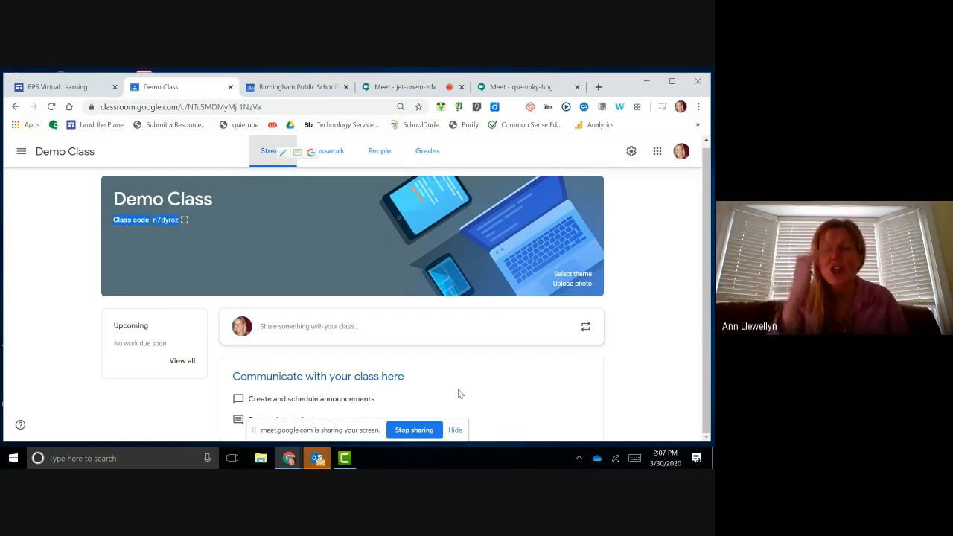
pyautogui.click(645, 256)
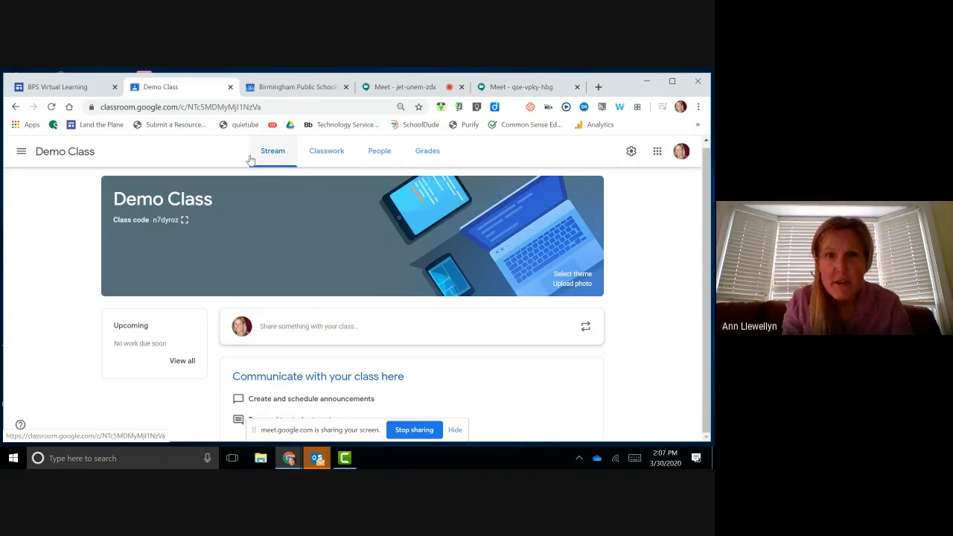
pyautogui.click(324, 152)
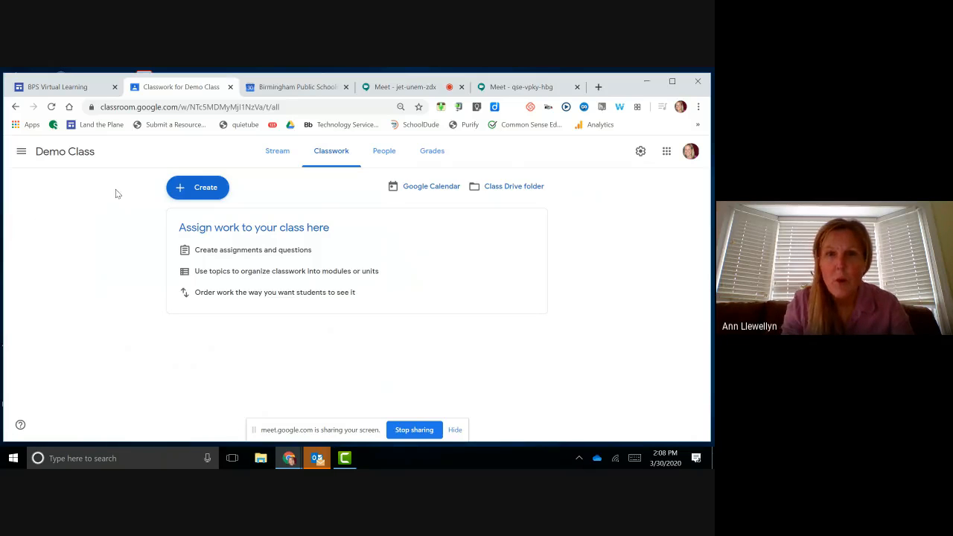
# Step: On the People page, invite the first student by searching their name
pyautogui.click(385, 152)
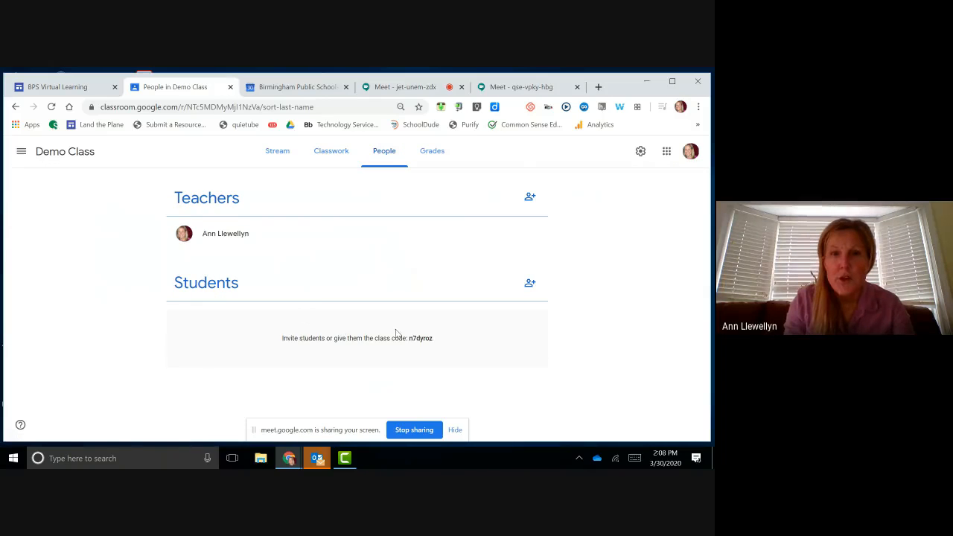
pyautogui.click(530, 285)
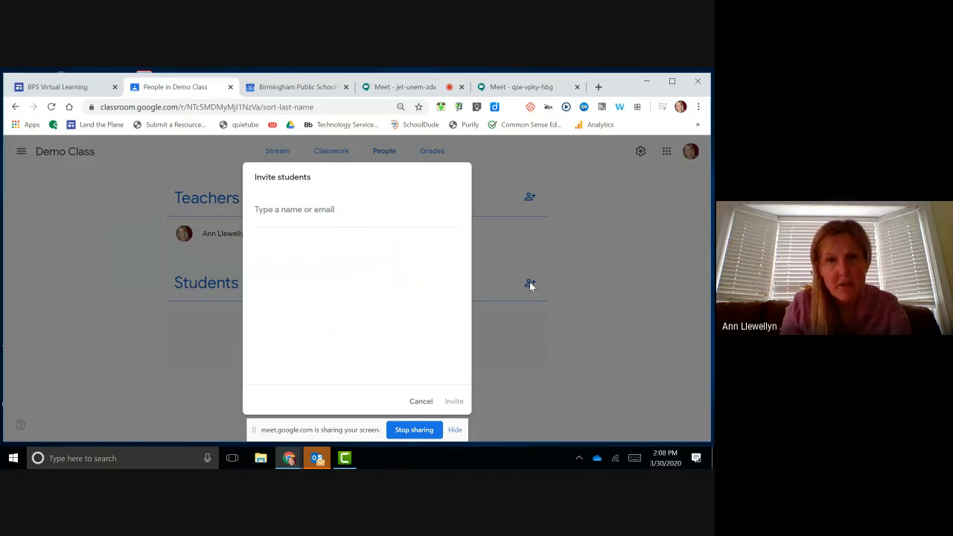
pyautogui.write('d')
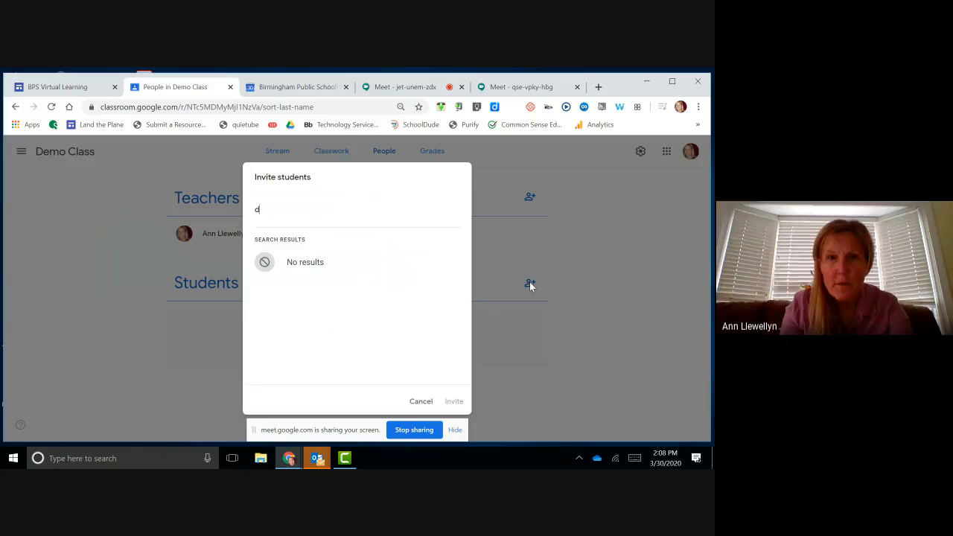
pyautogui.write('ian')
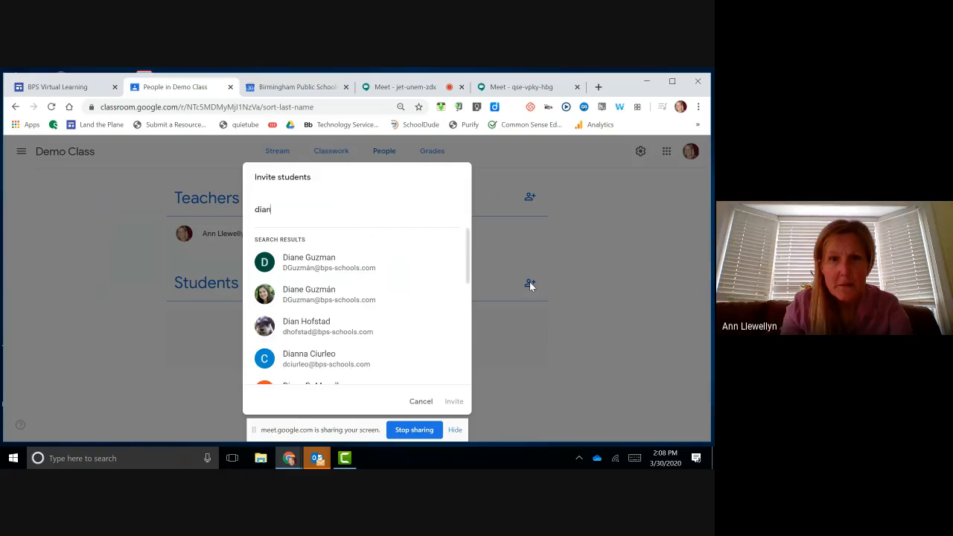
pyautogui.click(361, 338)
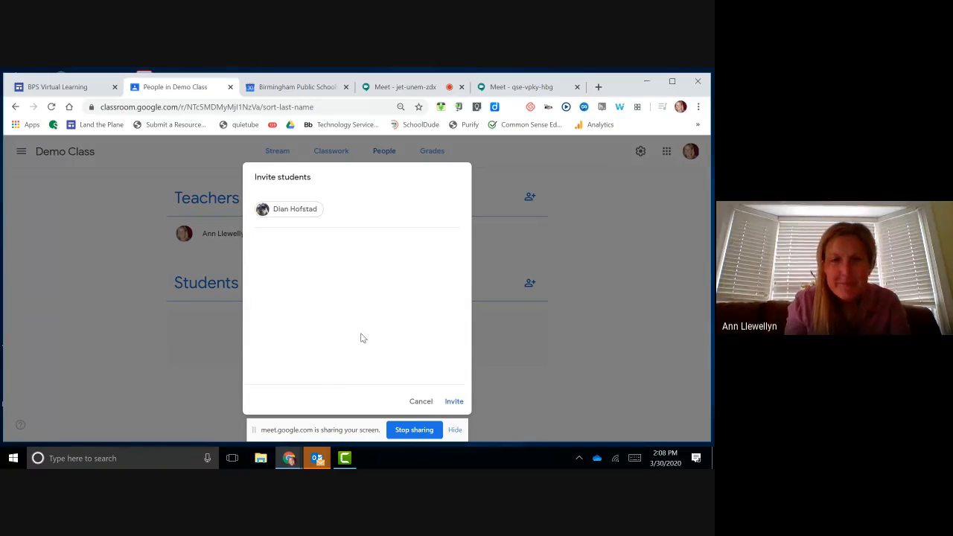
pyautogui.click(456, 402)
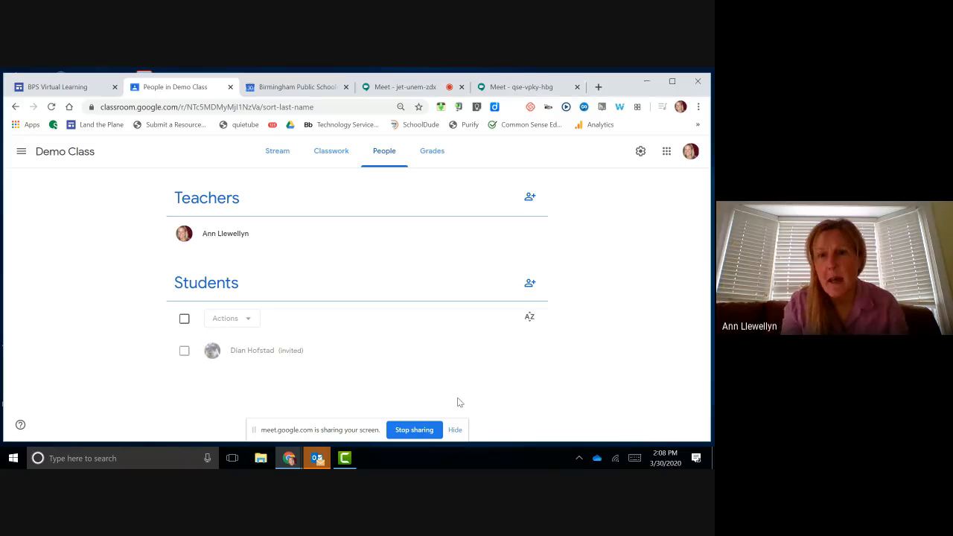
# Step: Invite the sample student account to Demo Class the same way
pyautogui.click(532, 284)
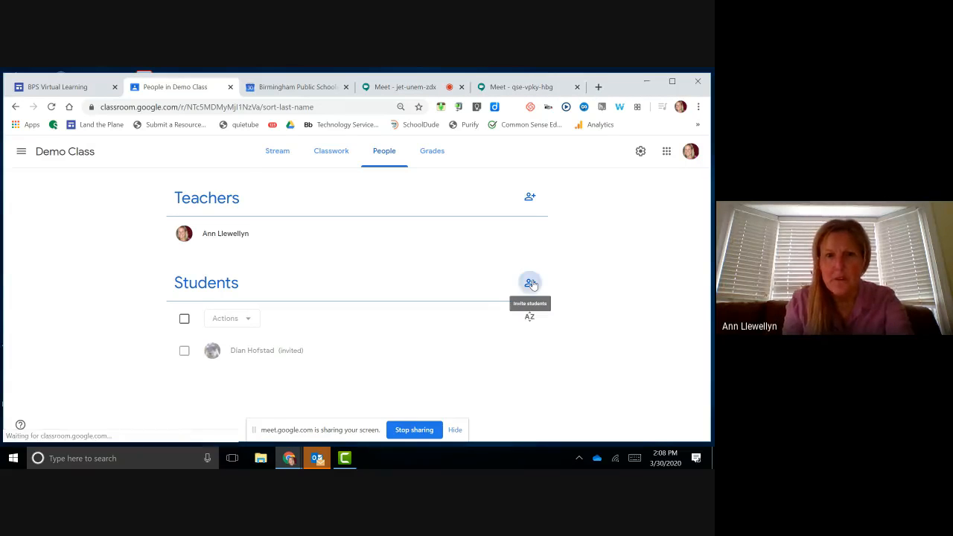
pyautogui.write('spl1')
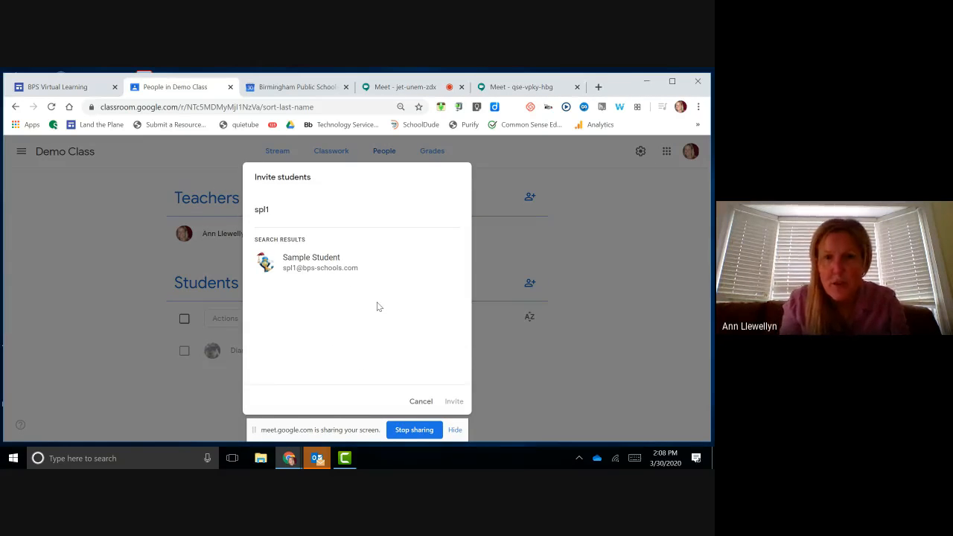
pyautogui.click(339, 264)
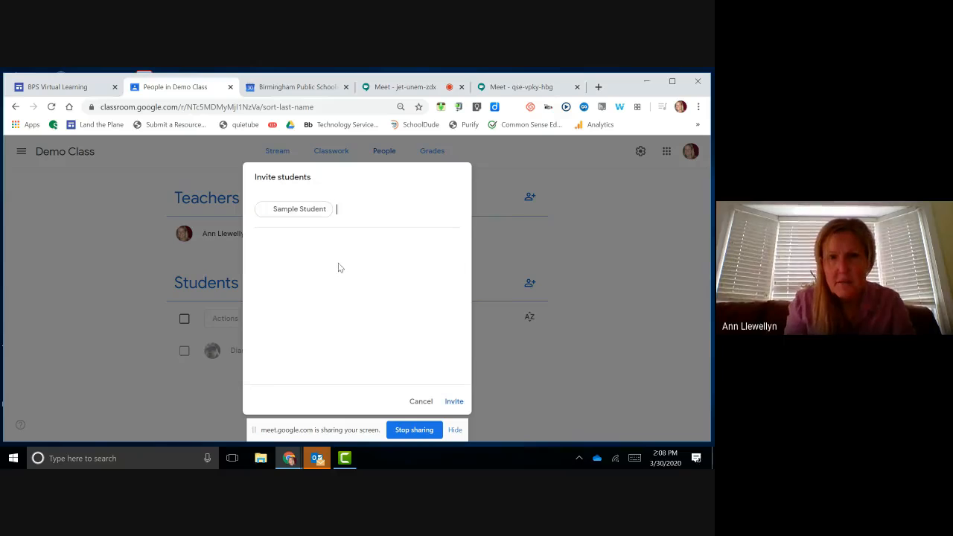
pyautogui.click(455, 402)
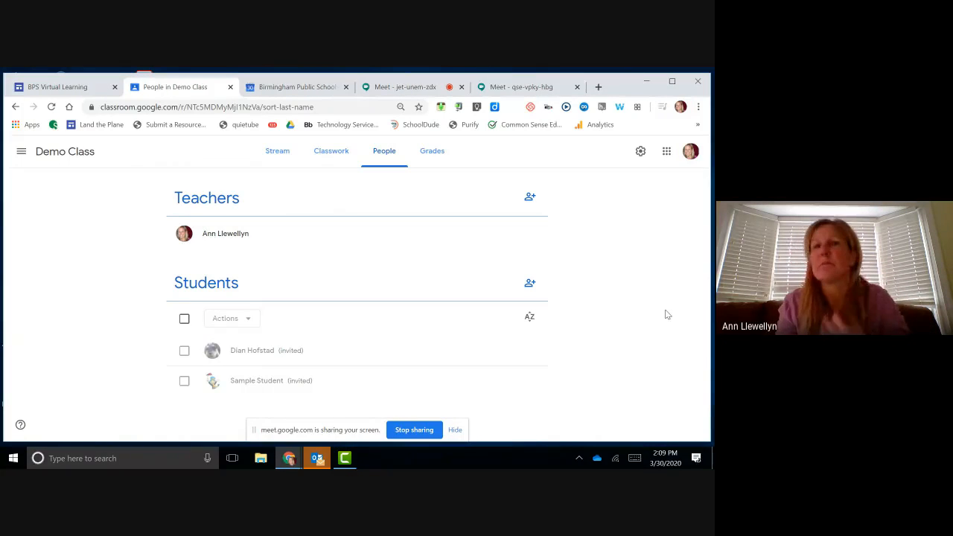
# Step: Open a new incognito window and load google.com
pyautogui.click(699, 108)
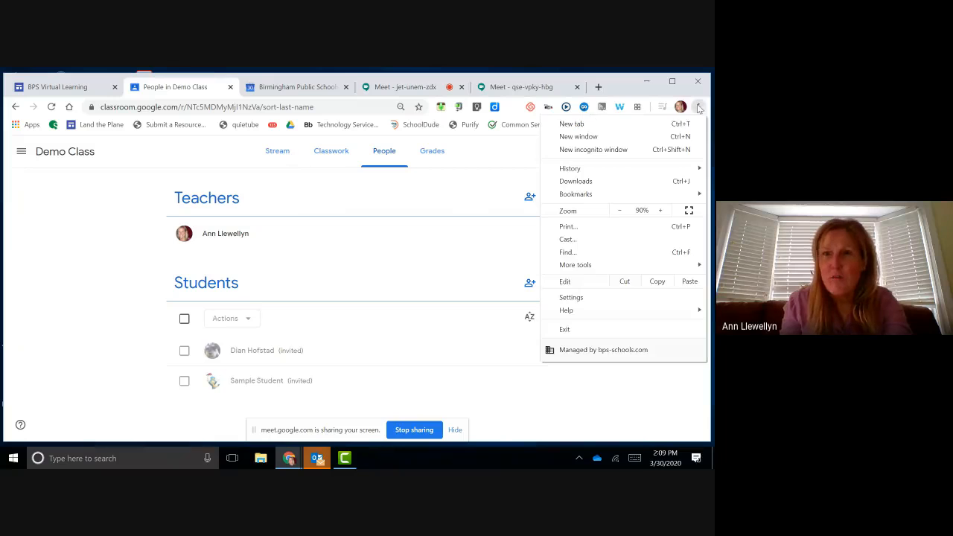
pyautogui.click(643, 148)
pyautogui.write('google.com')
pyautogui.press('Return')
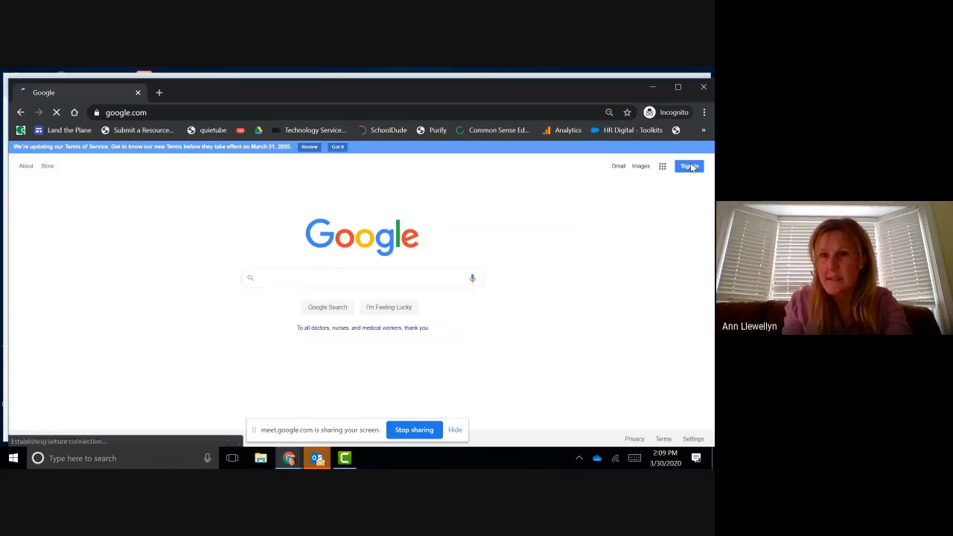
# Step: Sign in with the sample student's address and password, then open Google Classroom
pyautogui.click(689, 166)
pyautogui.write('sp')
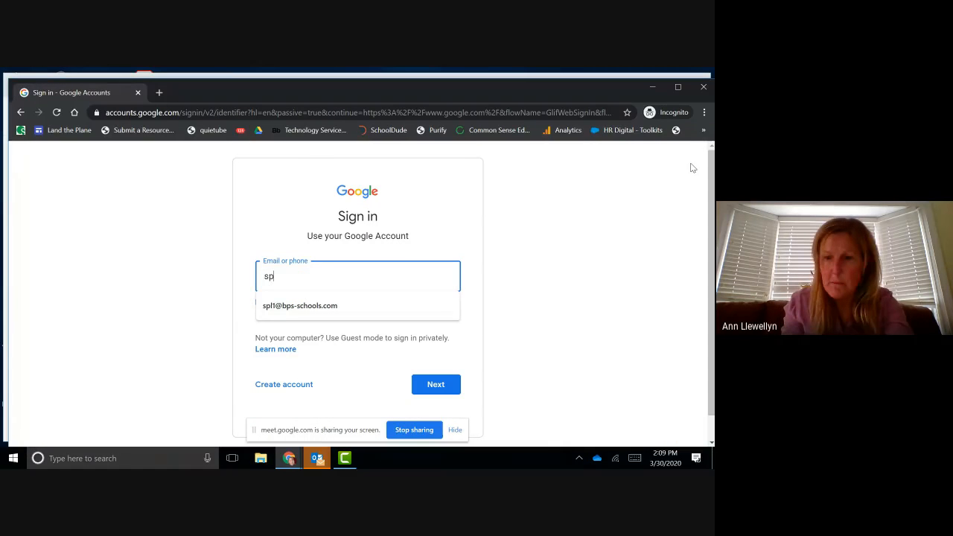
pyautogui.press('Down')
pyautogui.press('Return')
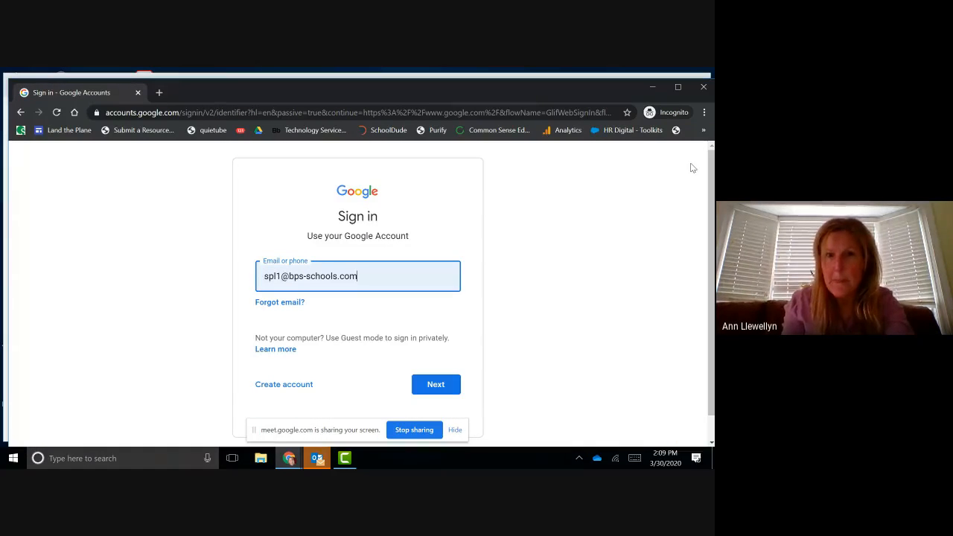
pyautogui.press('Return')
pyautogui.write('******')
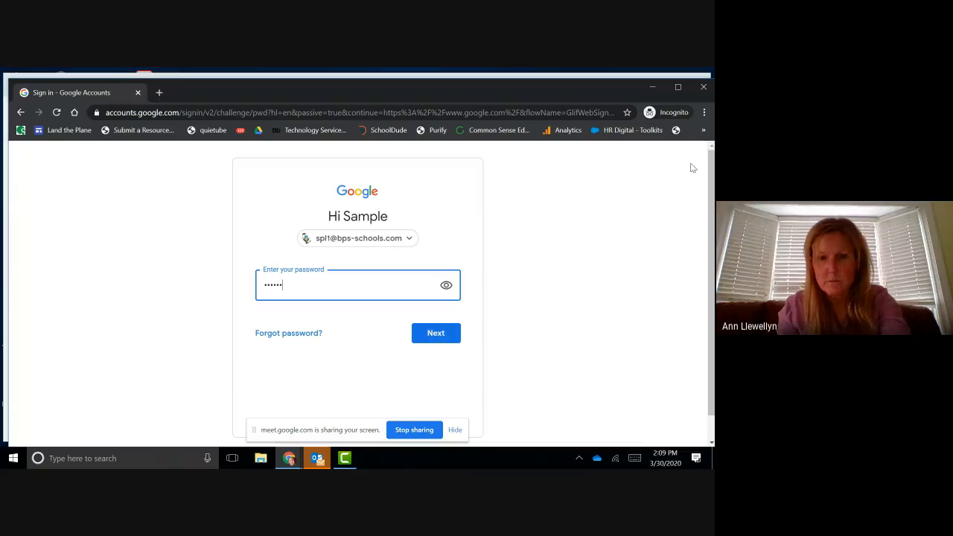
pyautogui.write('******')
pyautogui.press('Return')
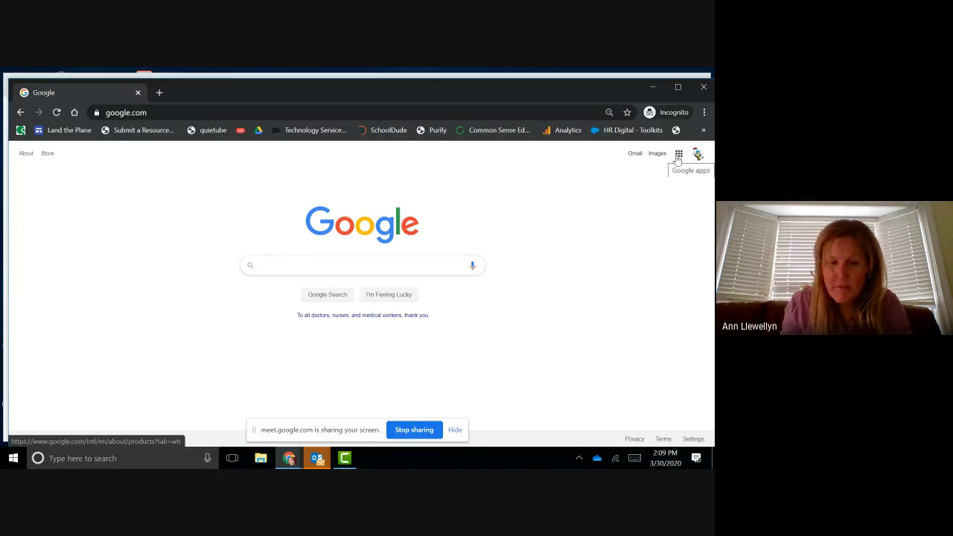
pyautogui.click(679, 154)
pyautogui.click(594, 238)
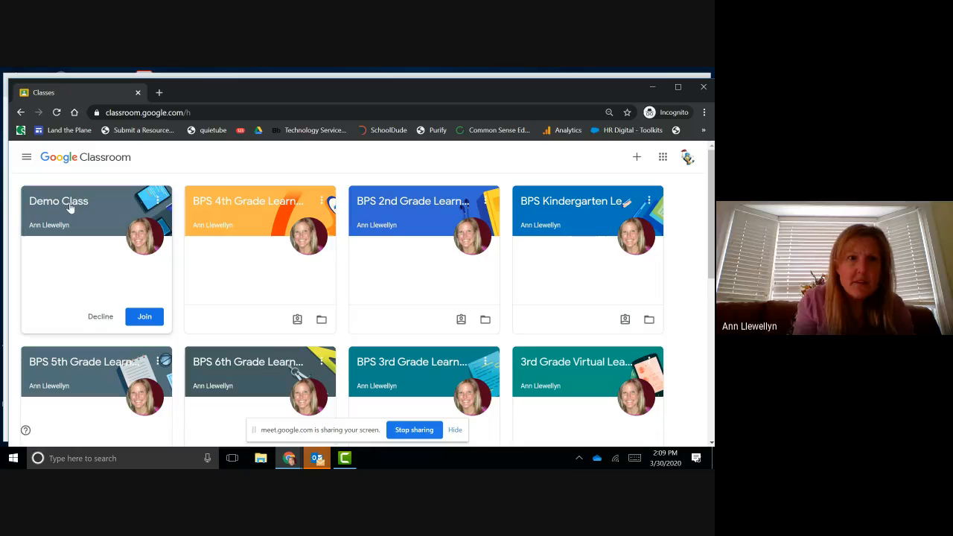
# Step: Accept the Demo Class invitation as the student, view its Classwork, then minimize the incognito window
pyautogui.click(146, 317)
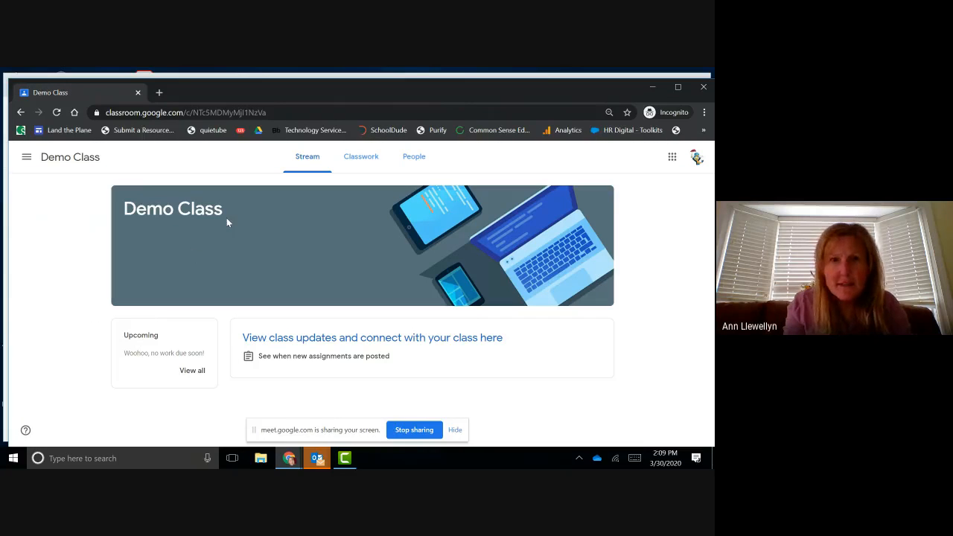
pyautogui.click(365, 163)
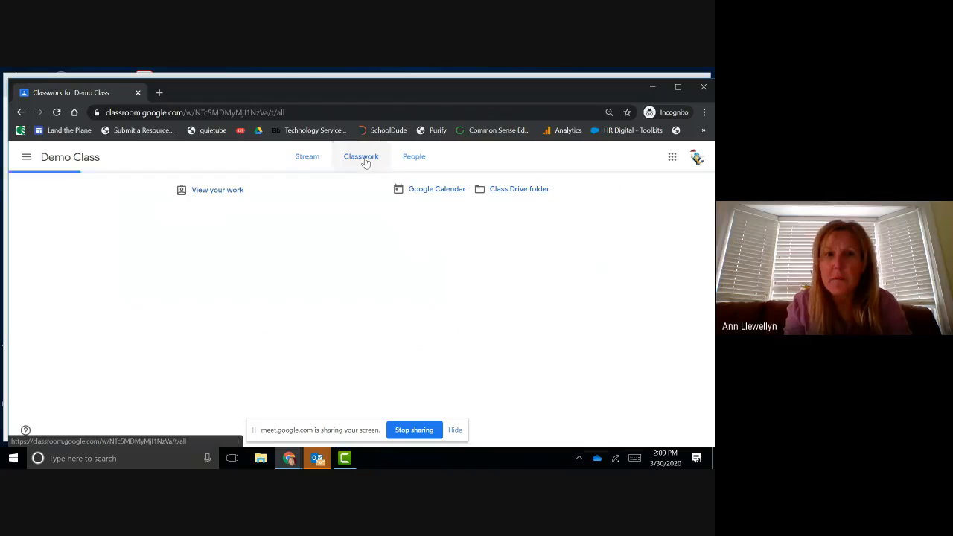
pyautogui.click(651, 88)
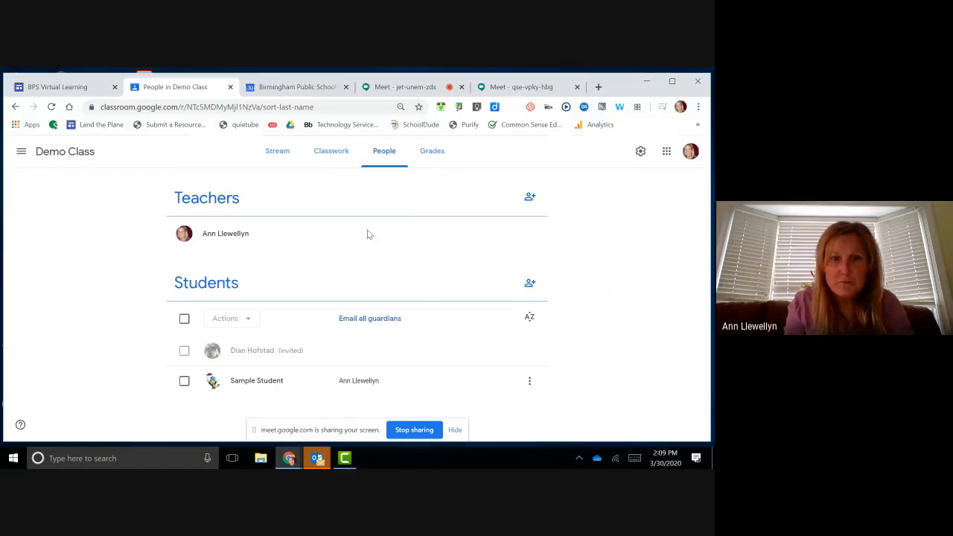
pyautogui.click(529, 380)
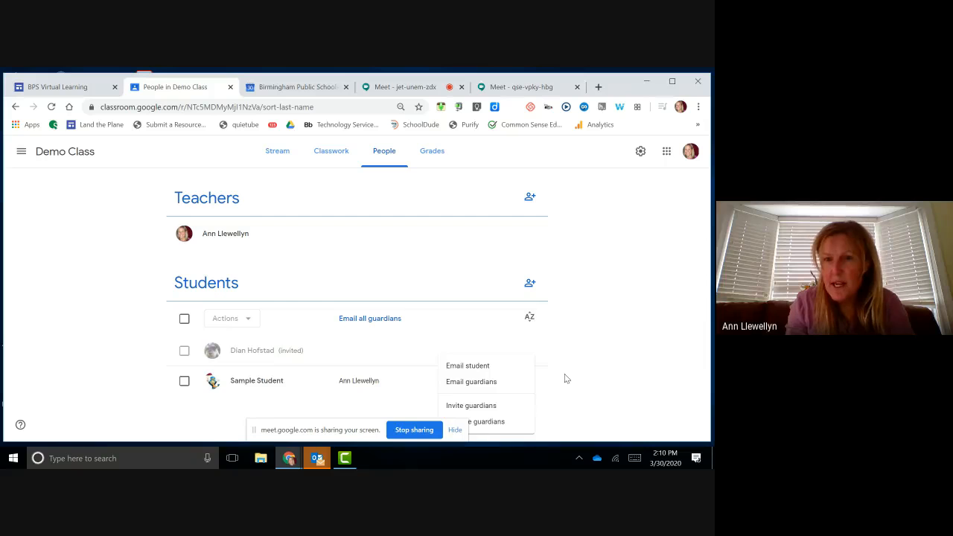
pyautogui.click(564, 373)
pyautogui.click(530, 382)
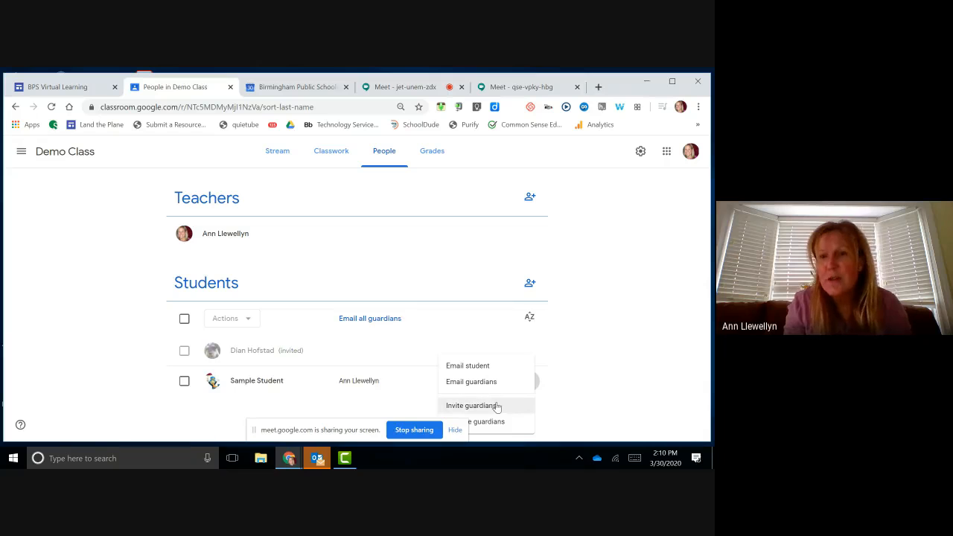
pyautogui.click(576, 370)
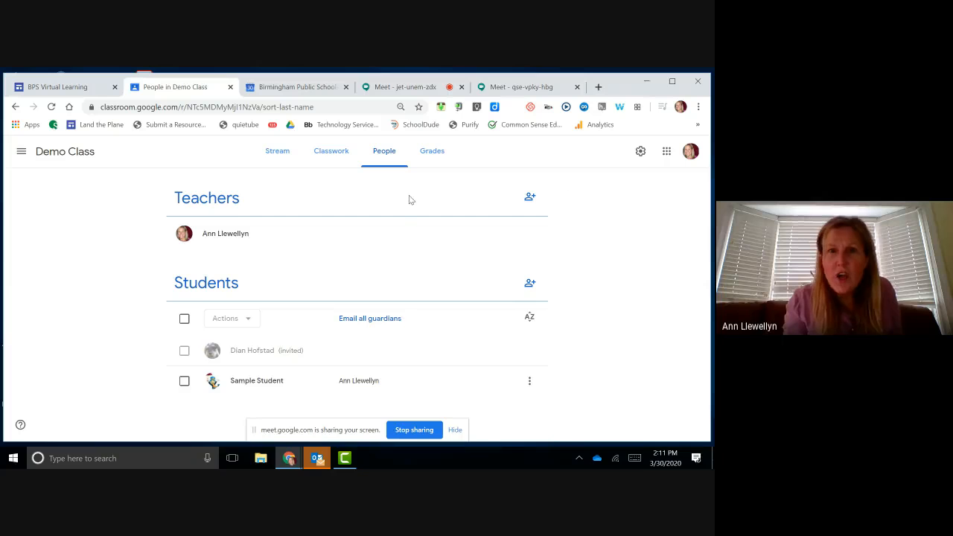
pyautogui.click(531, 199)
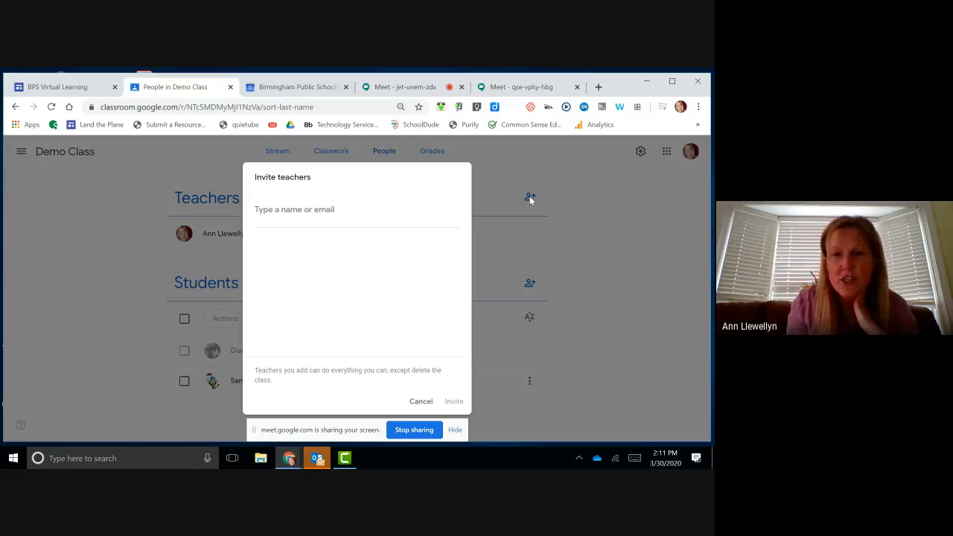
pyautogui.click(421, 403)
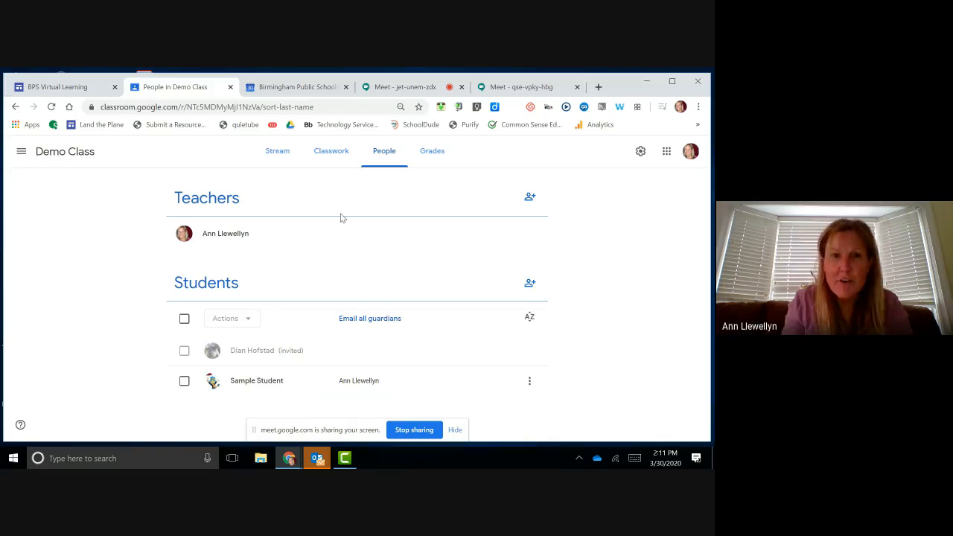
pyautogui.click(329, 160)
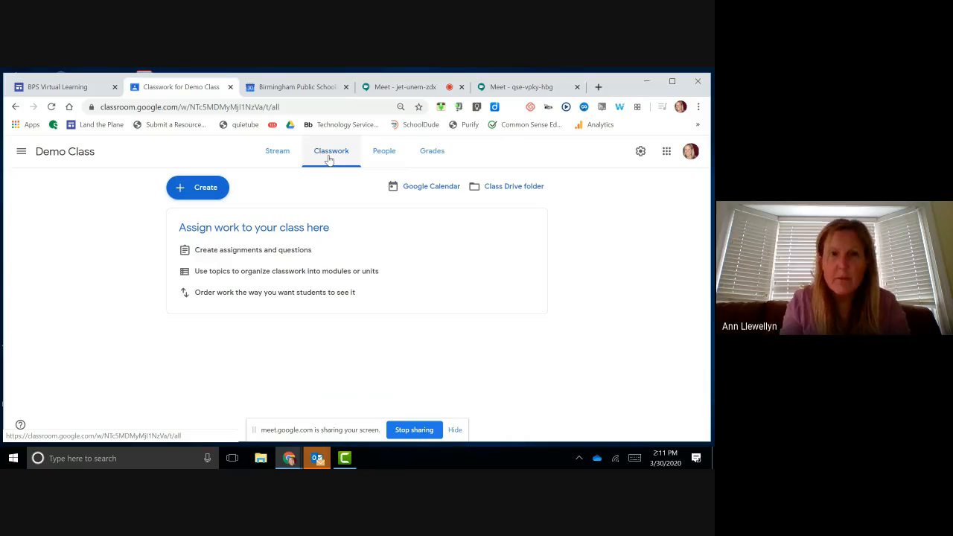
# Step: Start a new Question post from the Classwork page's Create menu
pyautogui.click(205, 187)
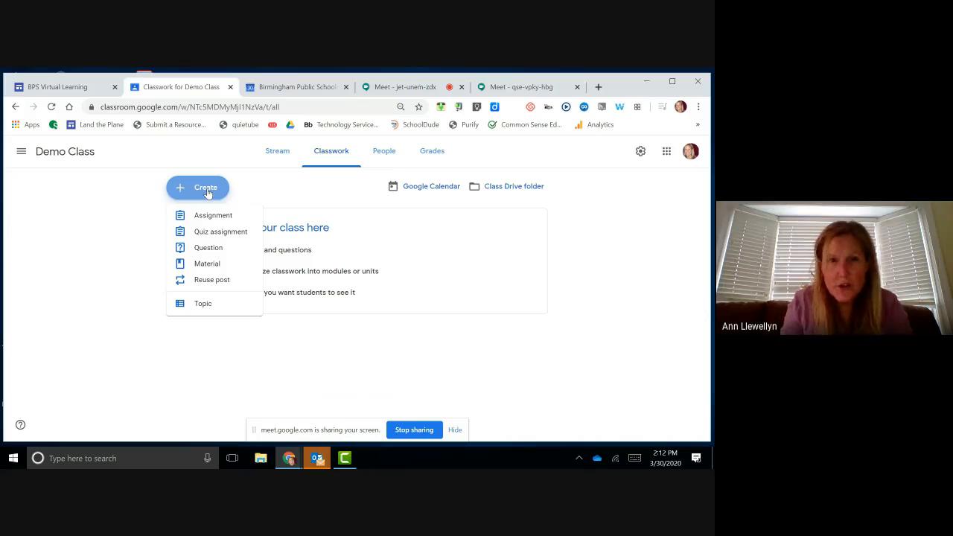
pyautogui.click(205, 251)
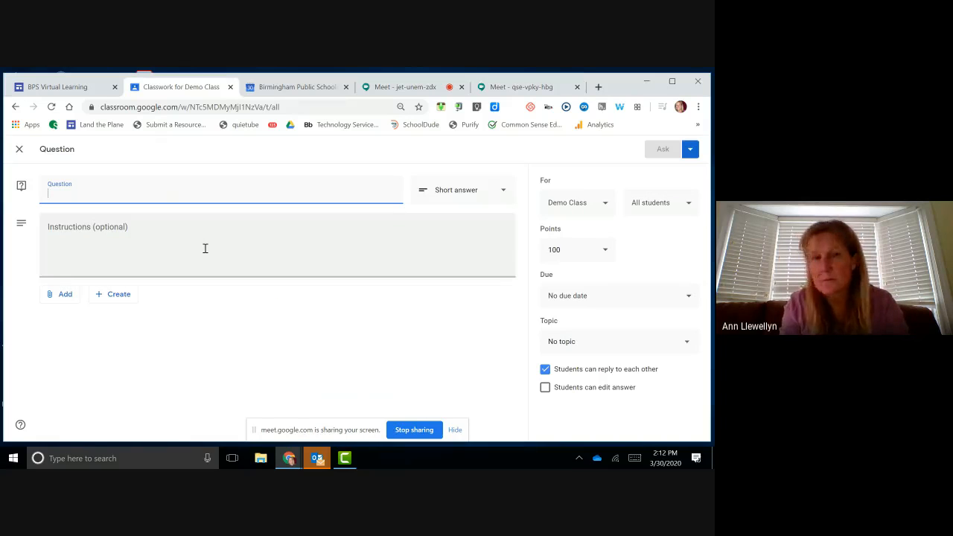
# Step: Title the question 'Test Question', make it ungraded with no due date, and disable student replies
pyautogui.write('Test ')
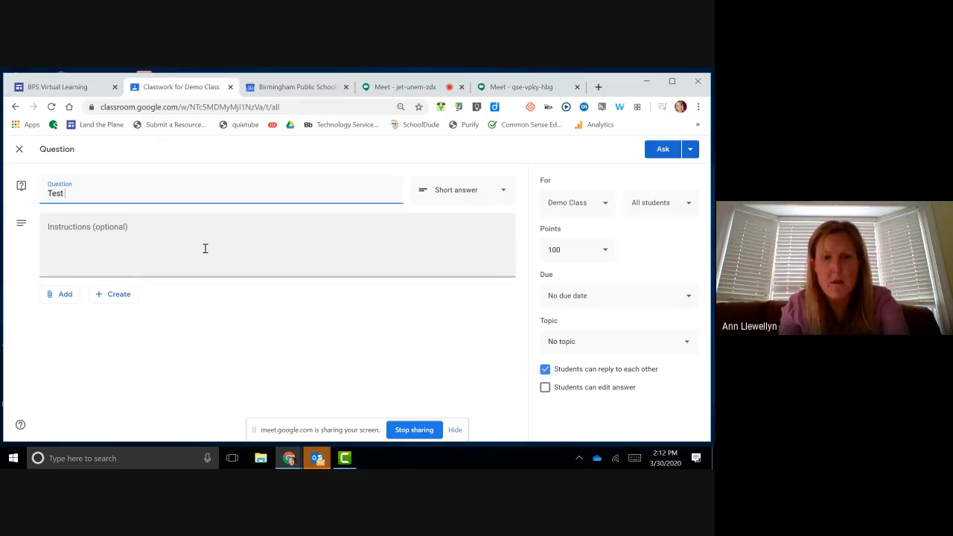
pyautogui.write('Question')
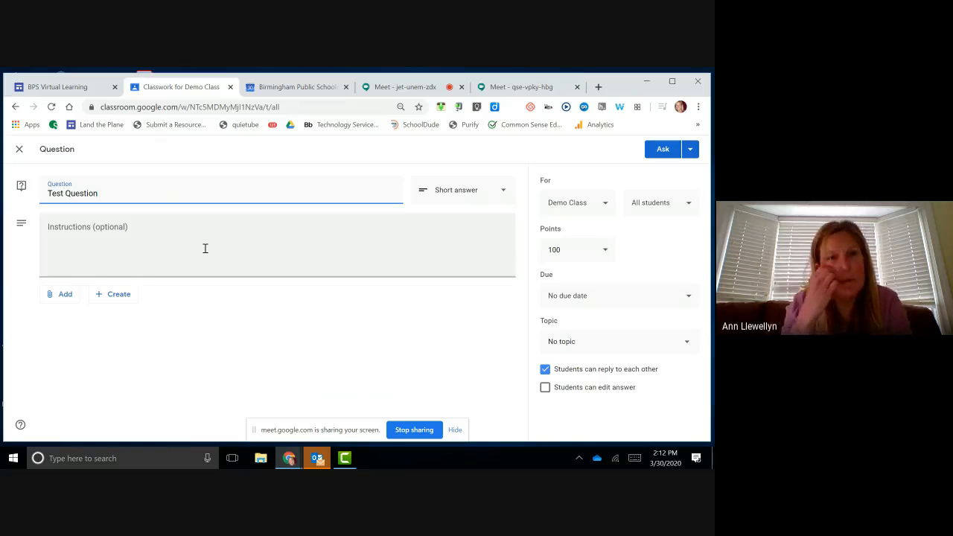
pyautogui.click(119, 252)
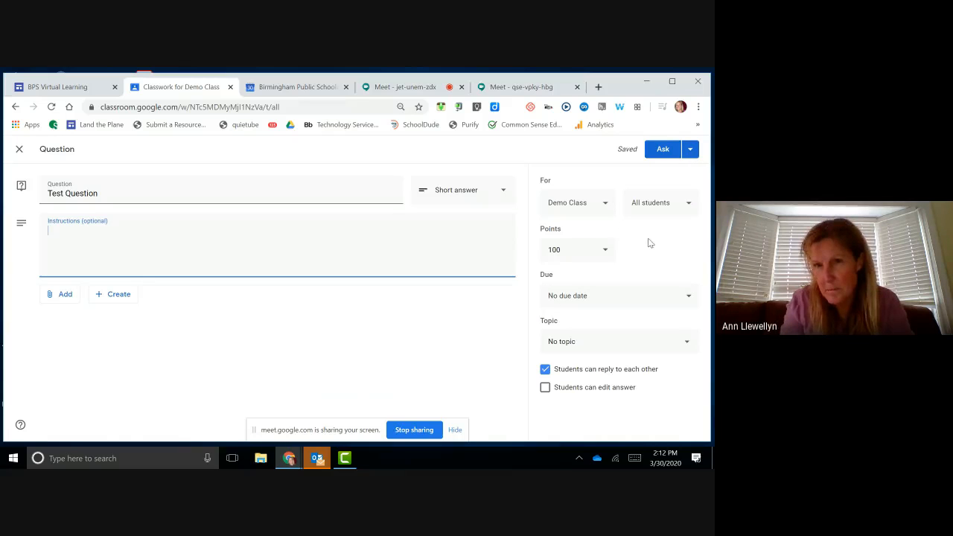
pyautogui.click(605, 251)
pyautogui.click(565, 276)
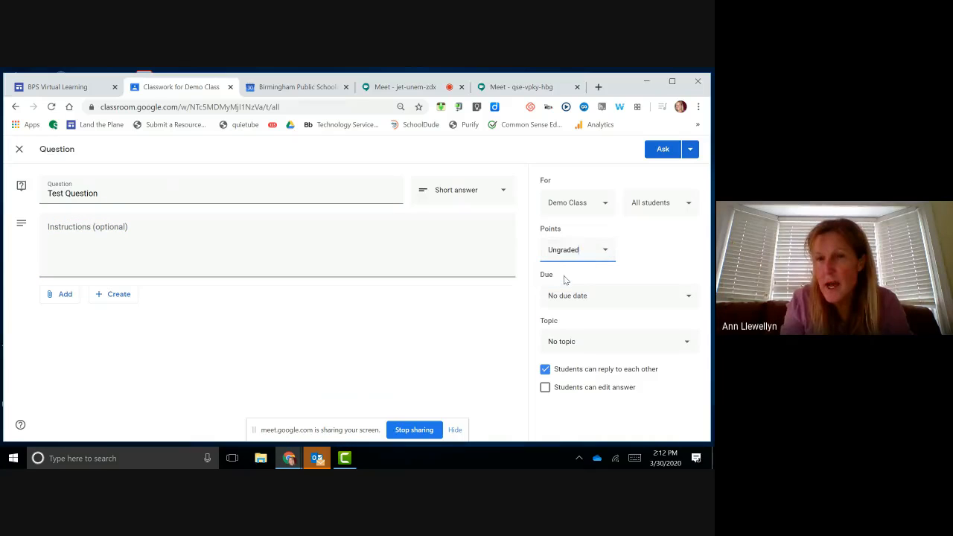
pyautogui.click(638, 297)
pyautogui.click(654, 268)
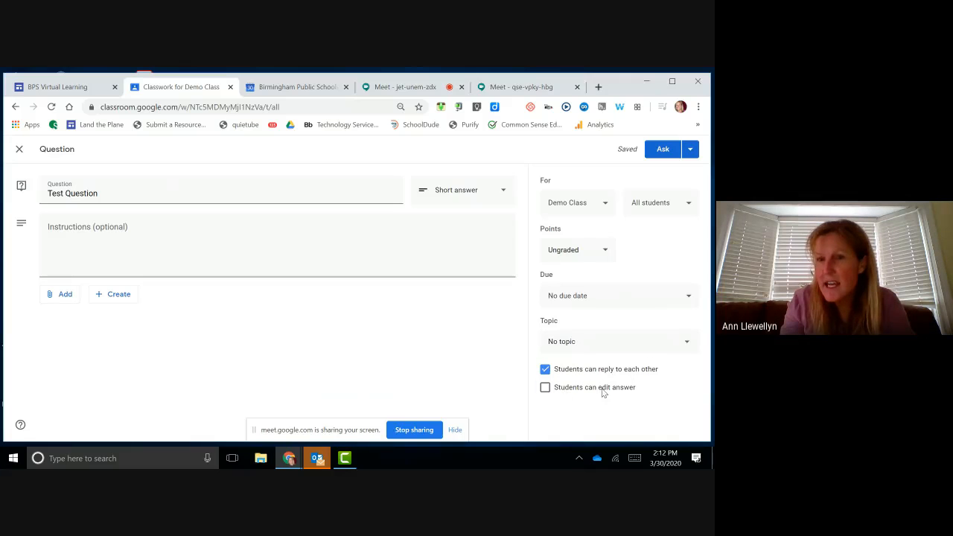
pyautogui.click(545, 371)
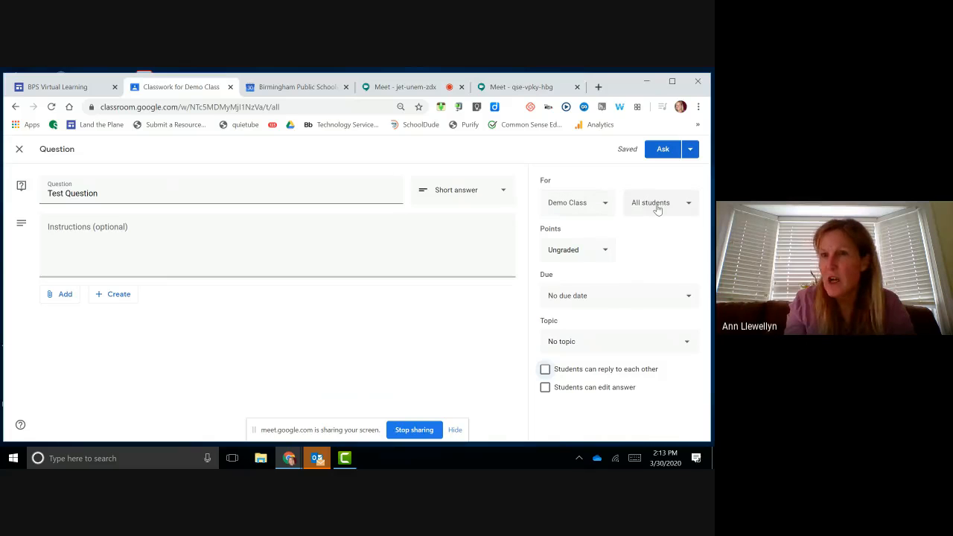
# Step: Add Llewellyn Test as a second recipient class for Test Question, then choose Ask
pyautogui.click(603, 207)
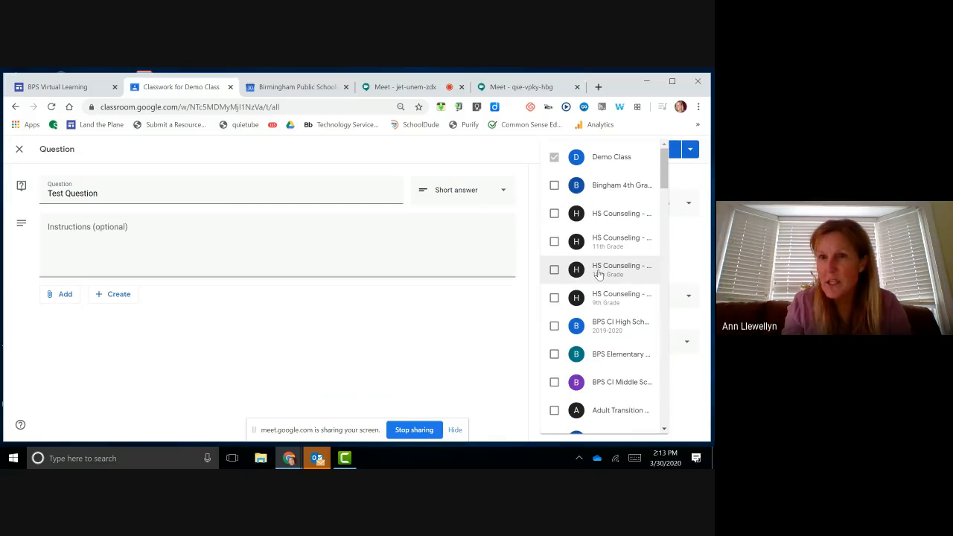
pyautogui.scroll(-6, 598, 274)
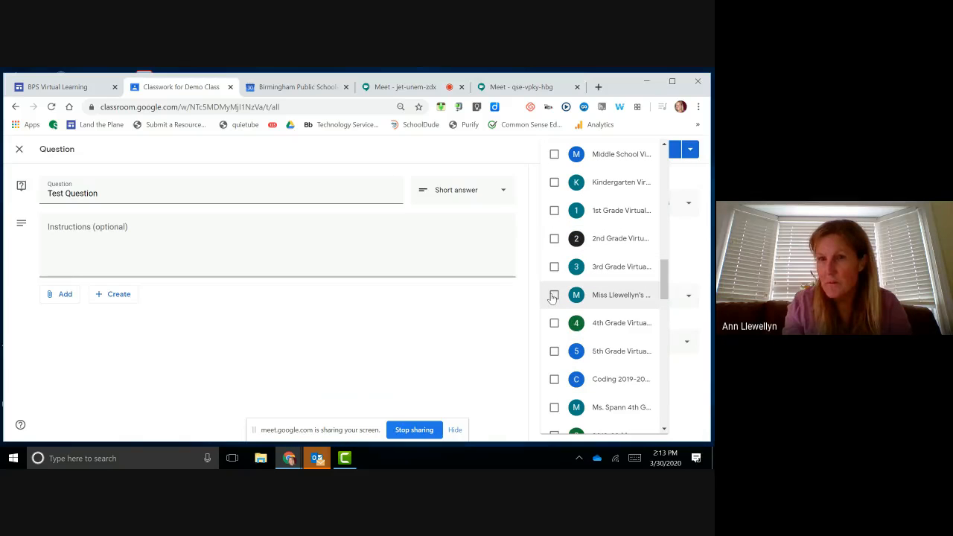
pyautogui.scroll(-10, 615, 318)
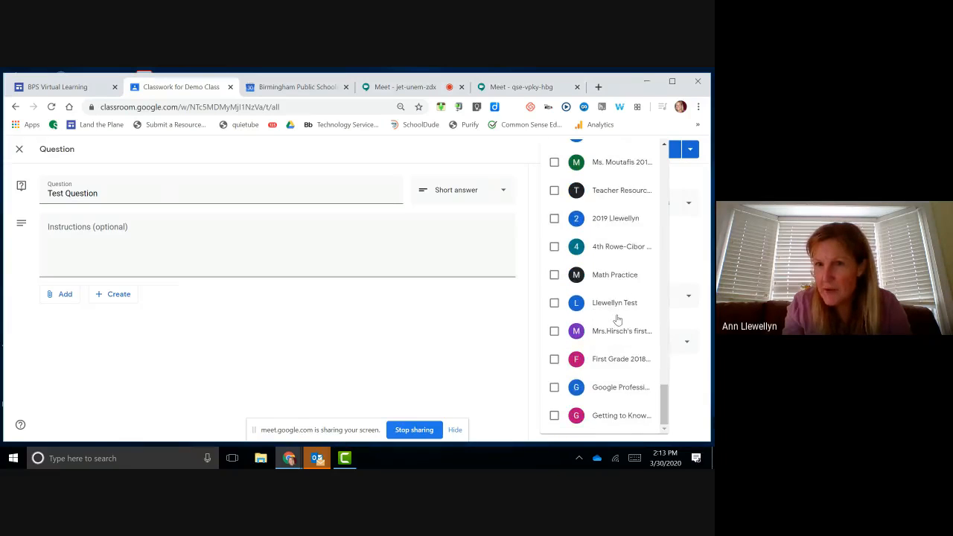
pyautogui.click(554, 305)
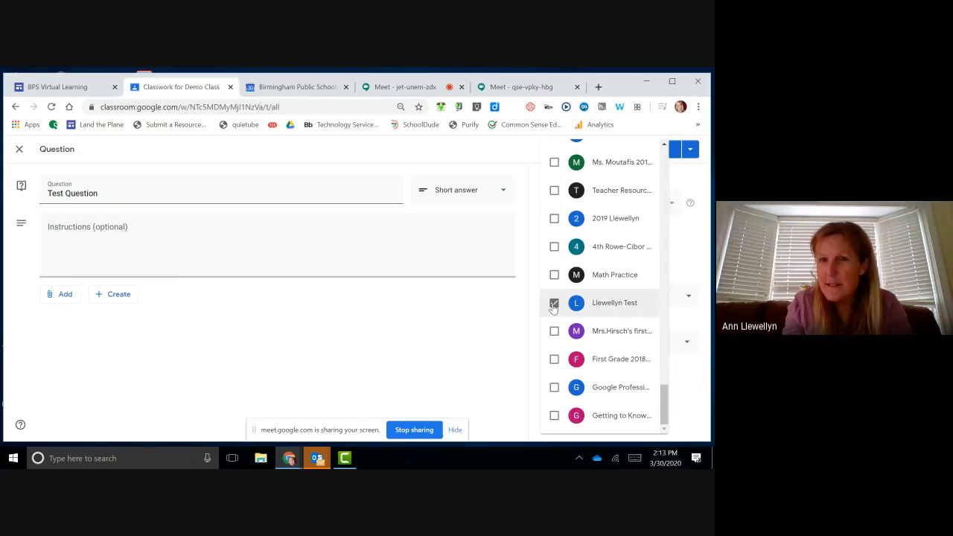
pyautogui.click(468, 356)
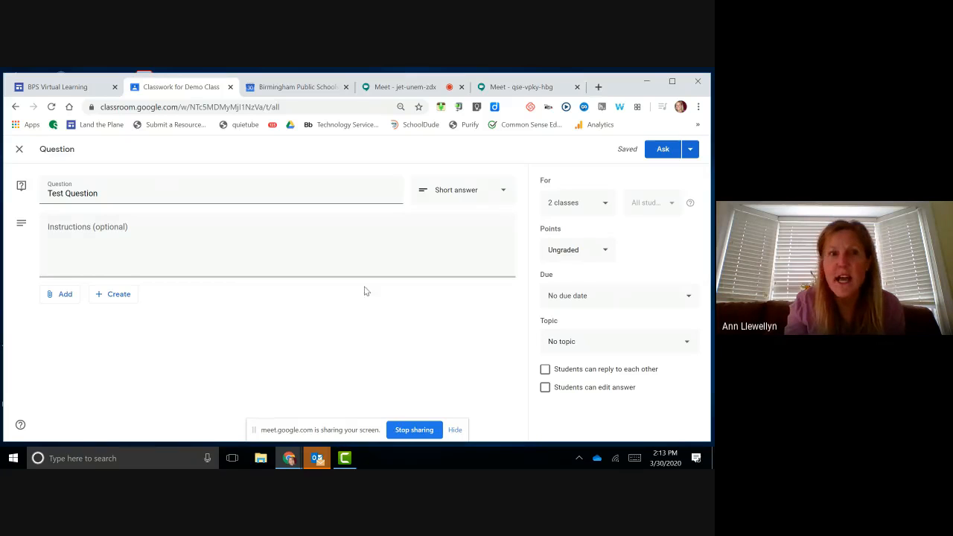
pyautogui.click(657, 152)
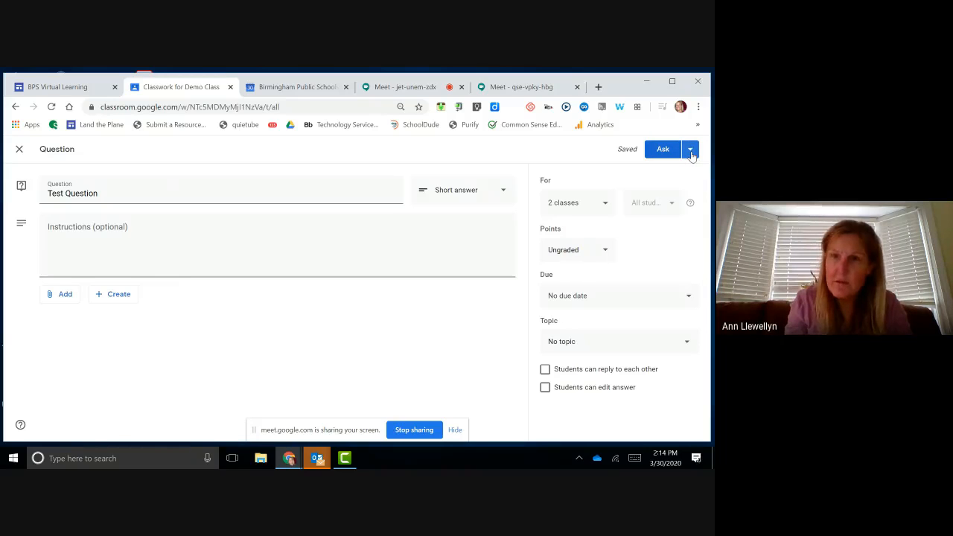
# Step: Save Test Question as a draft, then check the student's incognito window for classwork
pyautogui.click(691, 151)
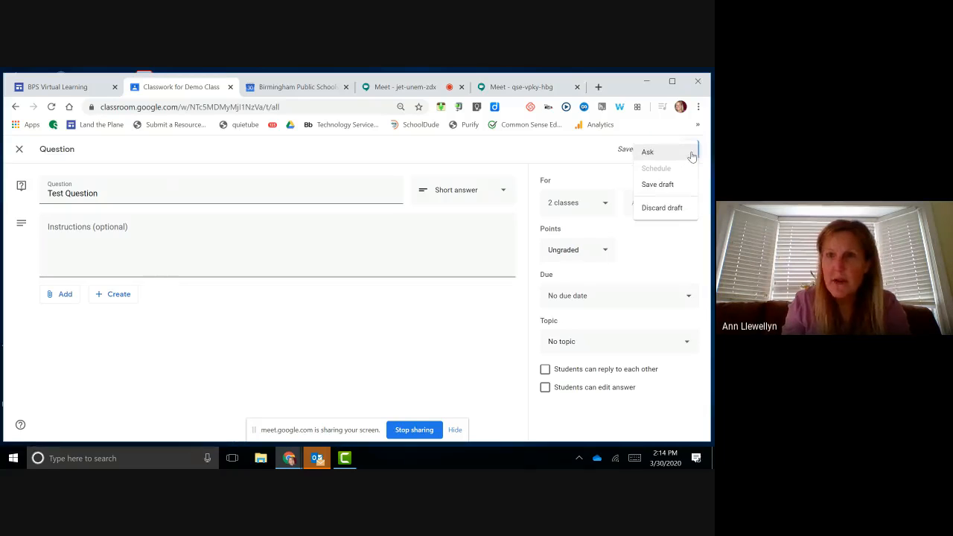
pyautogui.click(658, 184)
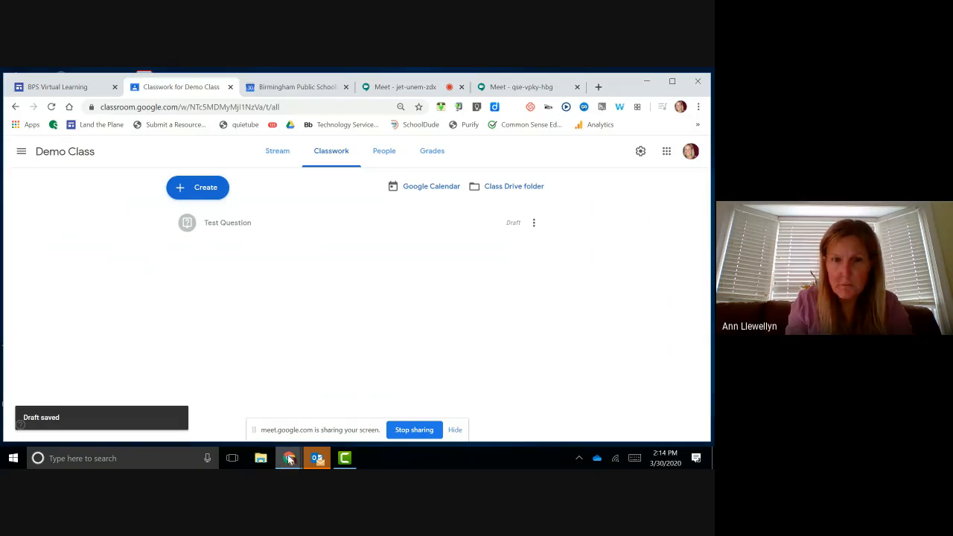
pyautogui.moveTo(288, 459)
pyautogui.click(377, 421)
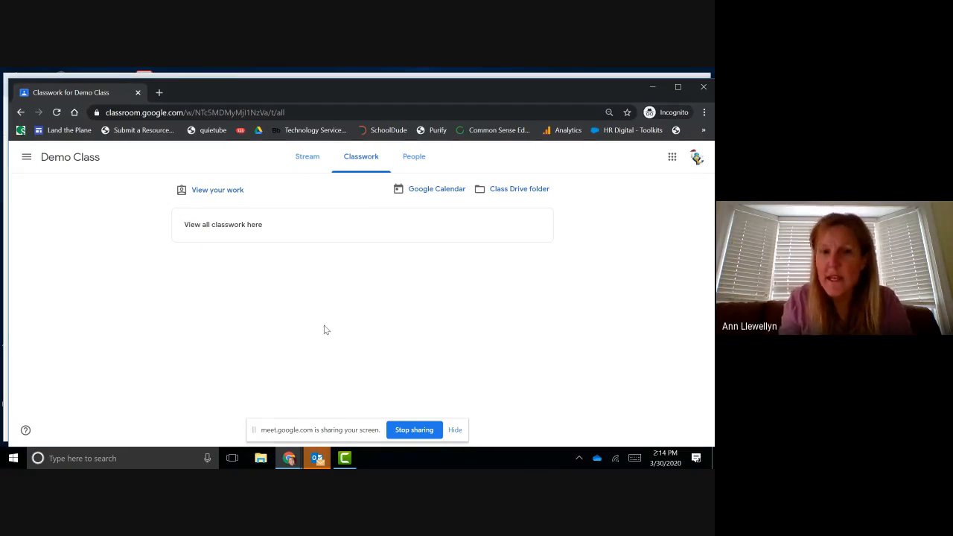
# Step: Back in the teacher window, open the options menu on the Test Question draft
pyautogui.moveTo(291, 461)
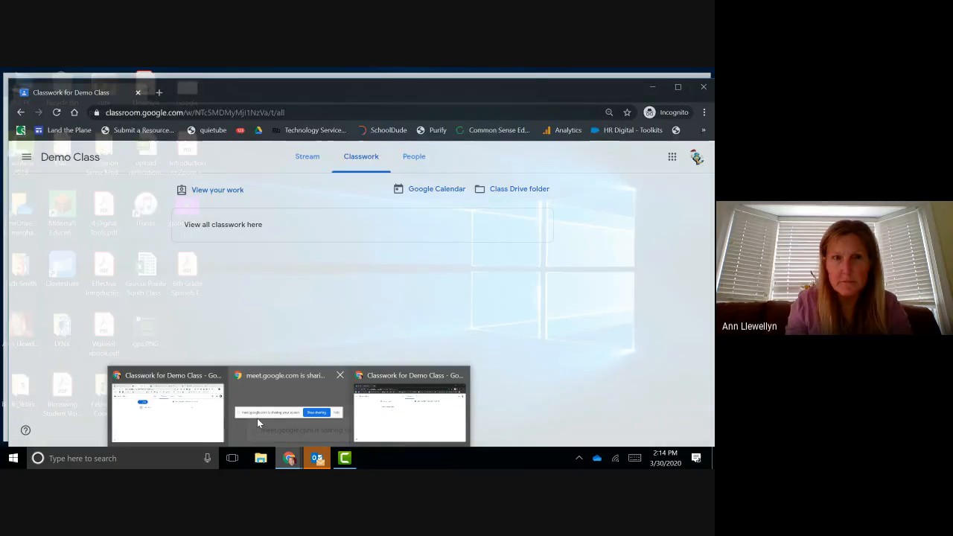
pyautogui.click(257, 422)
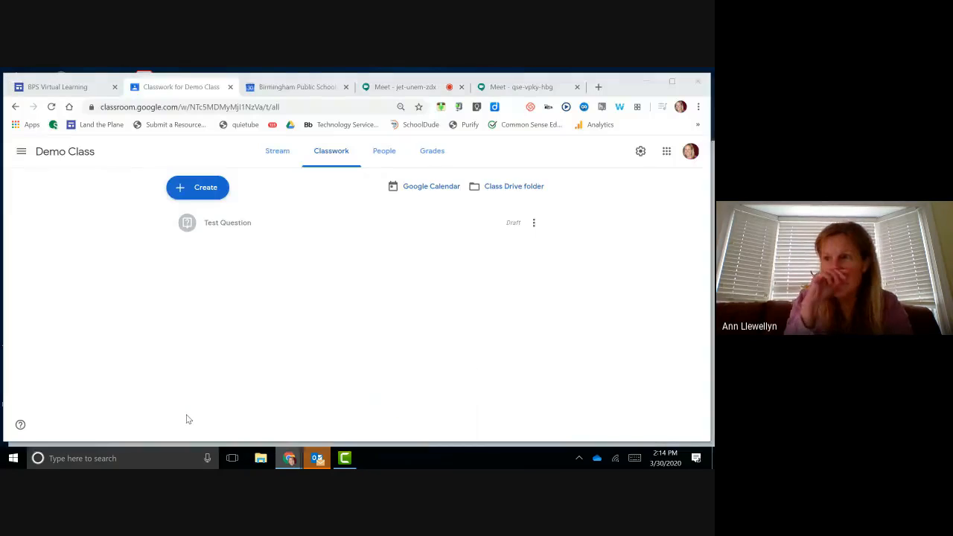
pyautogui.click(534, 224)
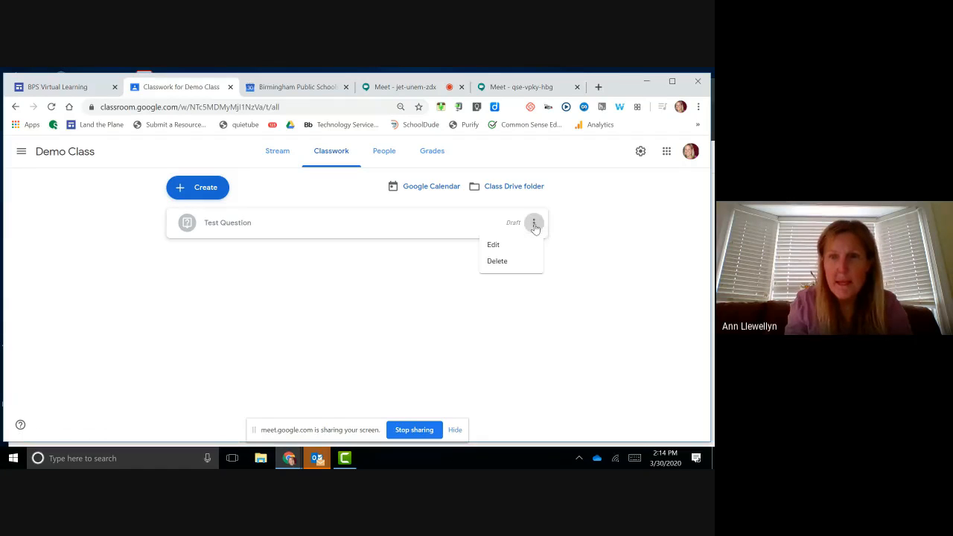
# Step: Open the Test Question draft and post it with Ask, confirming the post
pyautogui.click(495, 246)
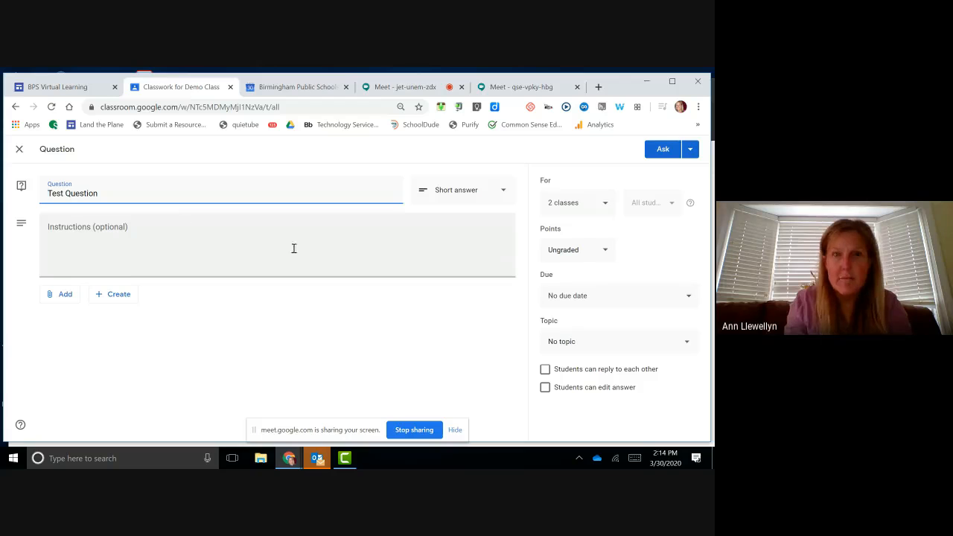
pyautogui.click(660, 150)
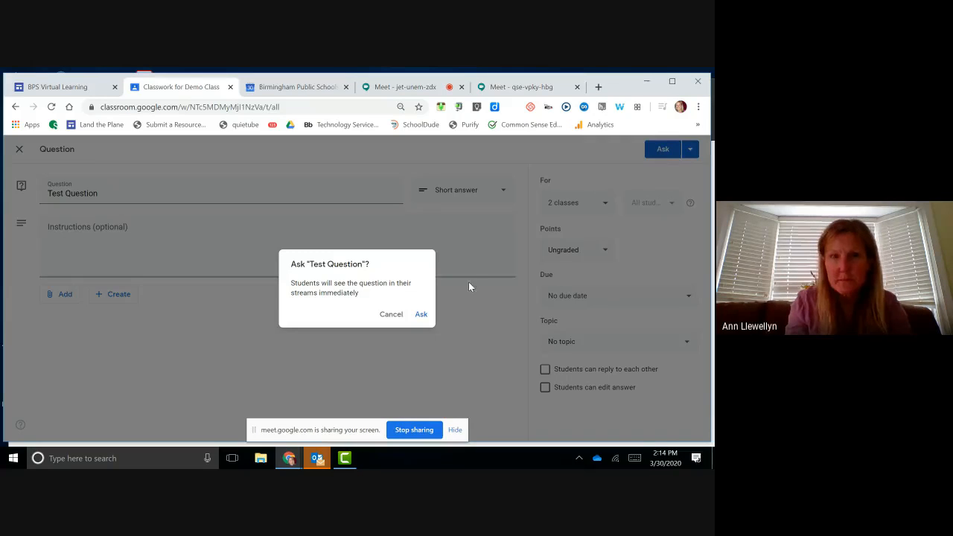
pyautogui.click(421, 315)
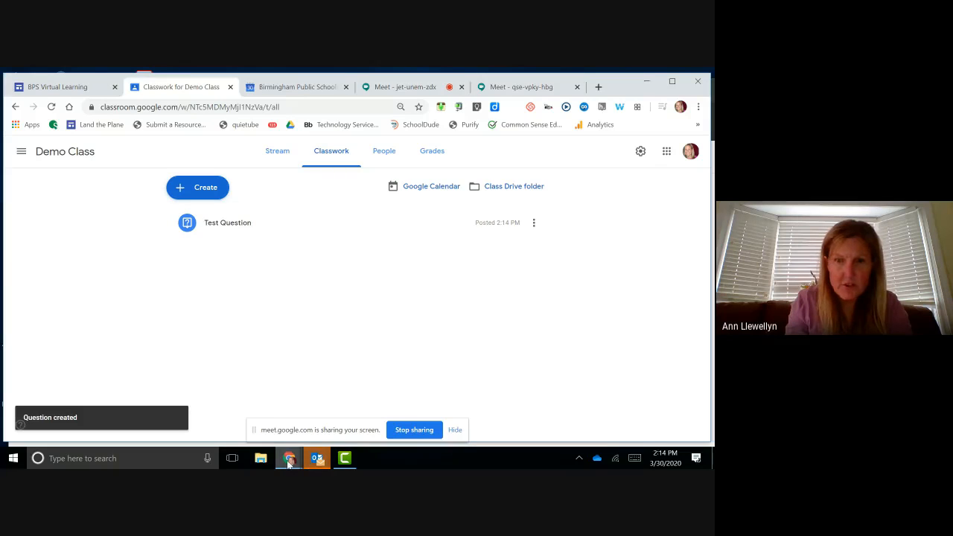
# Step: In the student's incognito window, open the Test Question details
pyautogui.moveTo(289, 461)
pyautogui.click(380, 428)
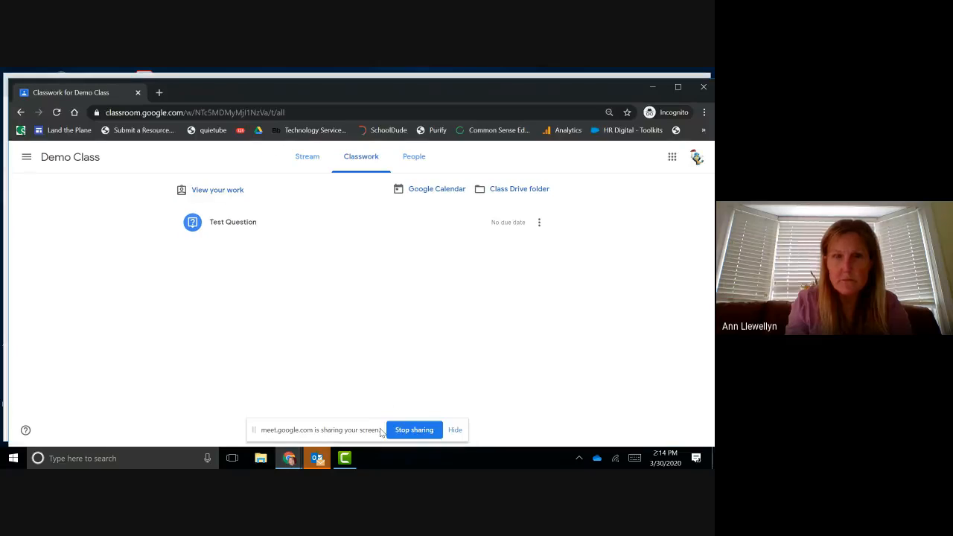
pyautogui.moveTo(289, 459)
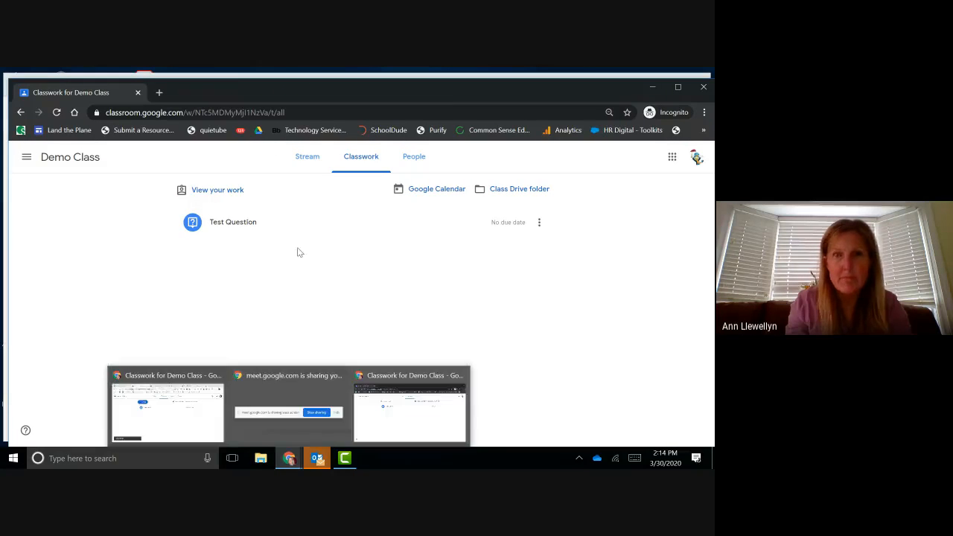
pyautogui.click(235, 226)
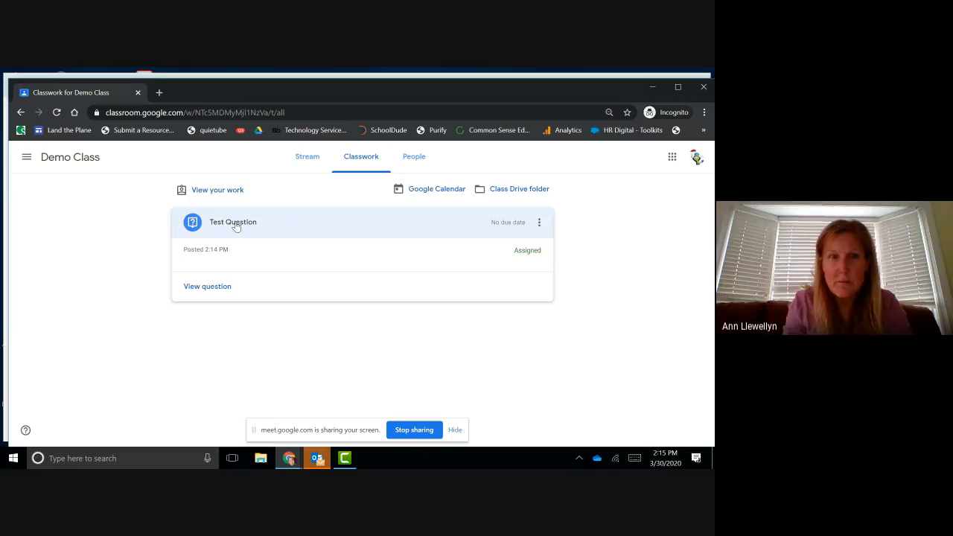
pyautogui.click(215, 286)
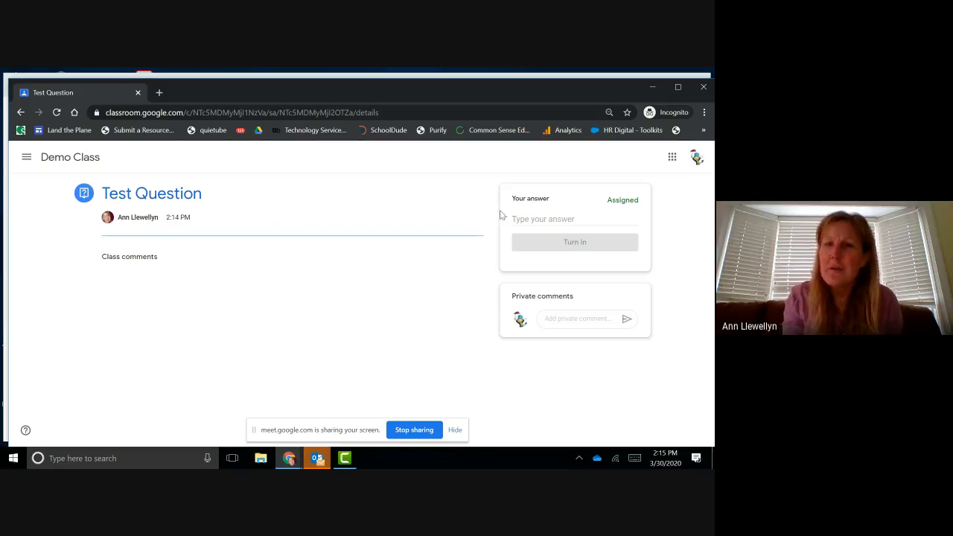
# Step: Answer 'jhfjbgjhfjf' and turn in the response, confirming the submission
pyautogui.click(524, 218)
pyautogui.write('jhfjbgjhfjf')
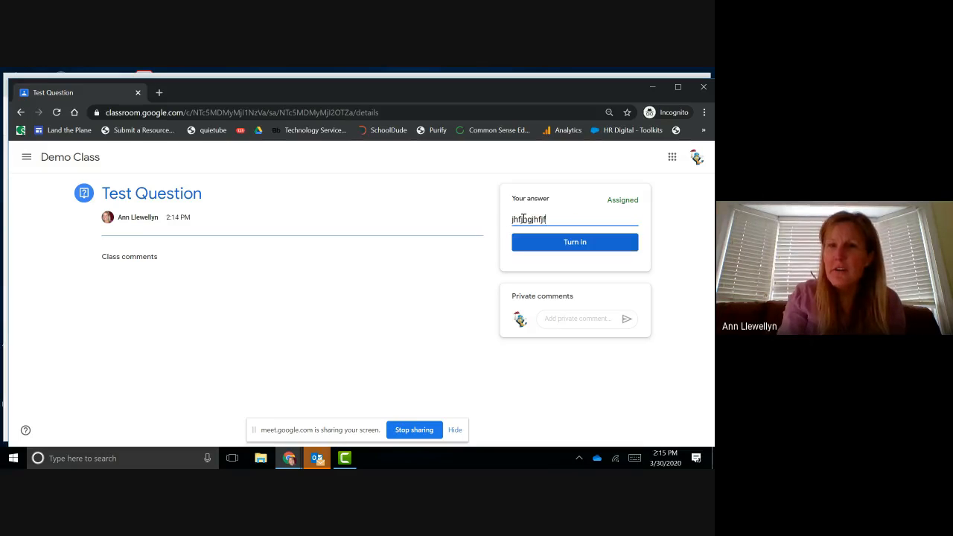
pyautogui.click(575, 243)
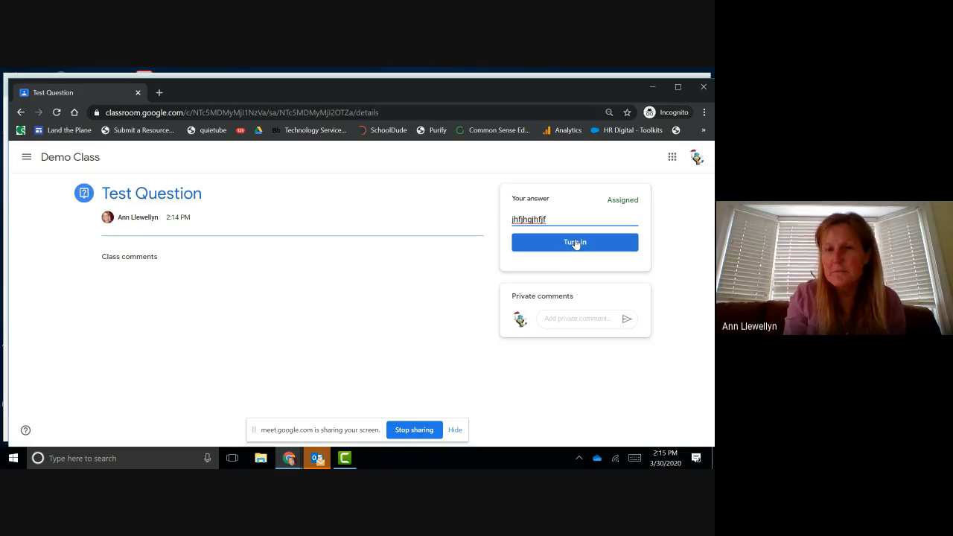
pyautogui.click(574, 243)
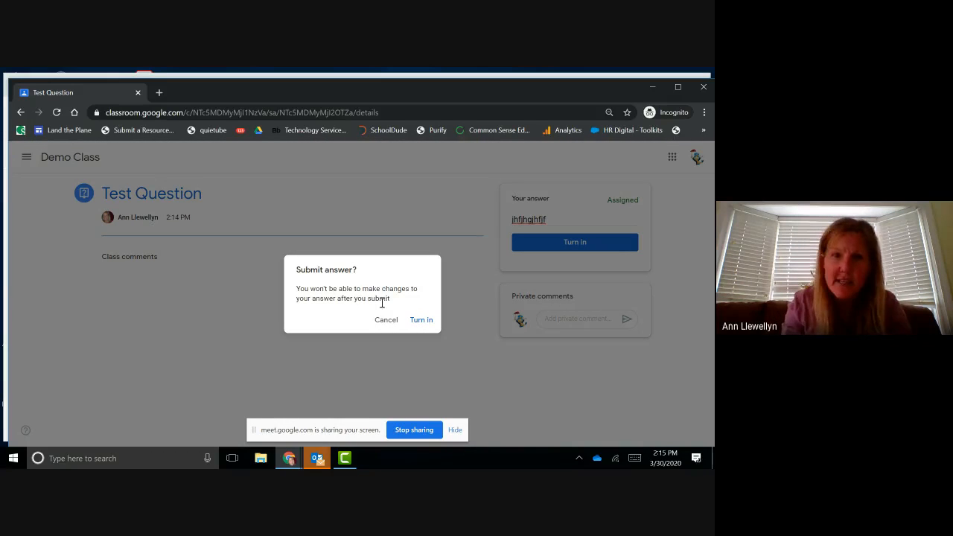
pyautogui.click(423, 320)
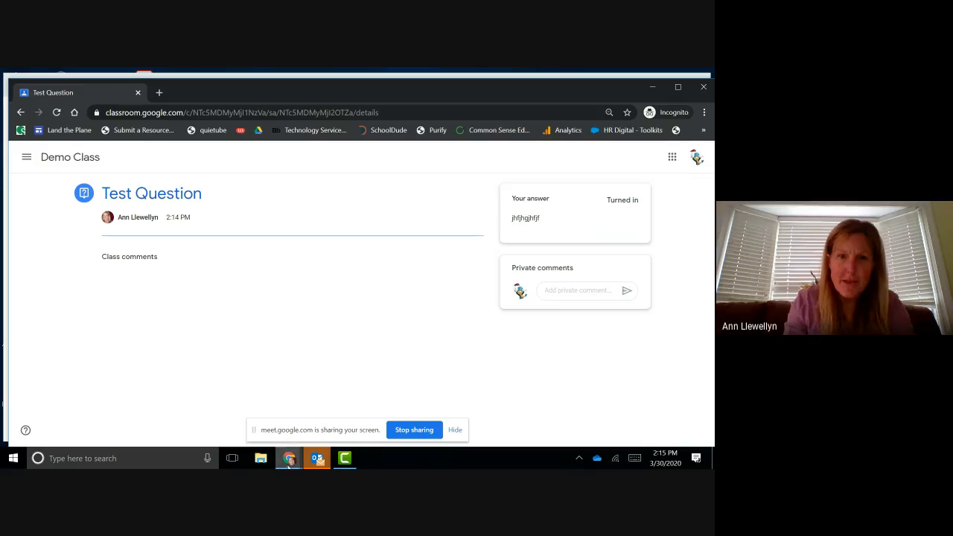
# Step: As the teacher, view Test Question's turned-in answers, then go back to Demo Class's Classwork
pyautogui.moveTo(288, 459)
pyautogui.click(208, 417)
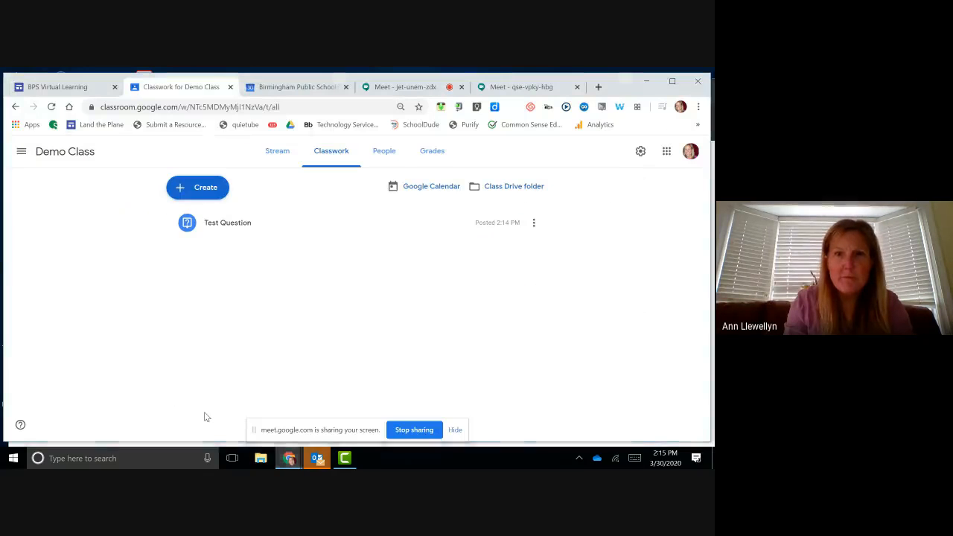
pyautogui.click(210, 227)
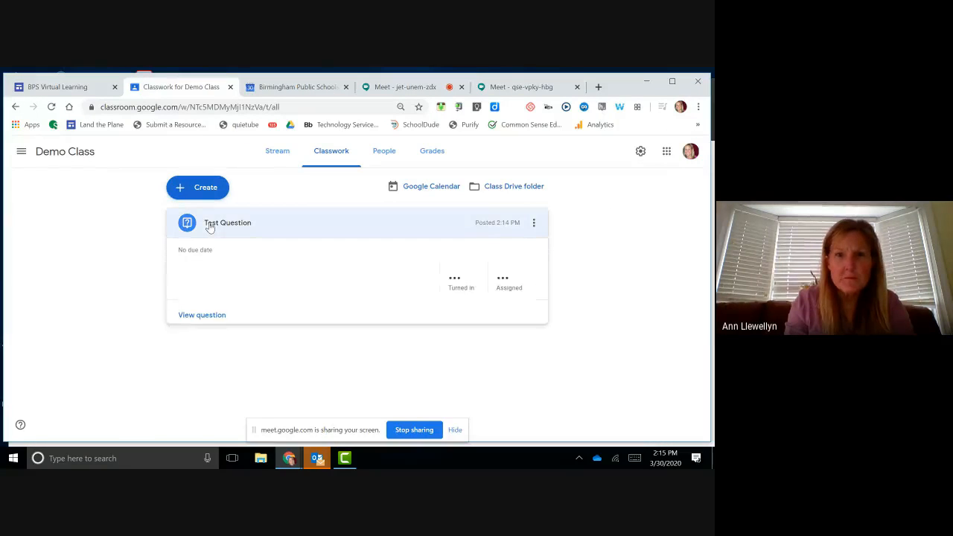
pyautogui.click(460, 290)
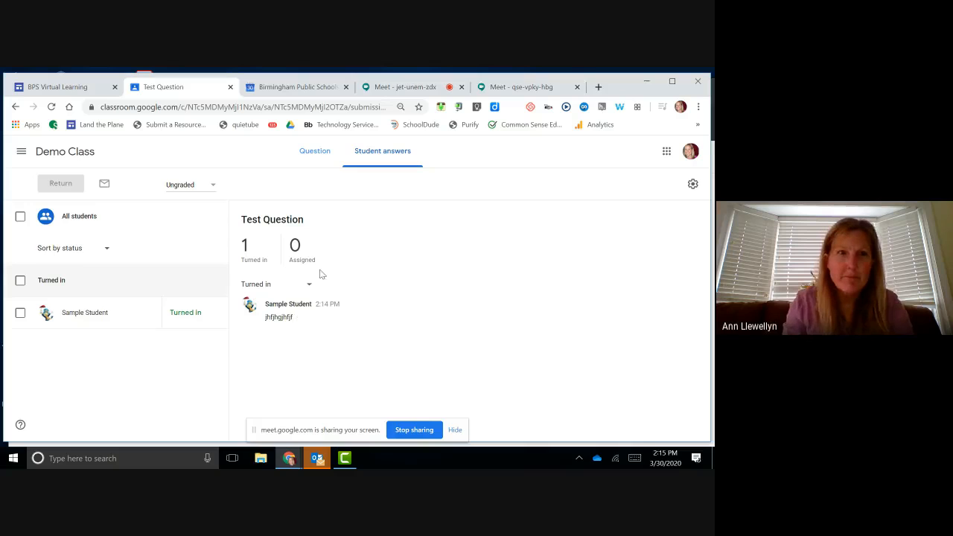
pyautogui.click(38, 152)
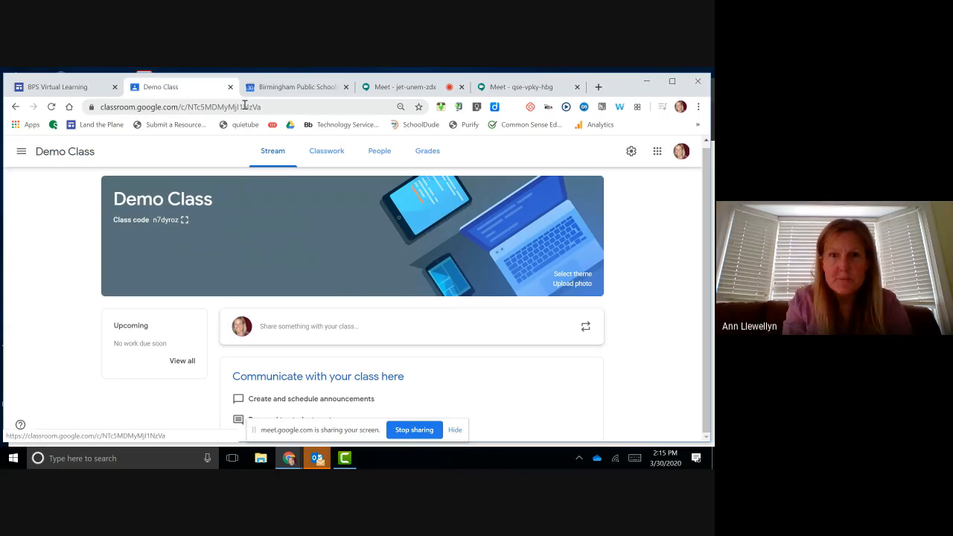
pyautogui.click(323, 153)
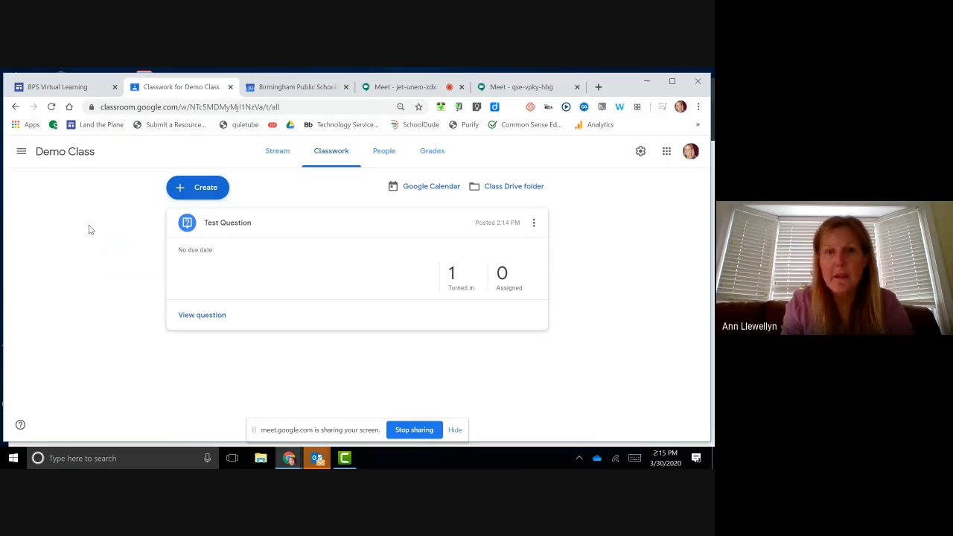
# Step: Create two Classwork topics, one named Math and one named Science
pyautogui.click(188, 193)
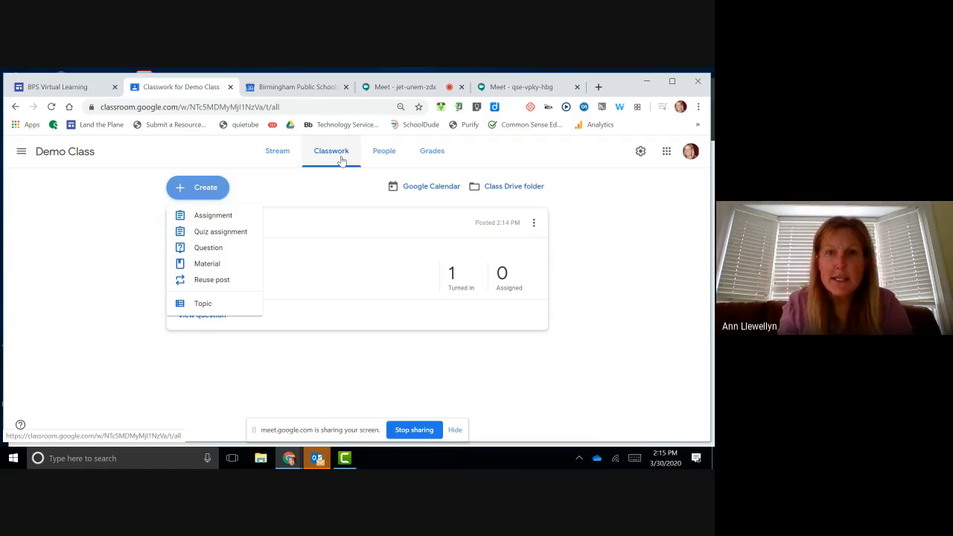
pyautogui.click(210, 305)
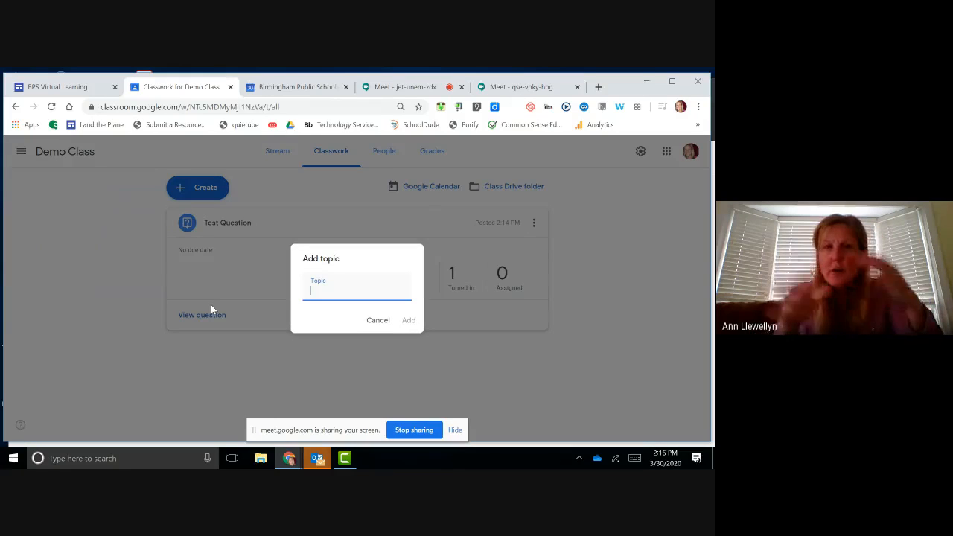
pyautogui.write('Math')
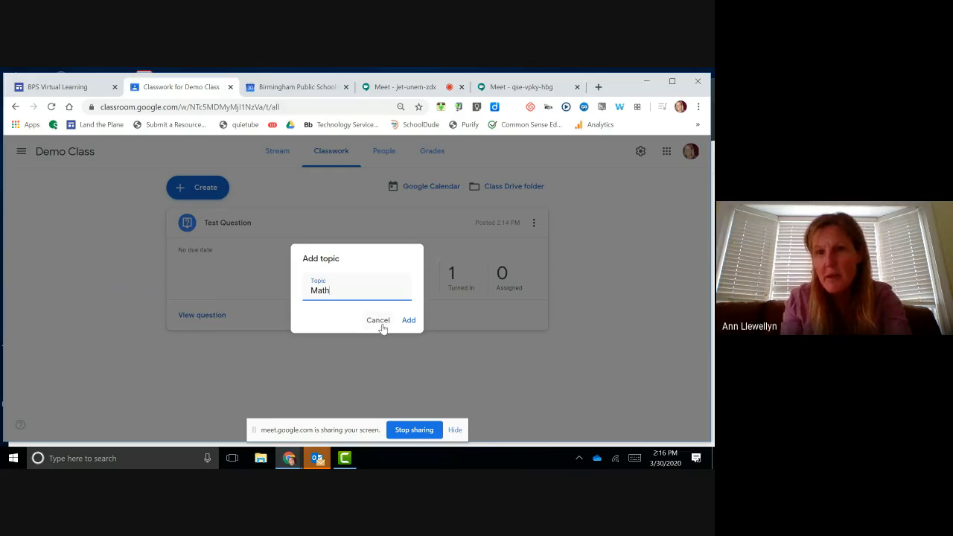
pyautogui.click(410, 324)
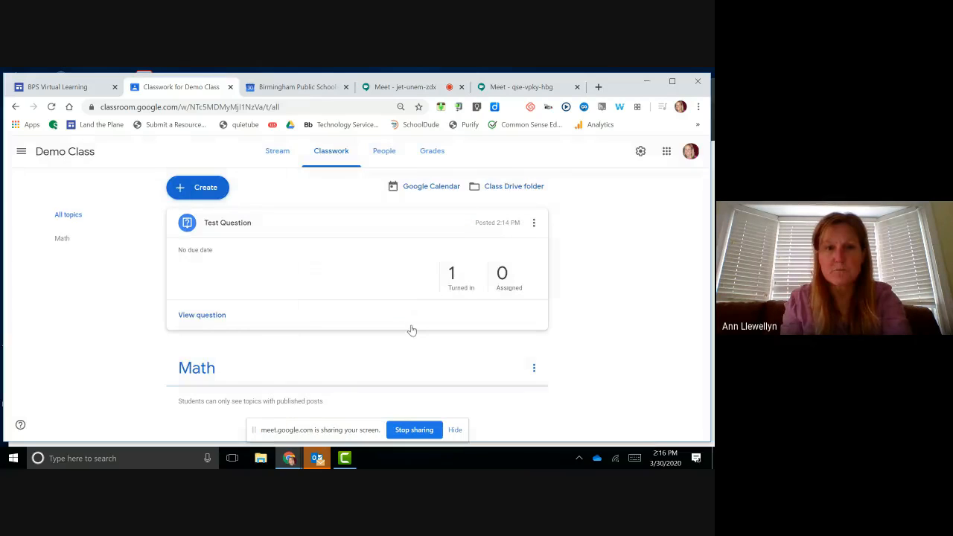
pyautogui.click(212, 192)
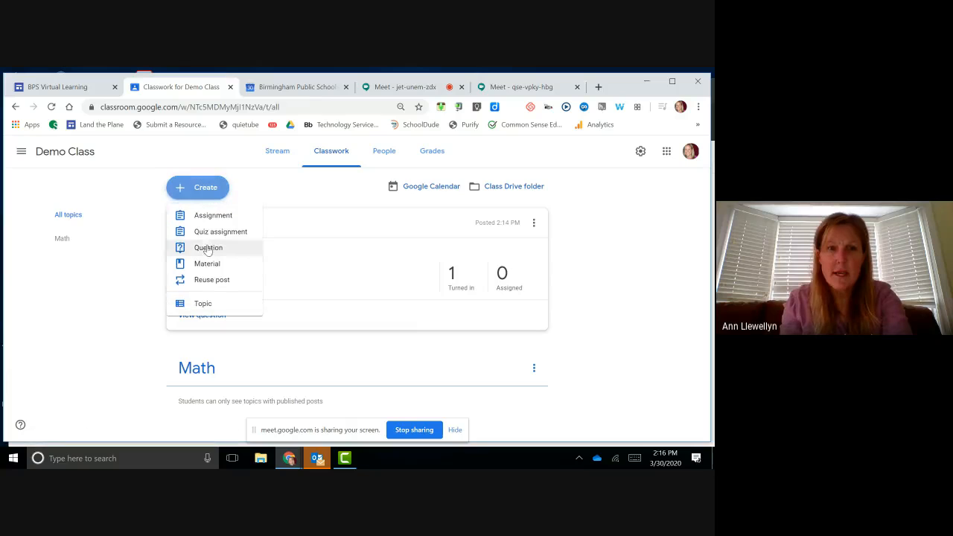
pyautogui.click(214, 311)
pyautogui.write('S')
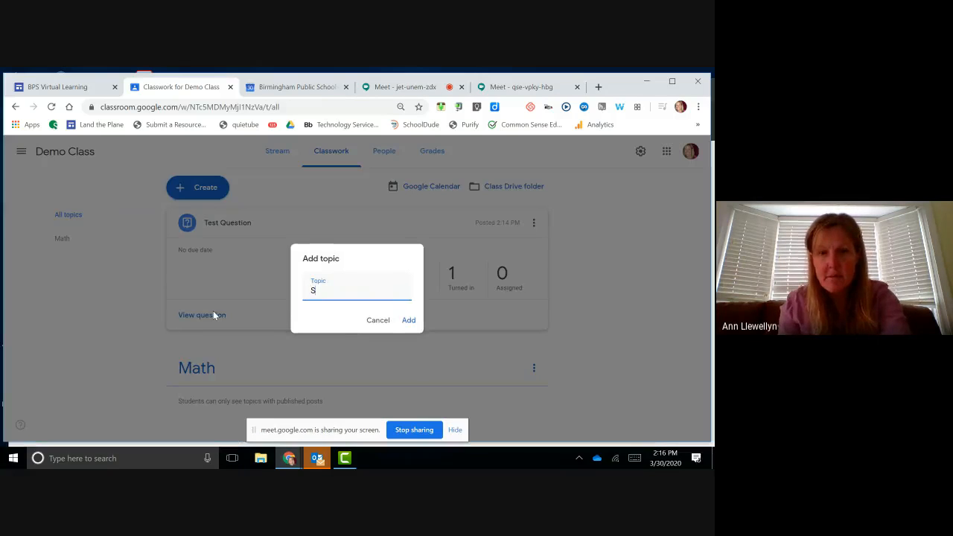
pyautogui.write('cience')
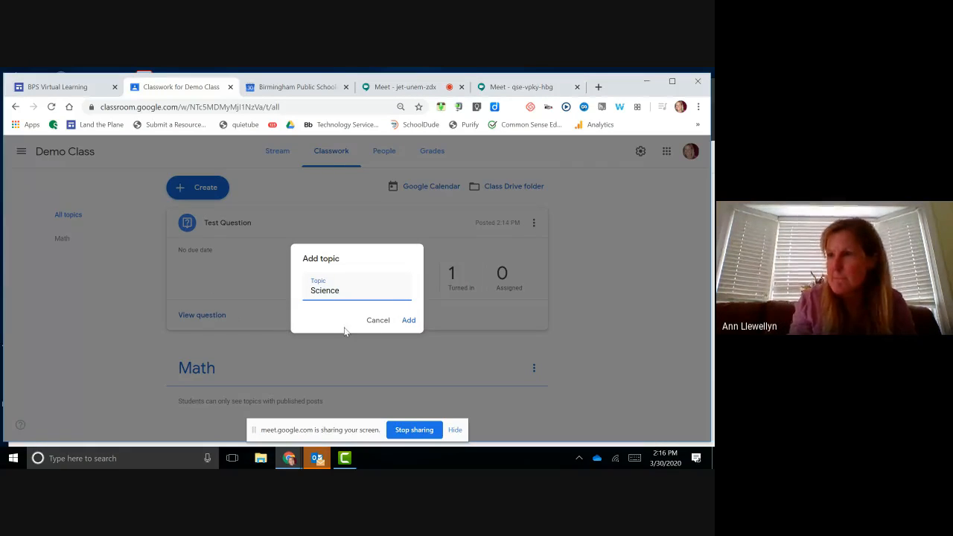
pyautogui.click(407, 319)
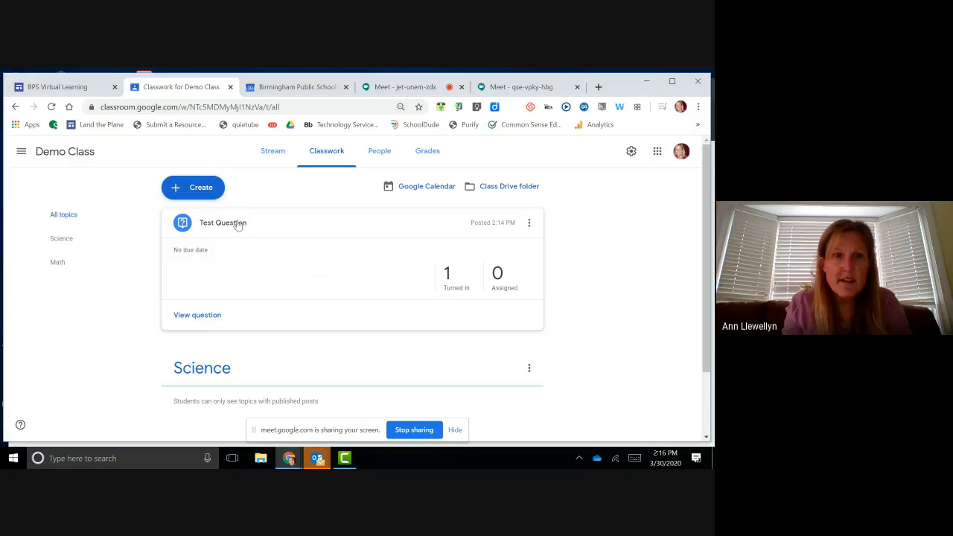
pyautogui.click(196, 190)
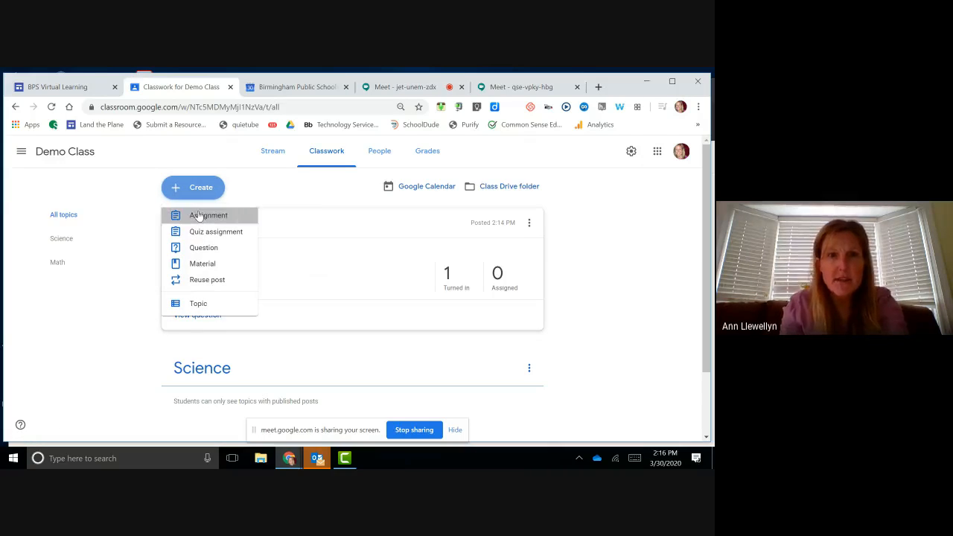
pyautogui.click(199, 215)
pyautogui.write('Test ')
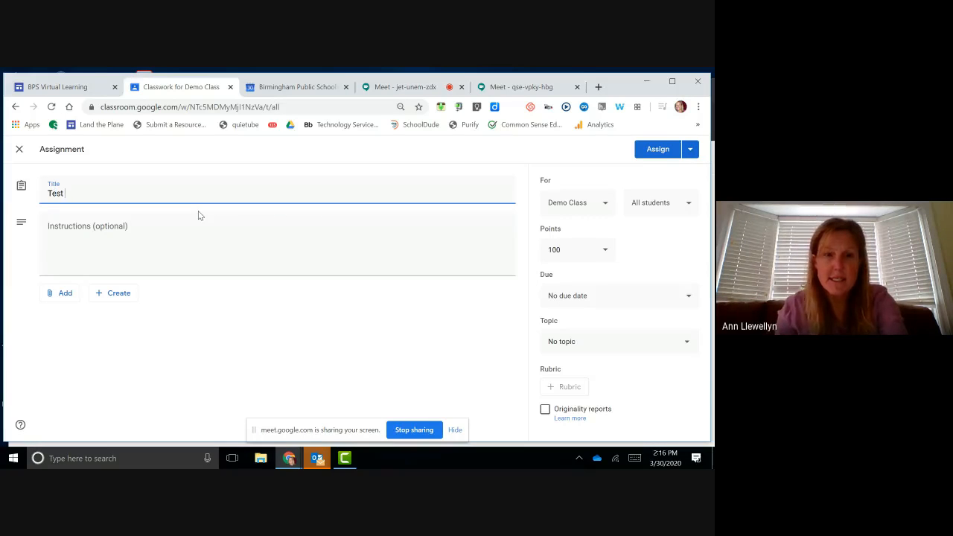
pyautogui.write('Assignment')
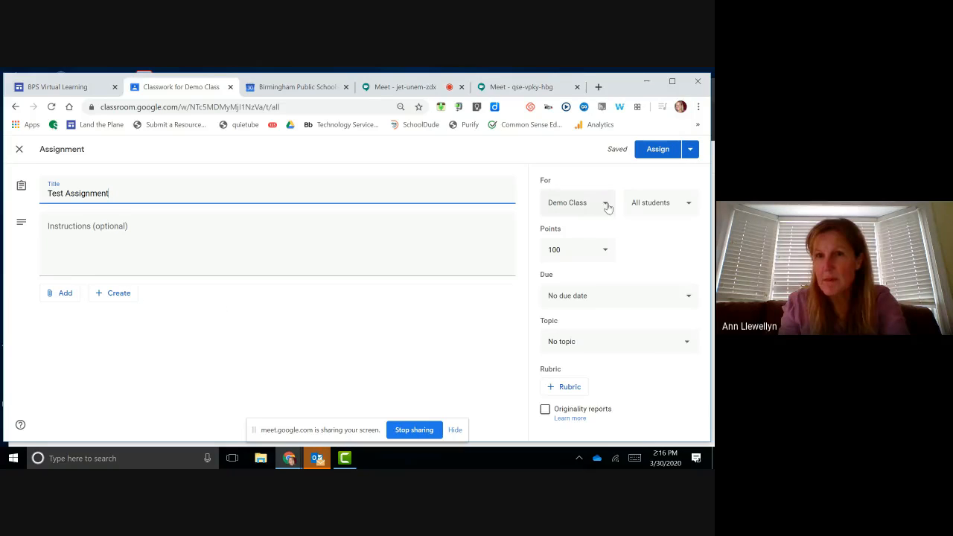
pyautogui.click(686, 206)
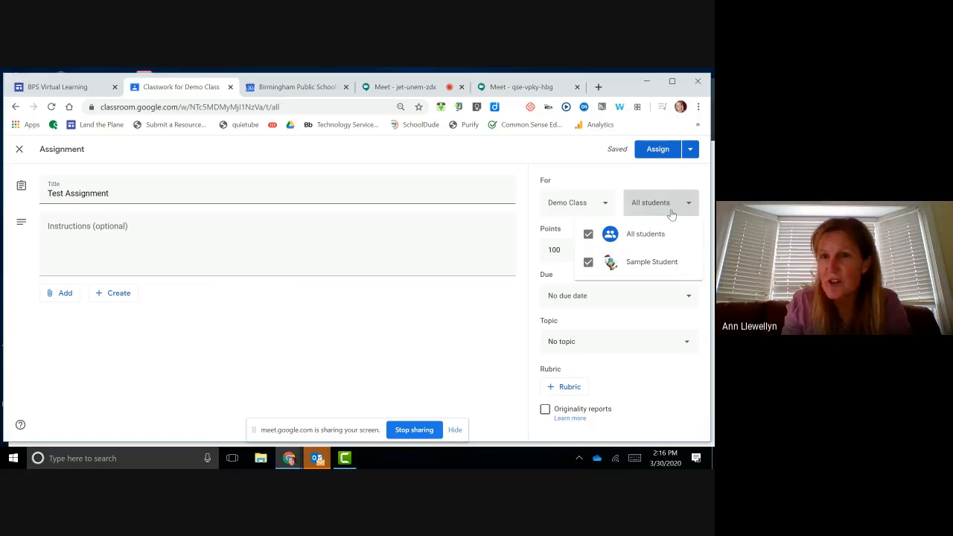
pyautogui.click(661, 205)
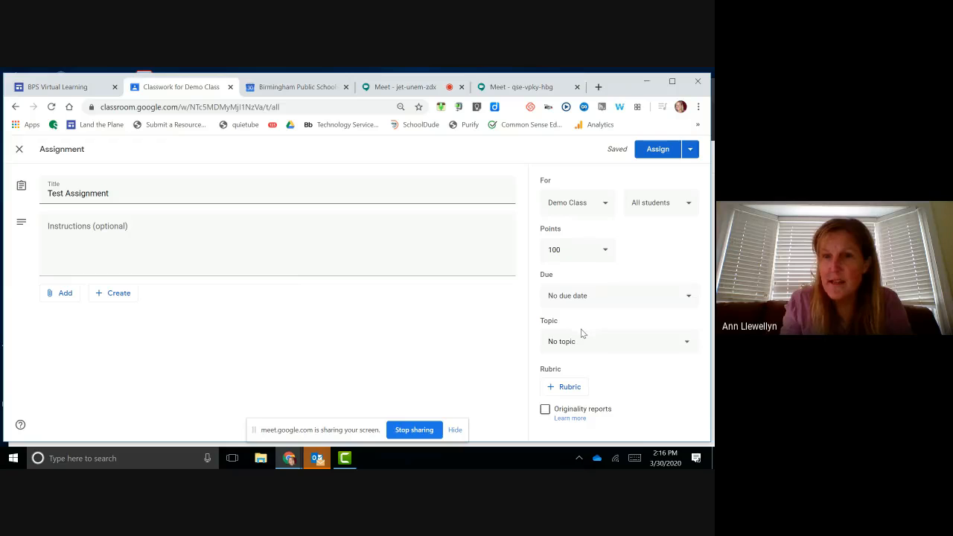
pyautogui.click(667, 345)
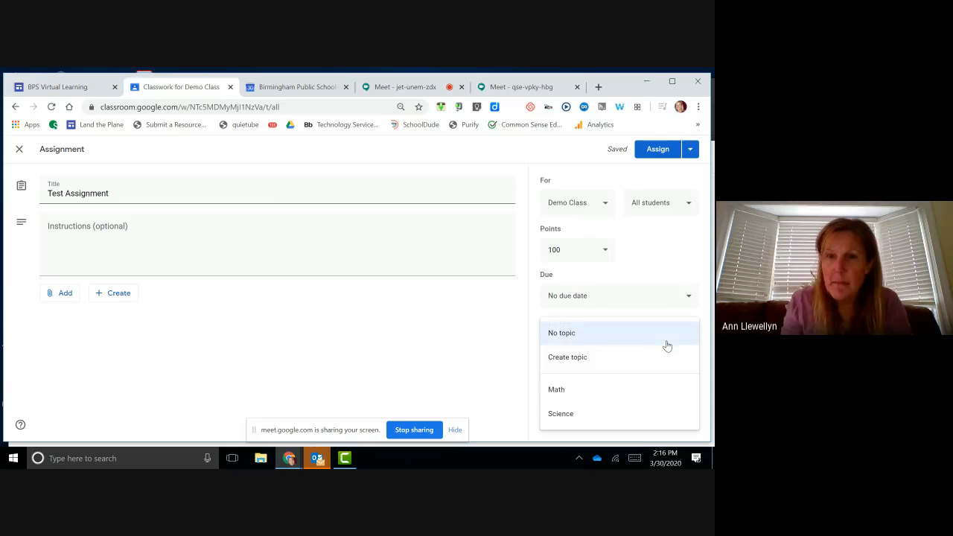
pyautogui.click(606, 414)
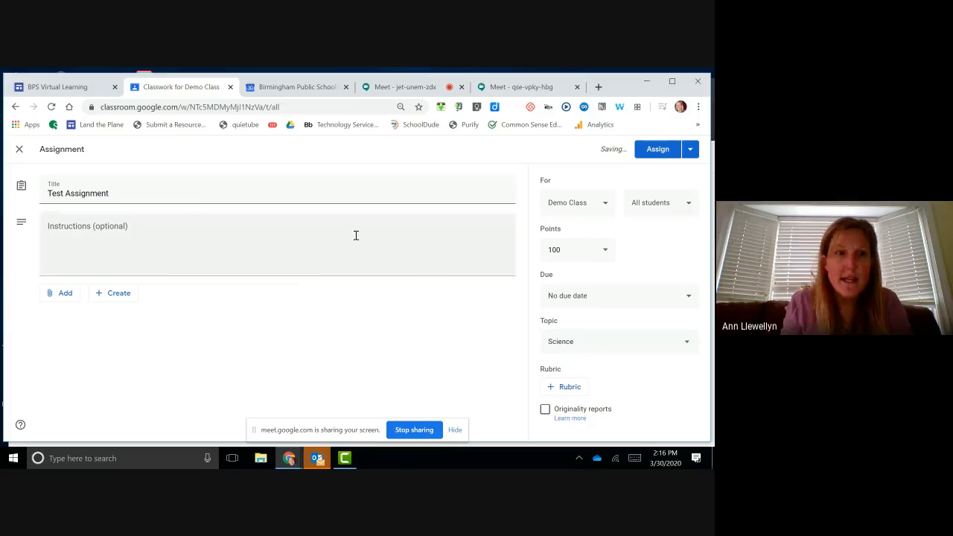
pyautogui.click(658, 150)
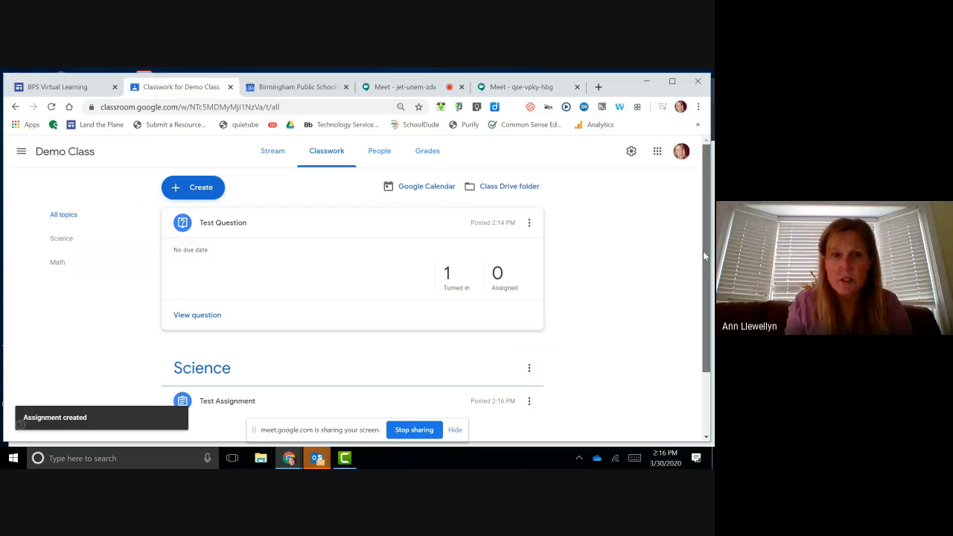
pyautogui.scroll(-1, 703, 251)
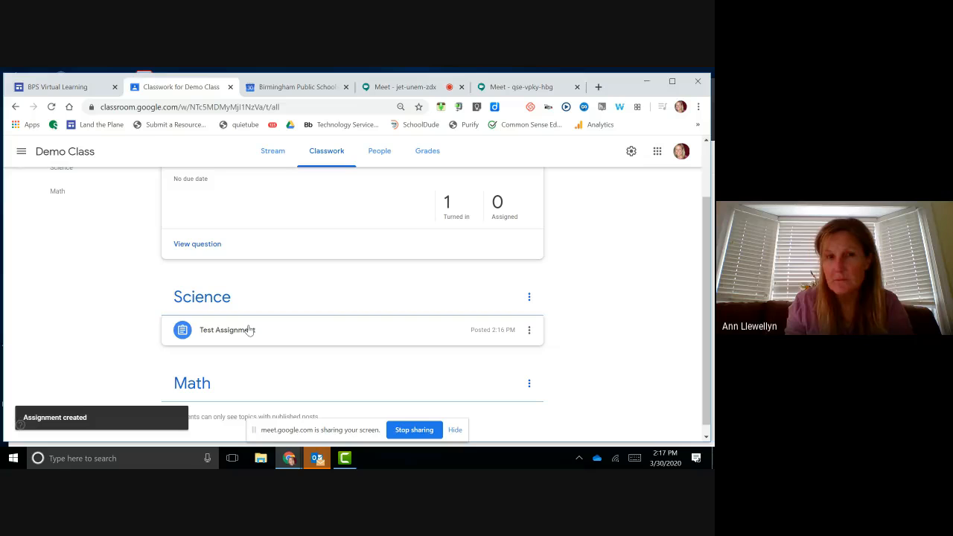
pyautogui.scroll(1, 250, 330)
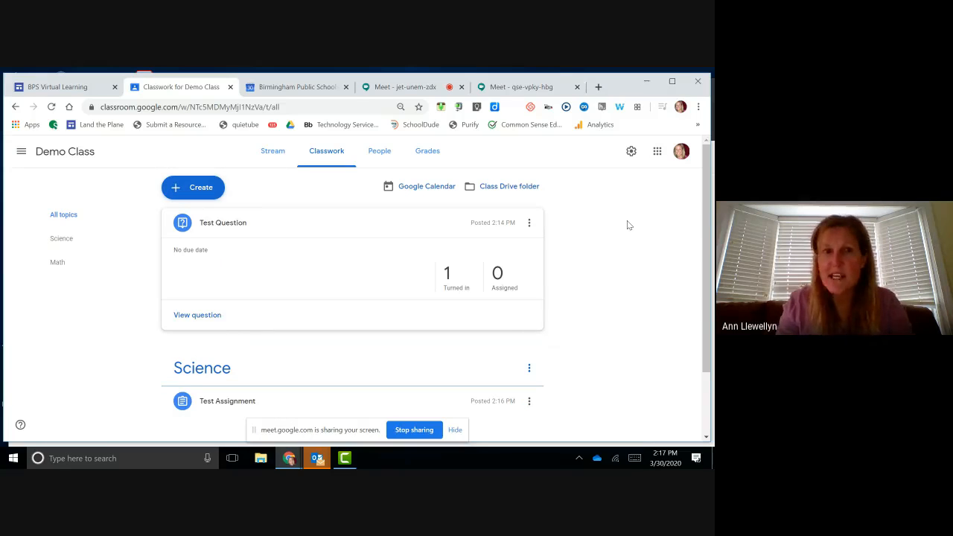
# Step: Edit Test Question to set its topic to Math and save the change
pyautogui.click(529, 225)
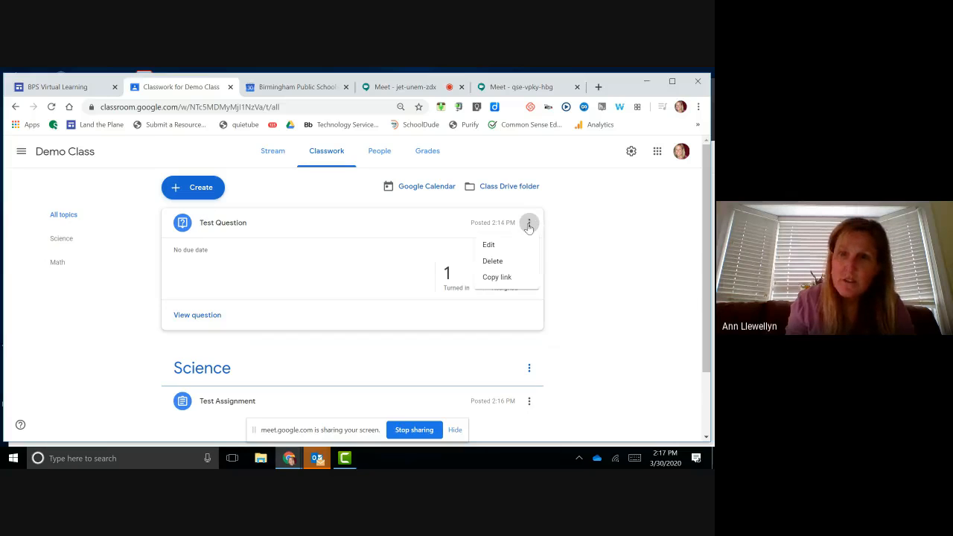
pyautogui.click(498, 250)
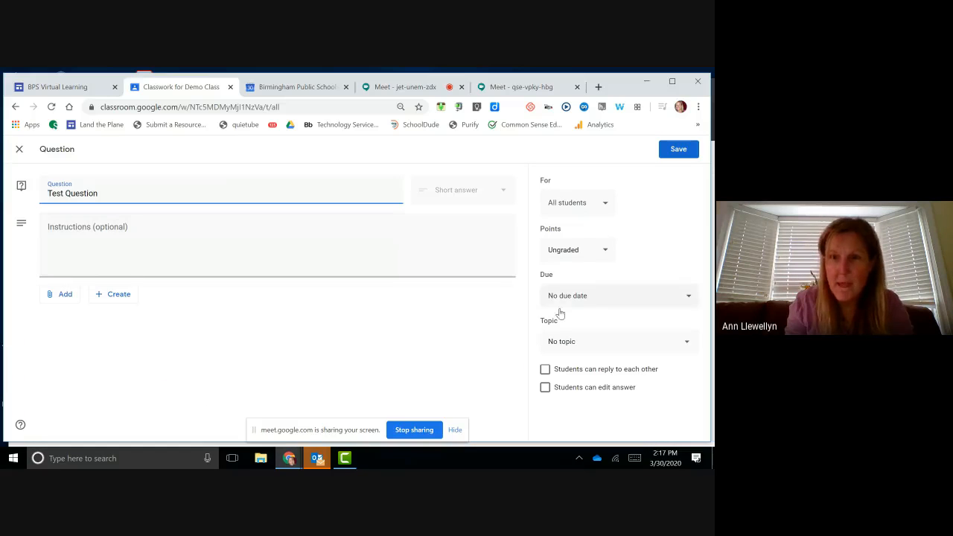
pyautogui.click(593, 348)
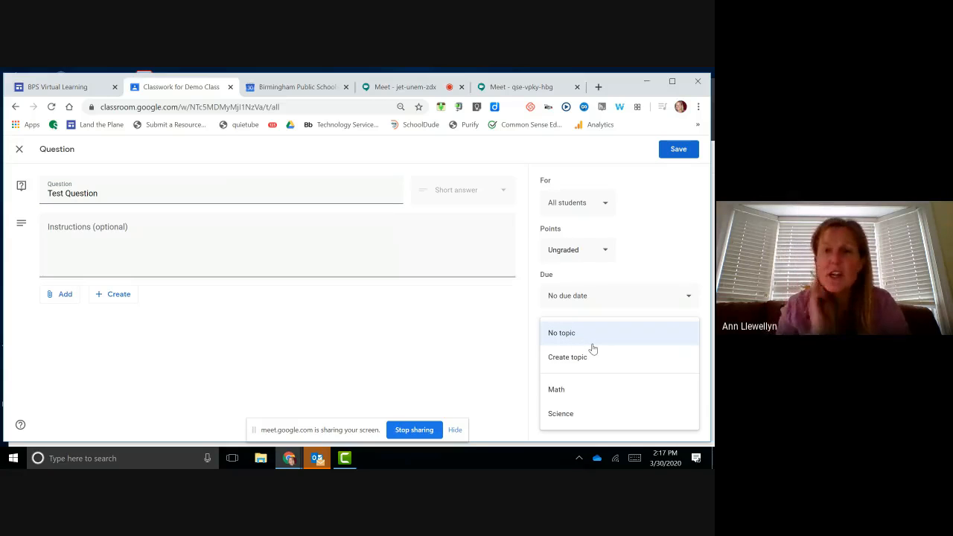
pyautogui.click(577, 390)
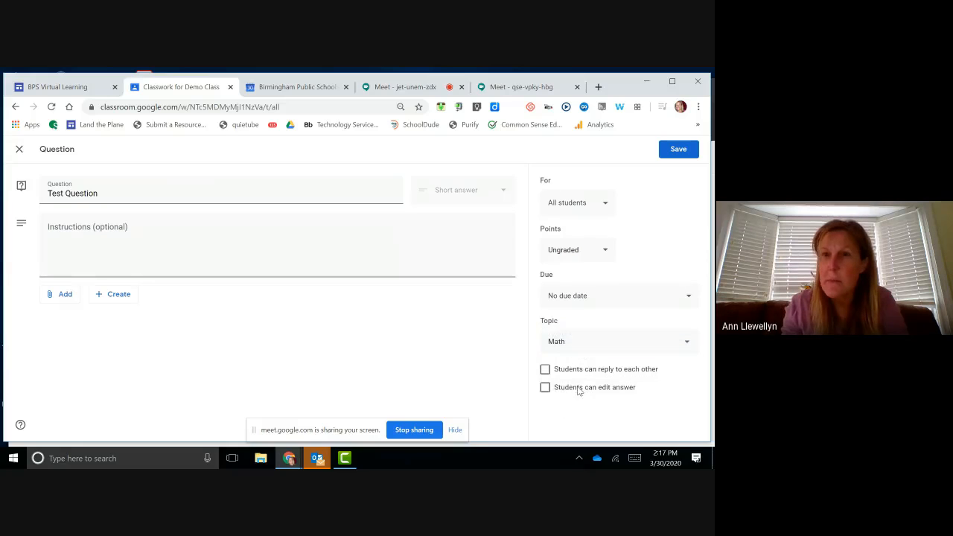
pyautogui.click(674, 150)
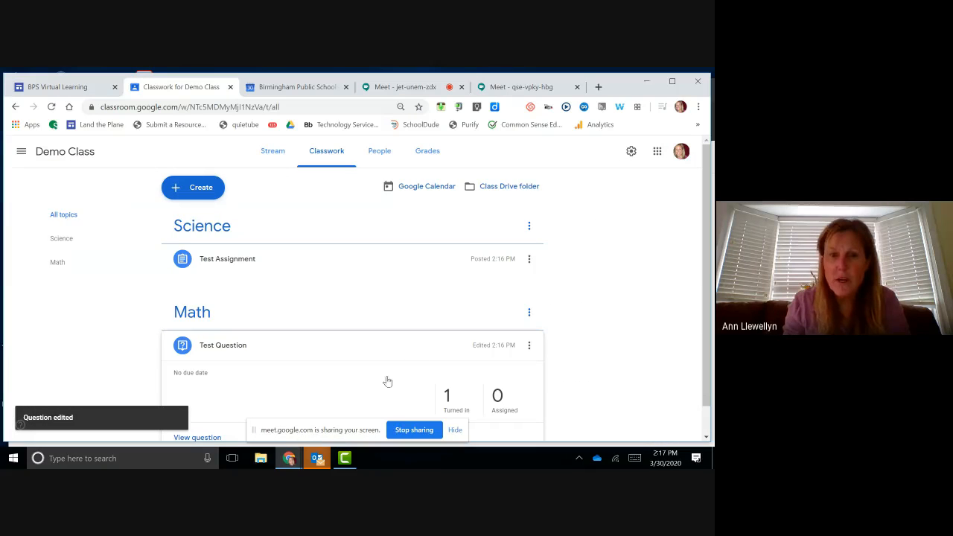
# Step: In the student window, reload and view Demo Class's Classwork to confirm Test Question sits under Math
pyautogui.moveTo(297, 462)
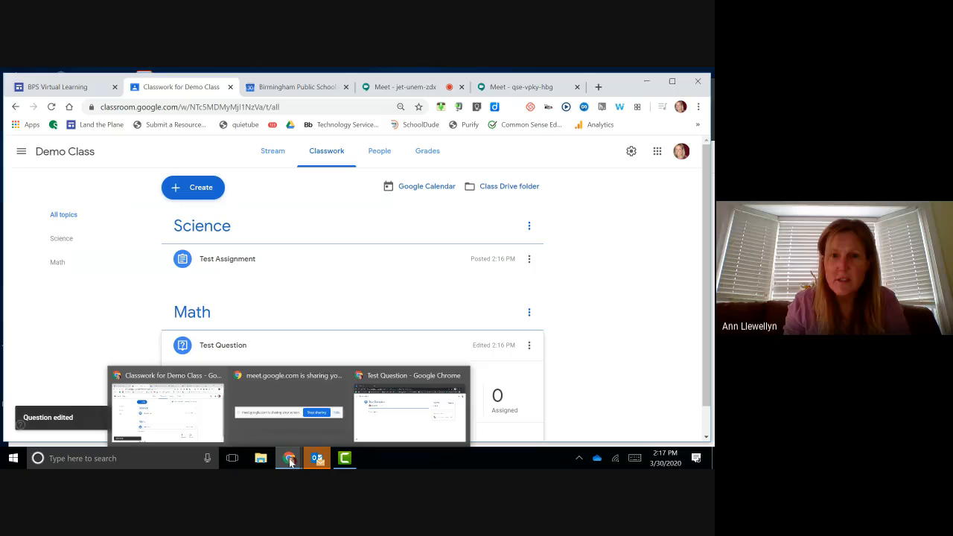
pyautogui.click(378, 425)
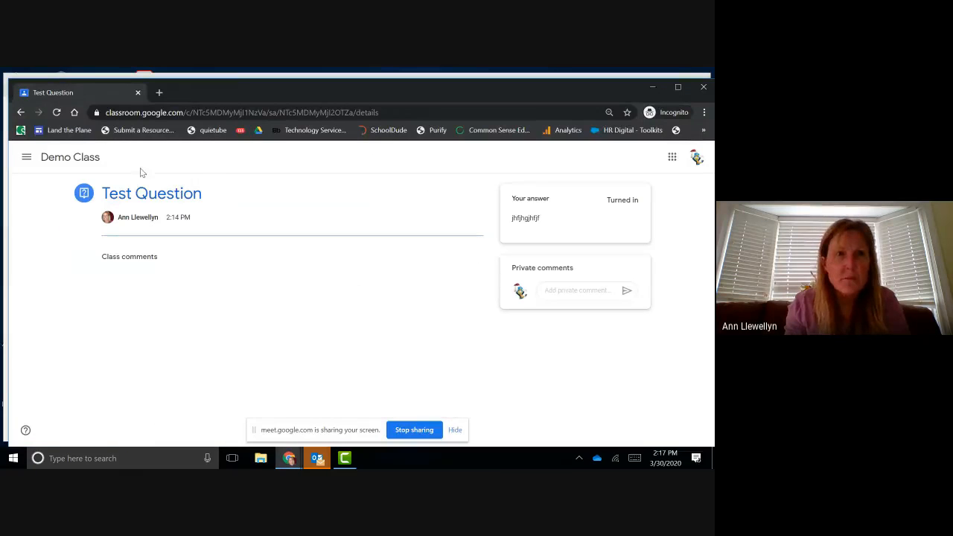
pyautogui.click(57, 113)
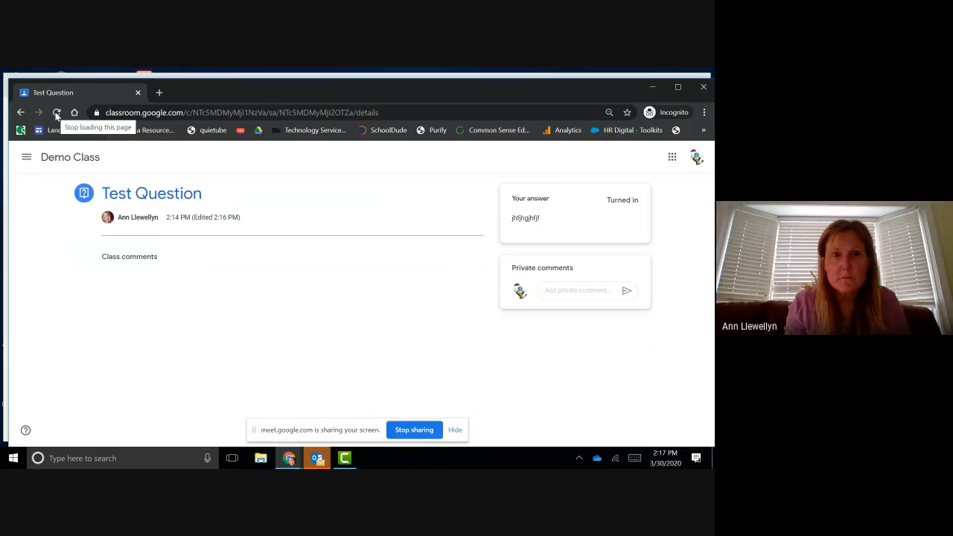
pyautogui.click(66, 155)
pyautogui.click(362, 160)
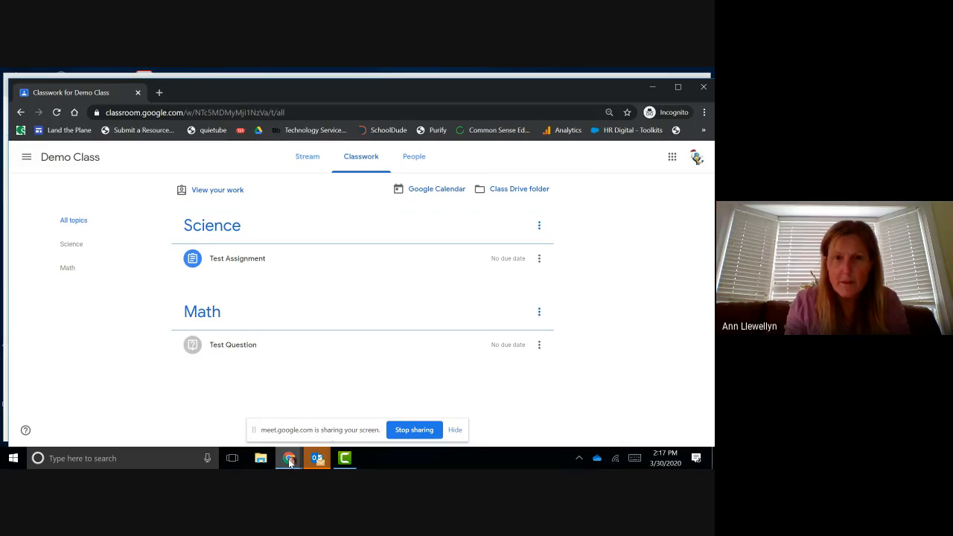
# Step: Back in the teacher window, start a new assignment titled 'Testing' and bring up its attachment choices
pyautogui.moveTo(289, 459)
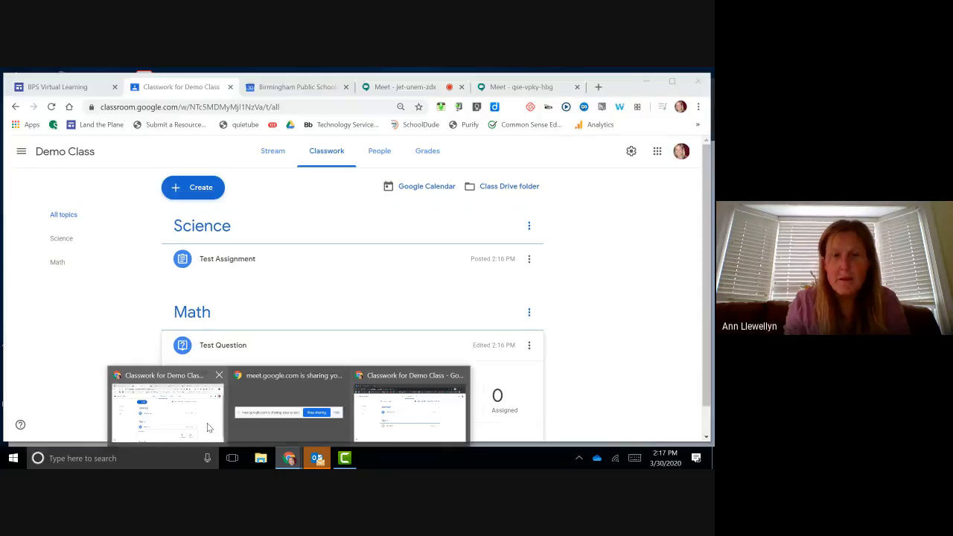
pyautogui.click(207, 425)
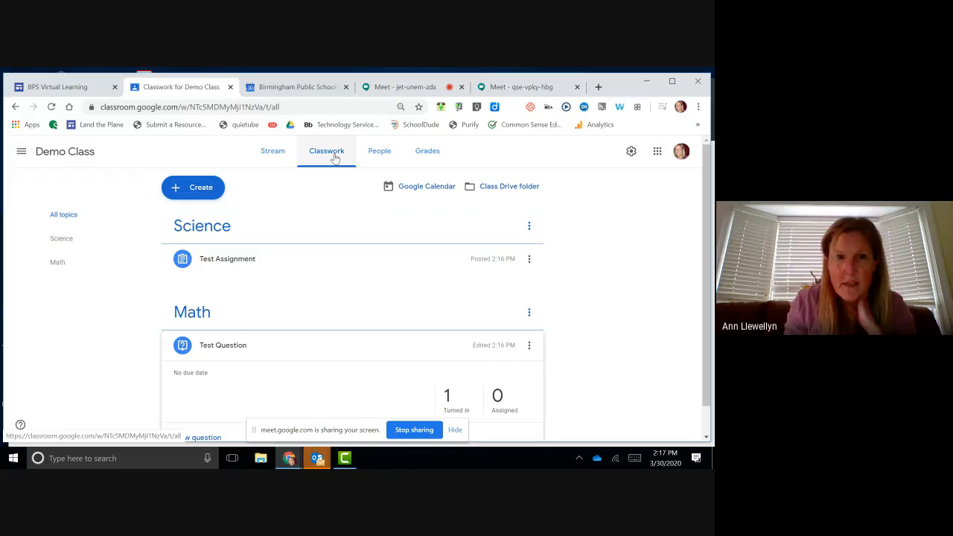
pyautogui.click(198, 187)
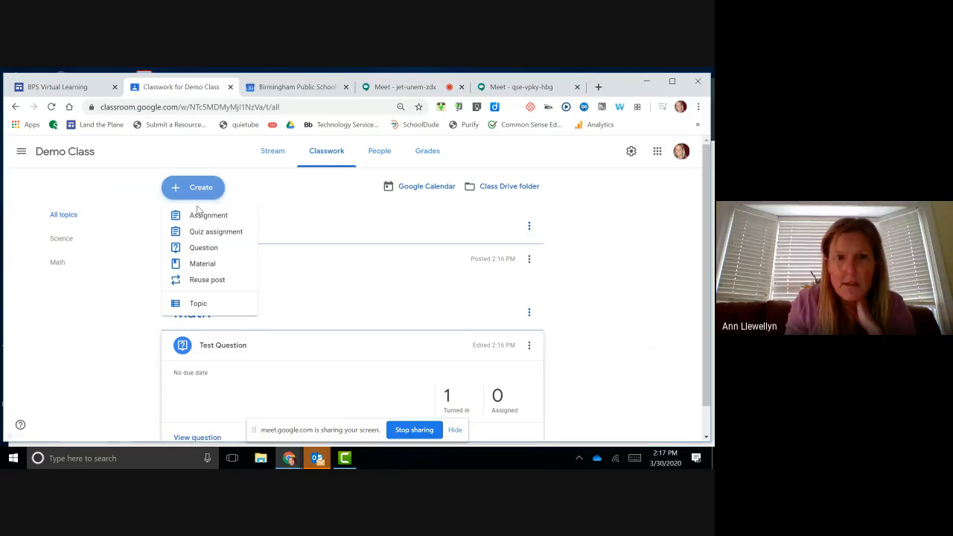
pyautogui.click(200, 215)
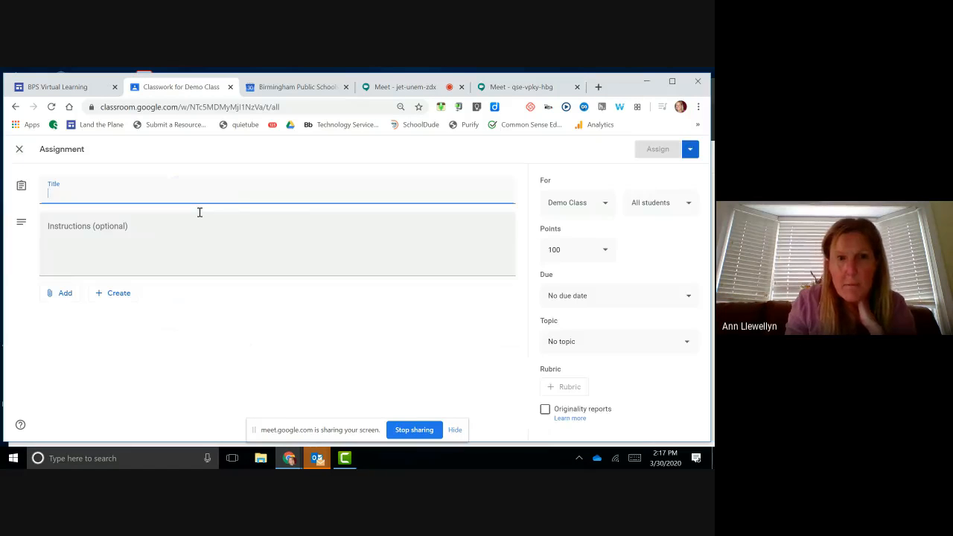
pyautogui.write('Testing')
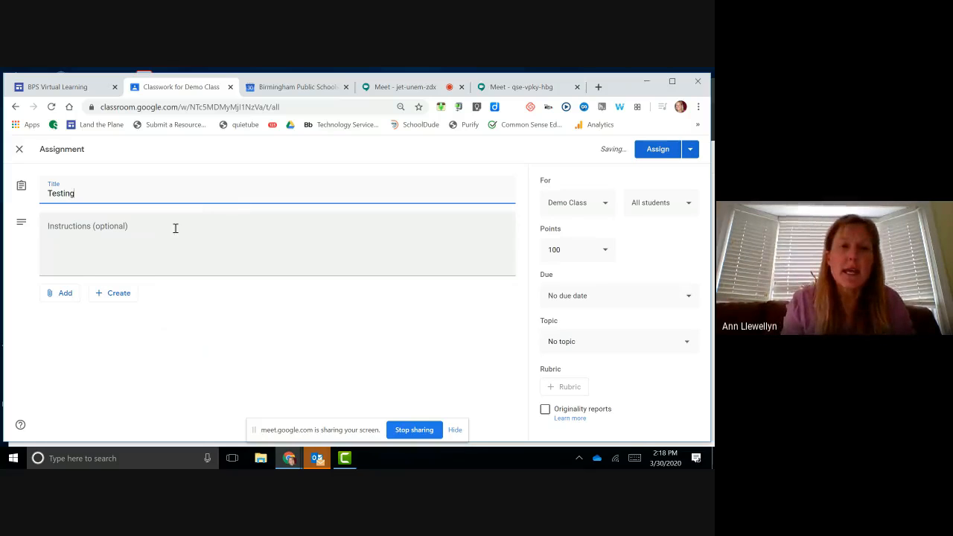
pyautogui.click(62, 293)
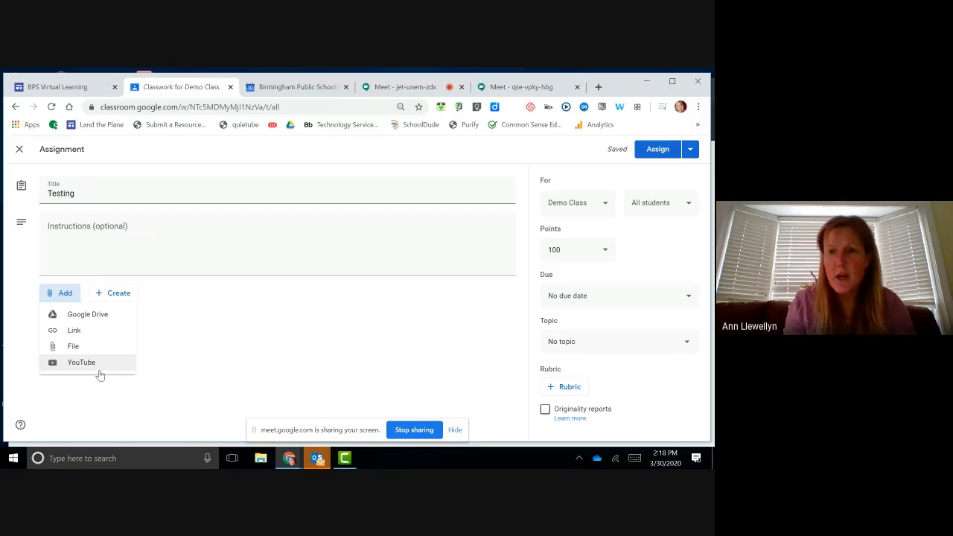
# Step: Attach the 'Introduction to Zoom (Teachers) Revised' slides from the recent files in Google Drive
pyautogui.click(87, 315)
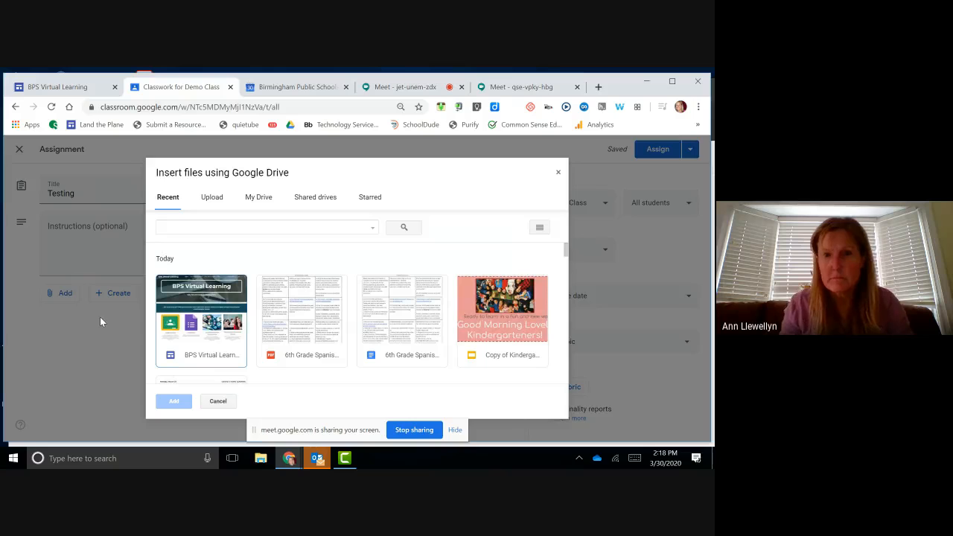
pyautogui.scroll(-3, 351, 362)
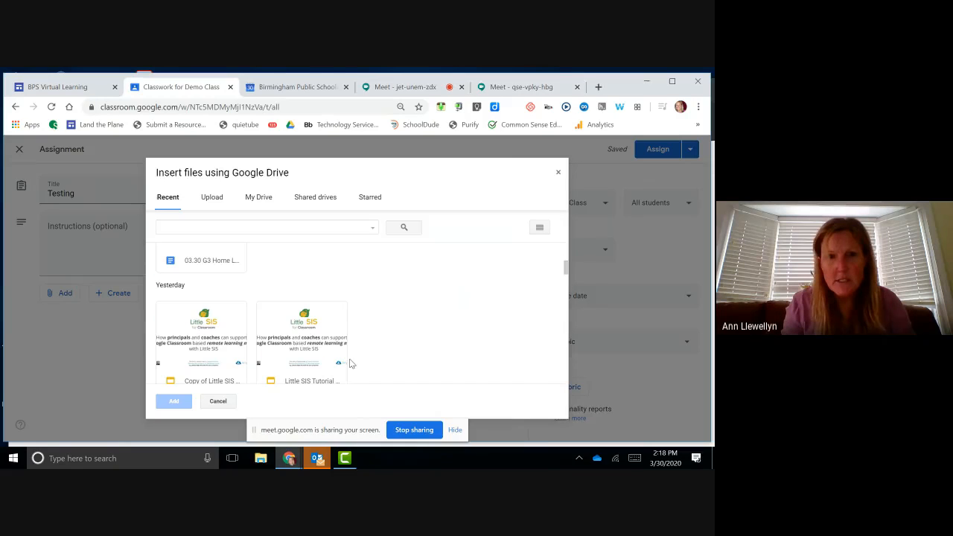
pyautogui.scroll(-5, 350, 363)
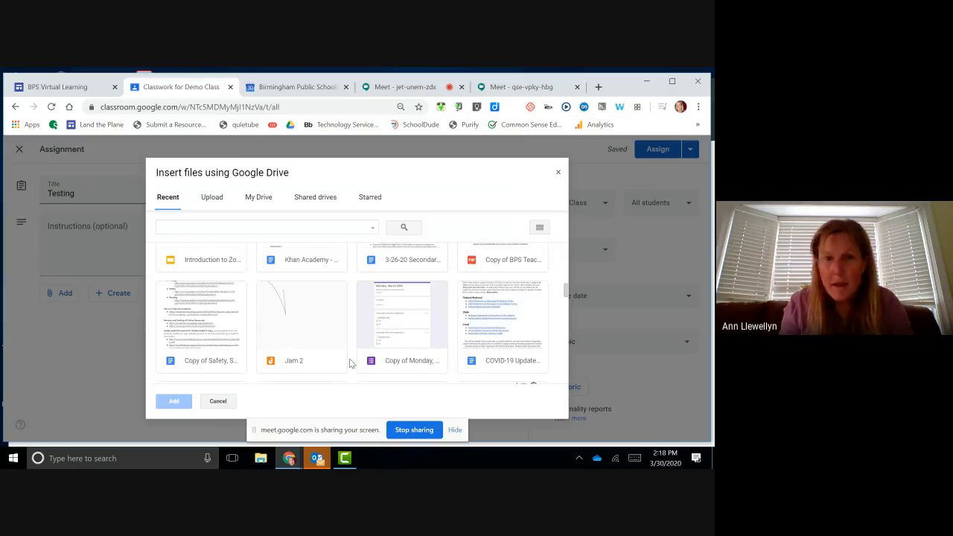
pyautogui.click(203, 269)
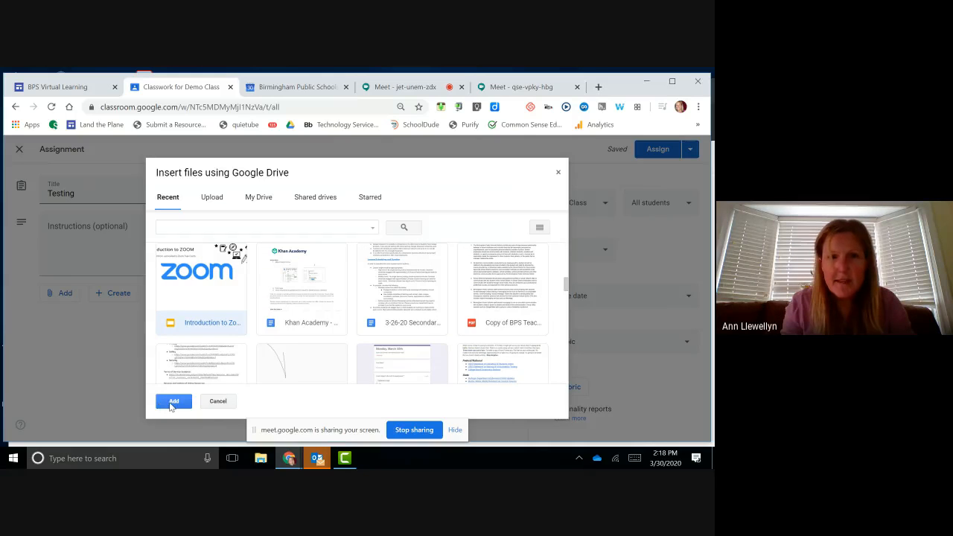
pyautogui.click(171, 402)
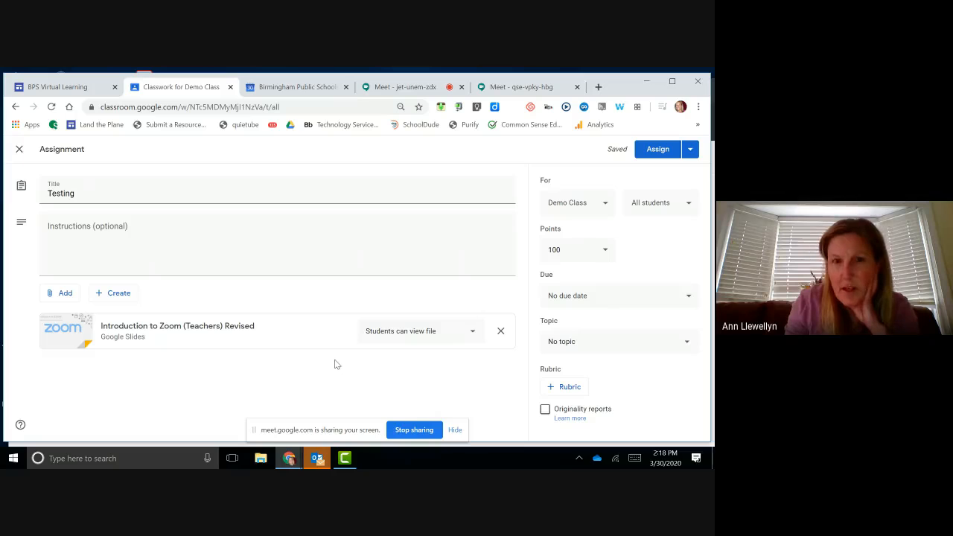
# Step: Set the Zoom slides attachment to 'Students can edit file'
pyautogui.click(472, 333)
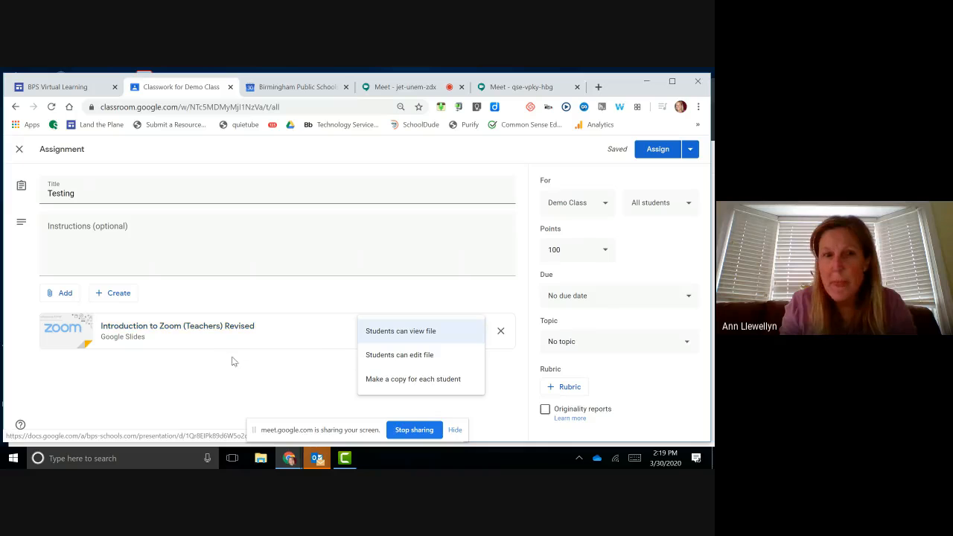
pyautogui.click(463, 357)
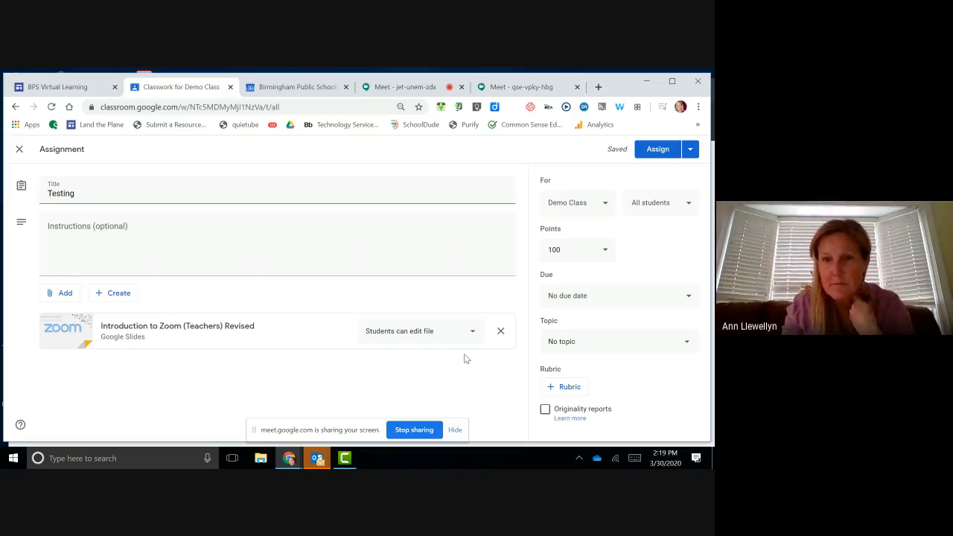
# Step: Change the Zoom slides attachment to 'Make a copy for each student'
pyautogui.click(473, 334)
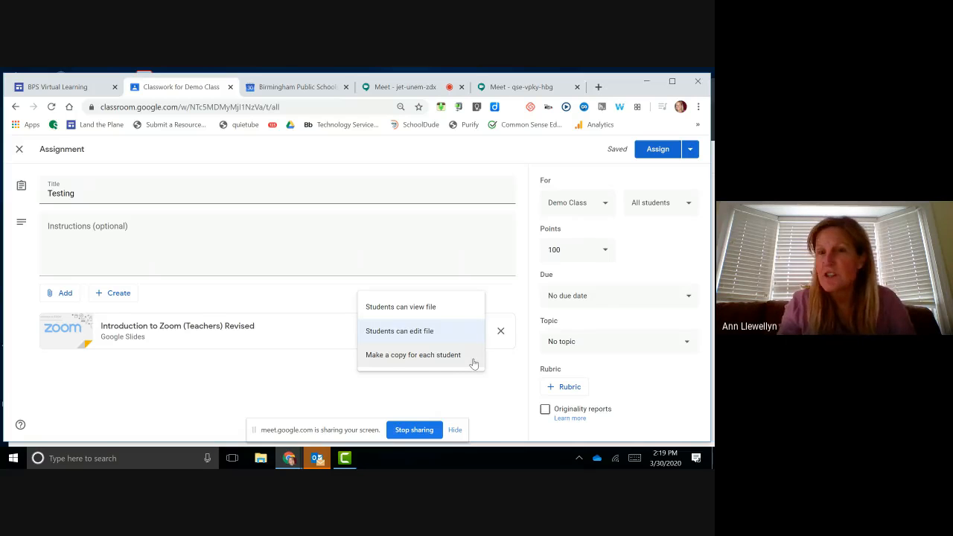
pyautogui.click(474, 362)
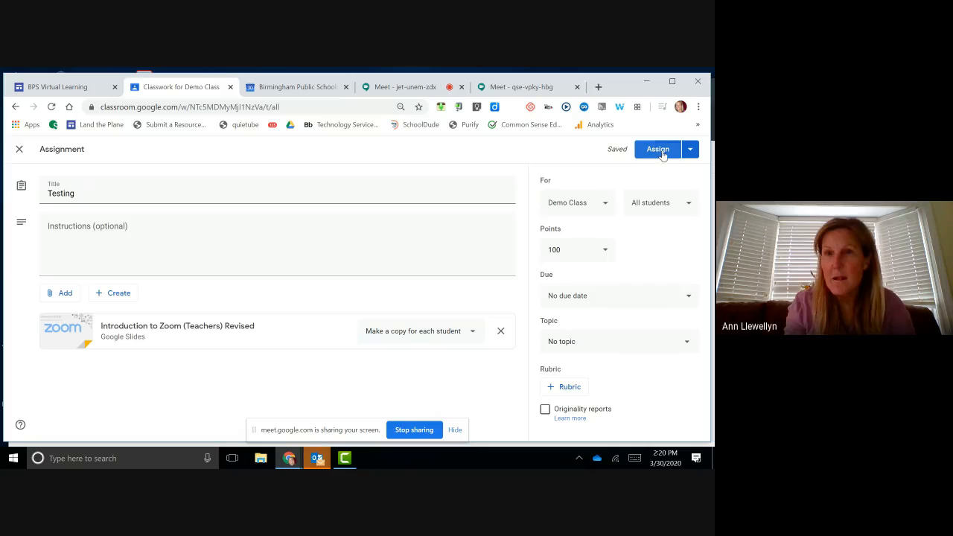
# Step: Give the Testing assignment the new topic 'Trash Me' and assign it to the class
pyautogui.click(626, 342)
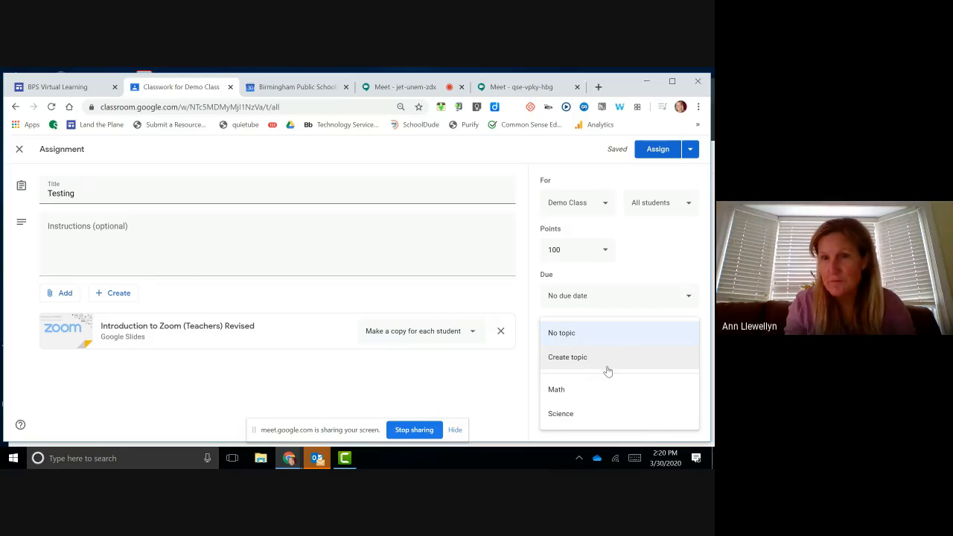
pyautogui.click(607, 366)
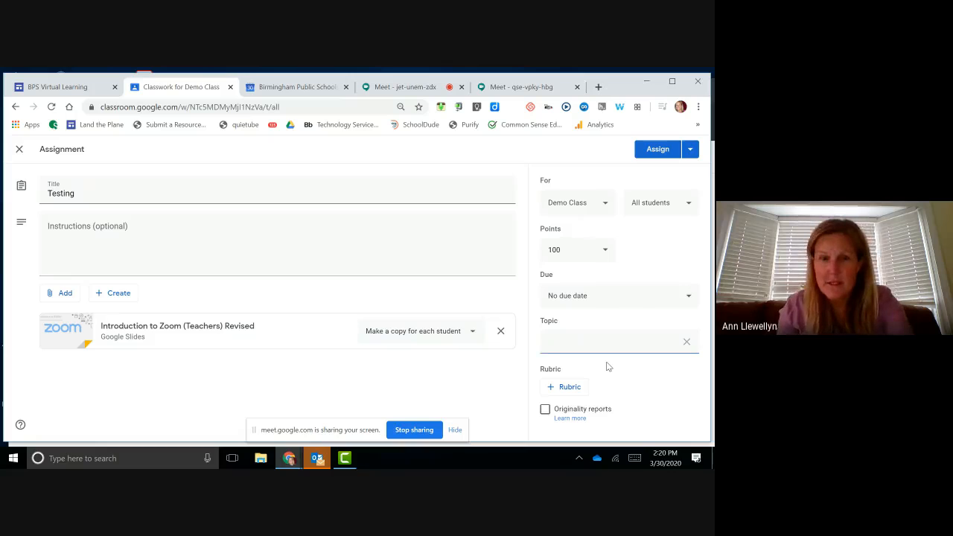
pyautogui.write('Trash')
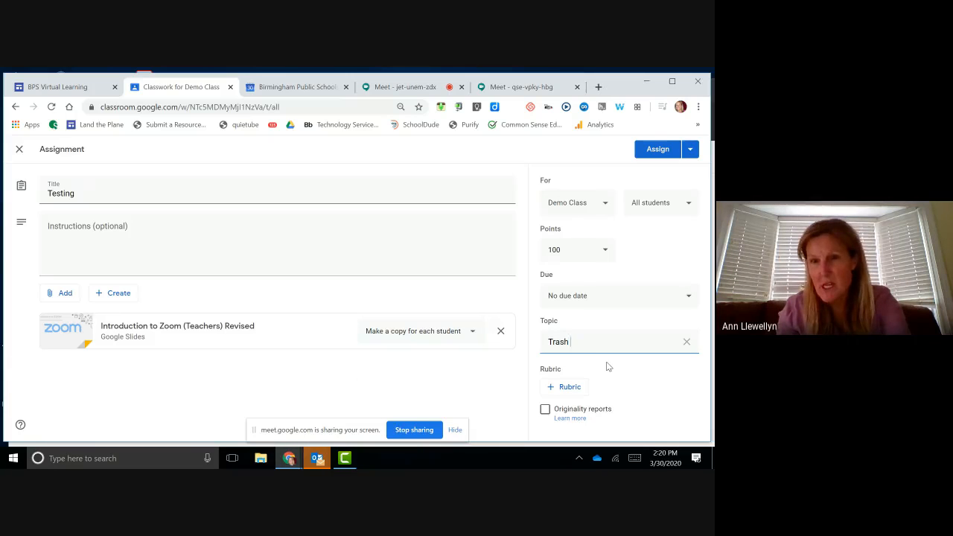
pyautogui.write(' Me')
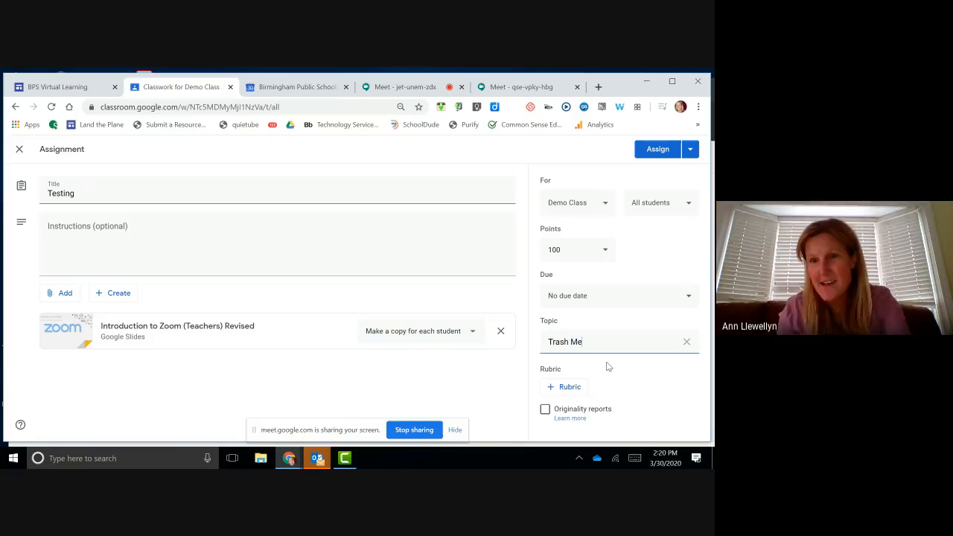
pyautogui.click(659, 152)
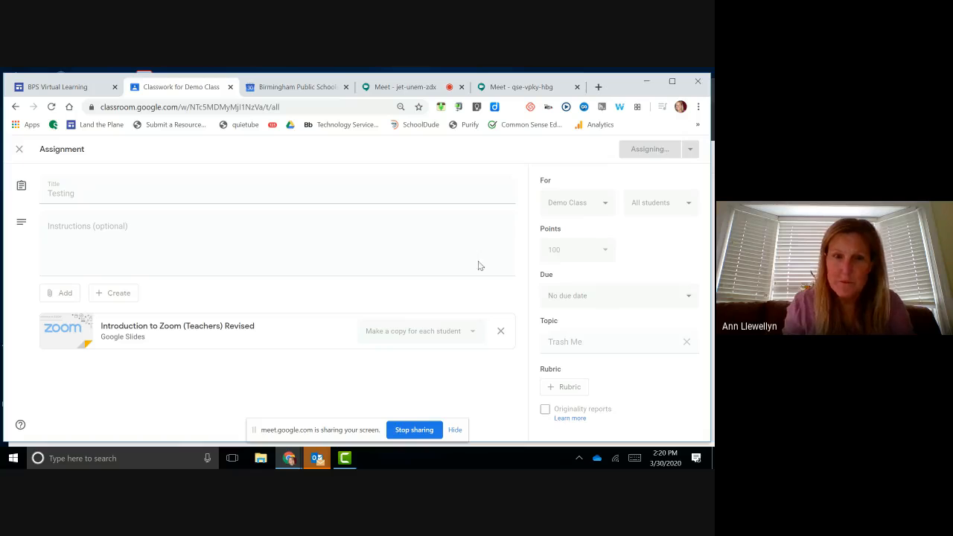
# Step: As the student, reload Classwork, expand Testing, and open the student's own copy of the Zoom slides
pyautogui.moveTo(291, 461)
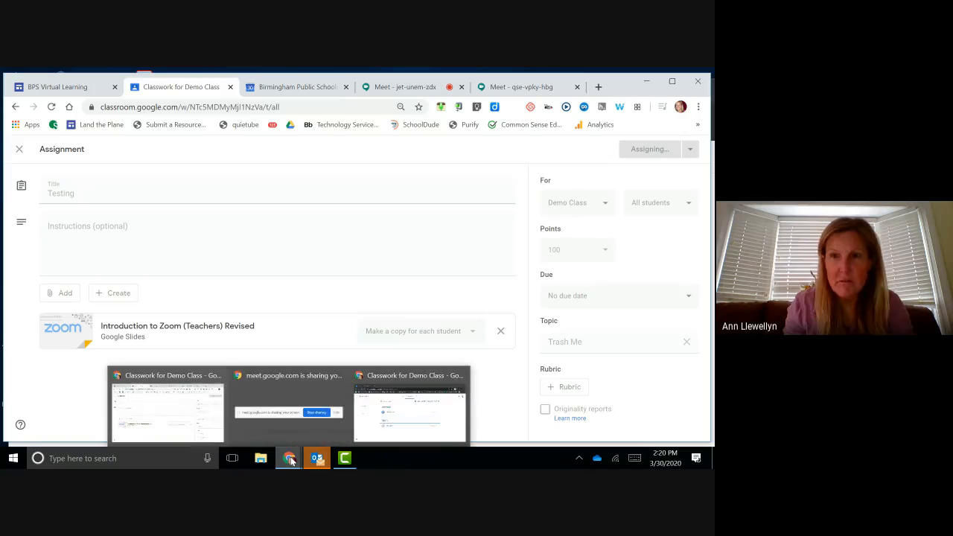
pyautogui.click(401, 424)
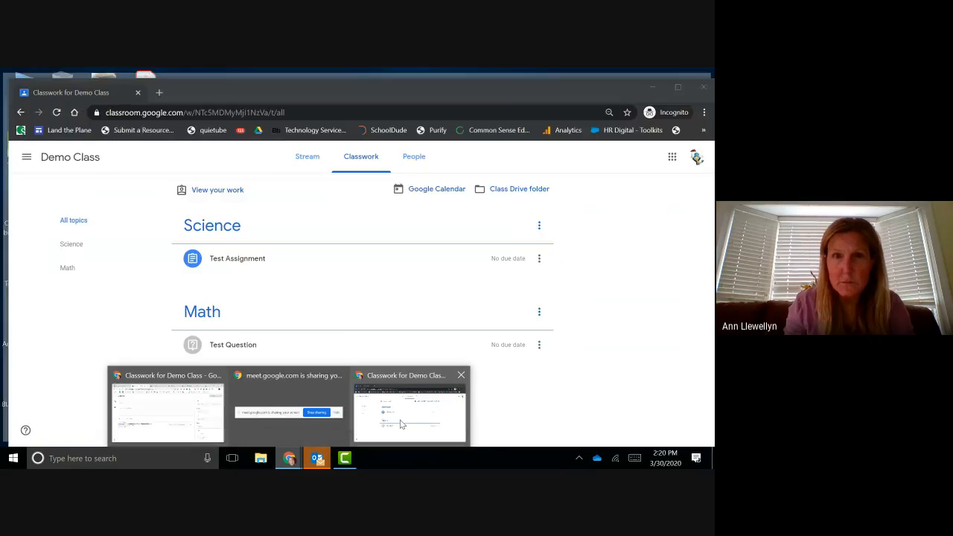
pyautogui.click(56, 112)
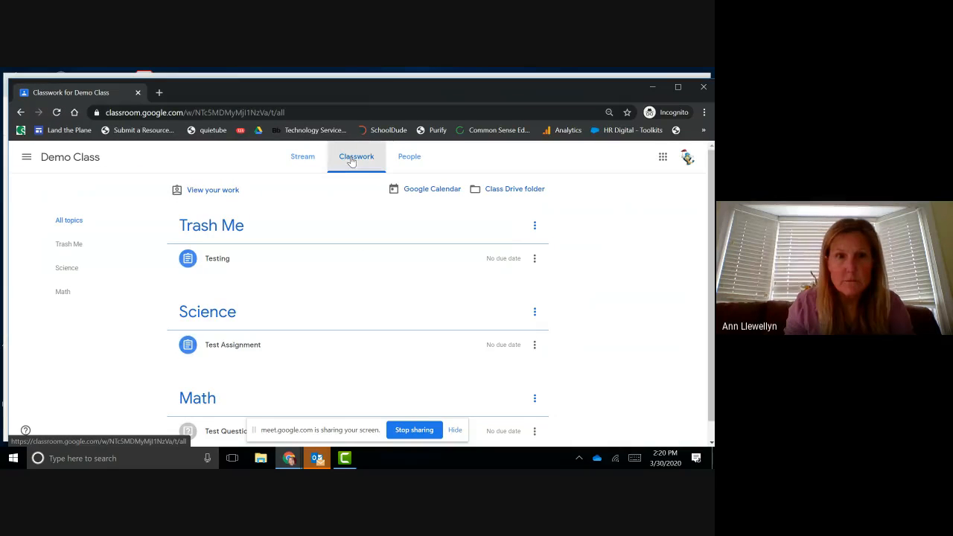
pyautogui.click(221, 262)
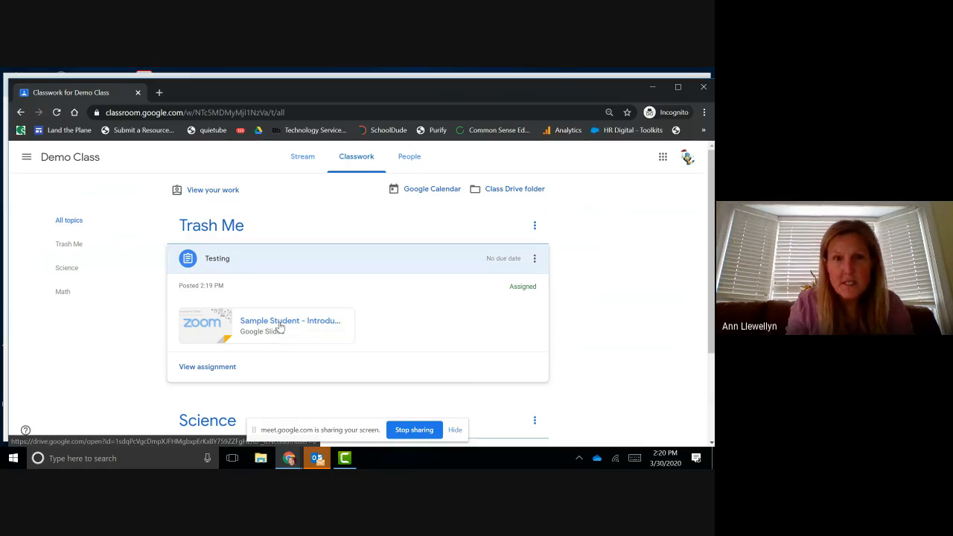
pyautogui.click(282, 326)
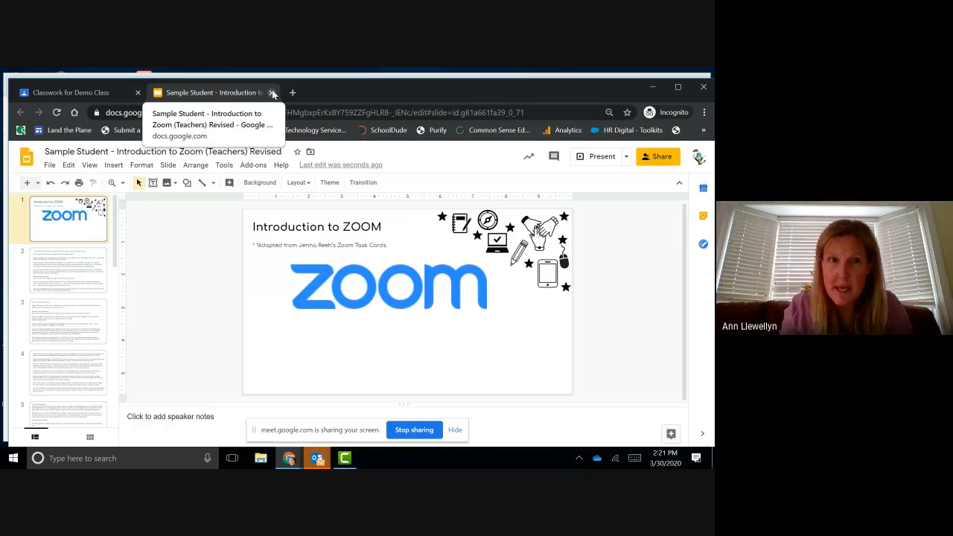
# Step: Go from the student's slides back to the teacher's Demo Class Classwork window
pyautogui.click(299, 460)
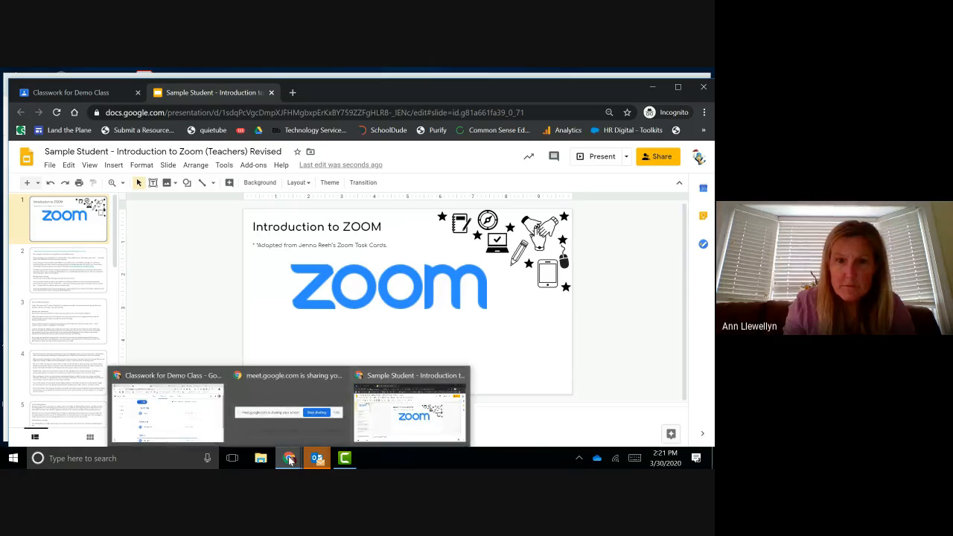
pyautogui.click(189, 406)
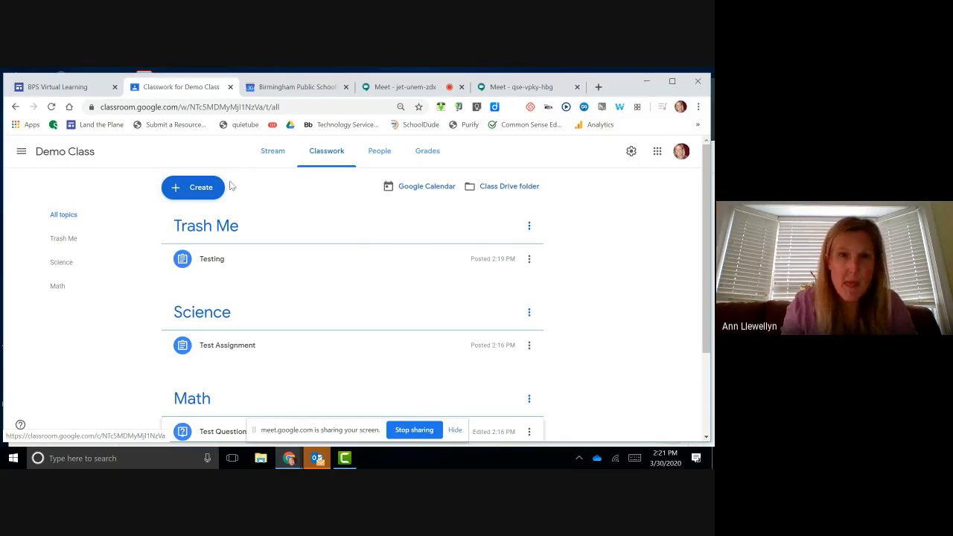
# Step: Reuse the 'Test Team Activity | Woot Math Poll' post from the 2019 class in Demo Class
pyautogui.click(199, 190)
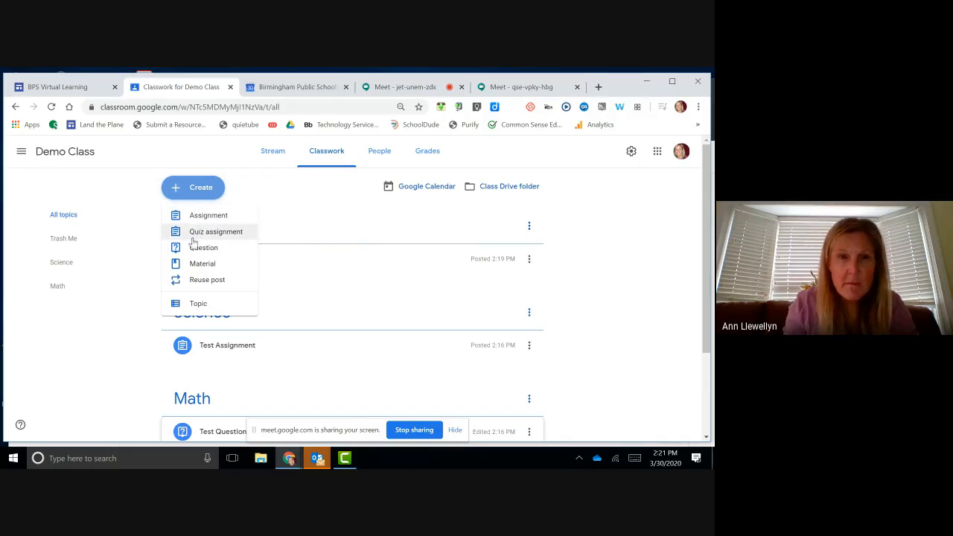
pyautogui.click(239, 279)
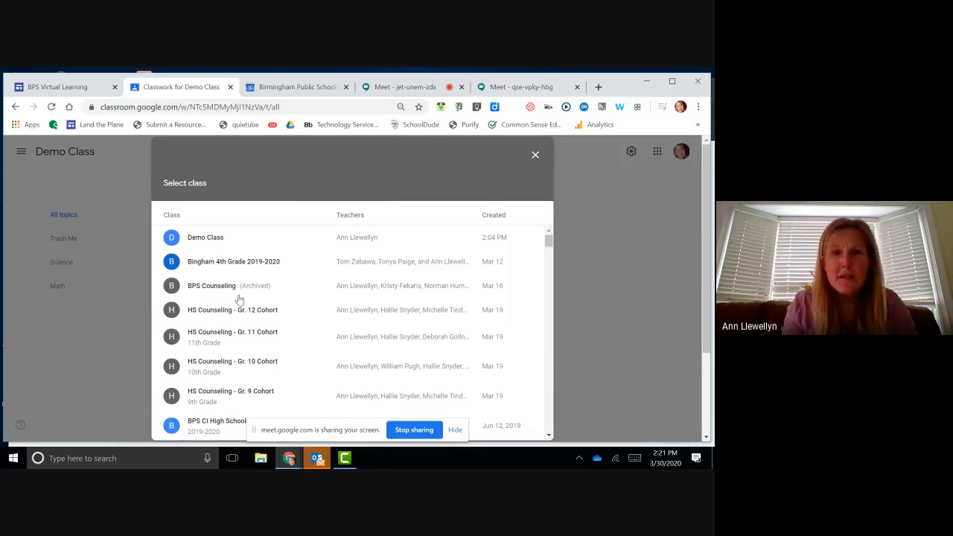
pyautogui.scroll(-5, 239, 302)
pyautogui.scroll(-5, 239, 301)
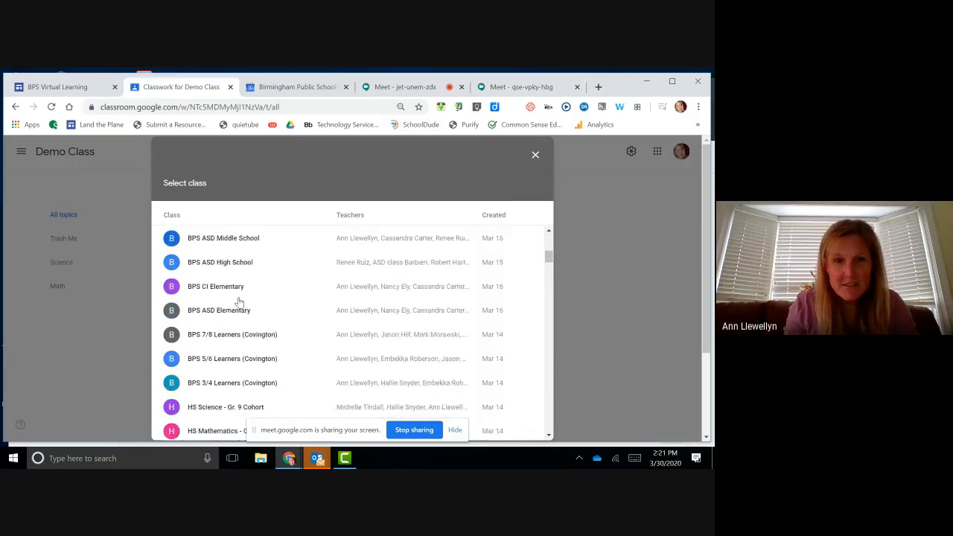
pyautogui.scroll(-5, 239, 302)
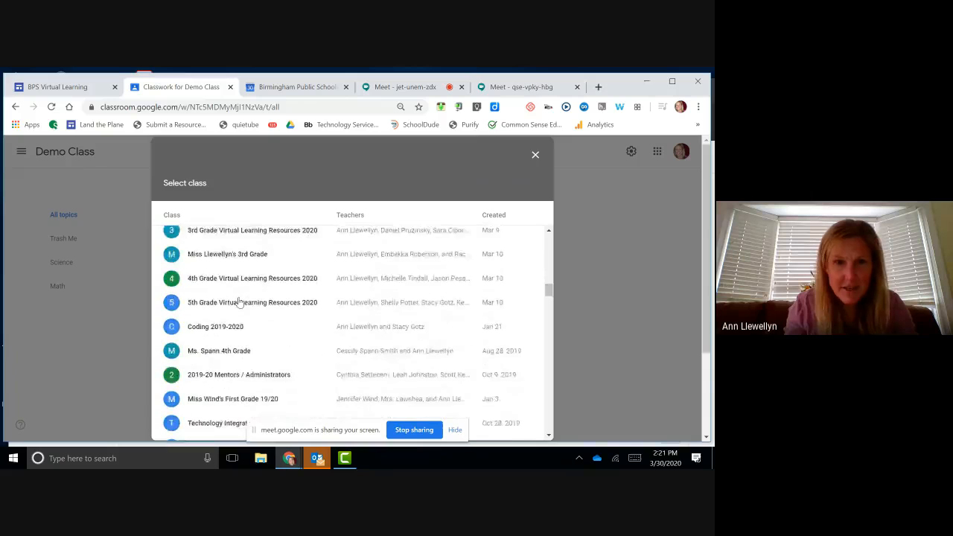
pyautogui.scroll(-5, 239, 302)
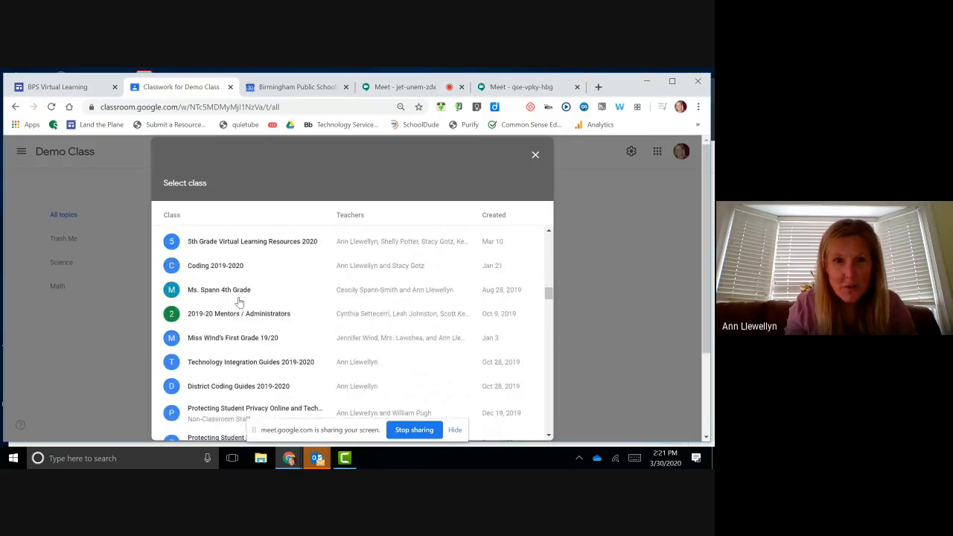
pyautogui.scroll(-5, 240, 302)
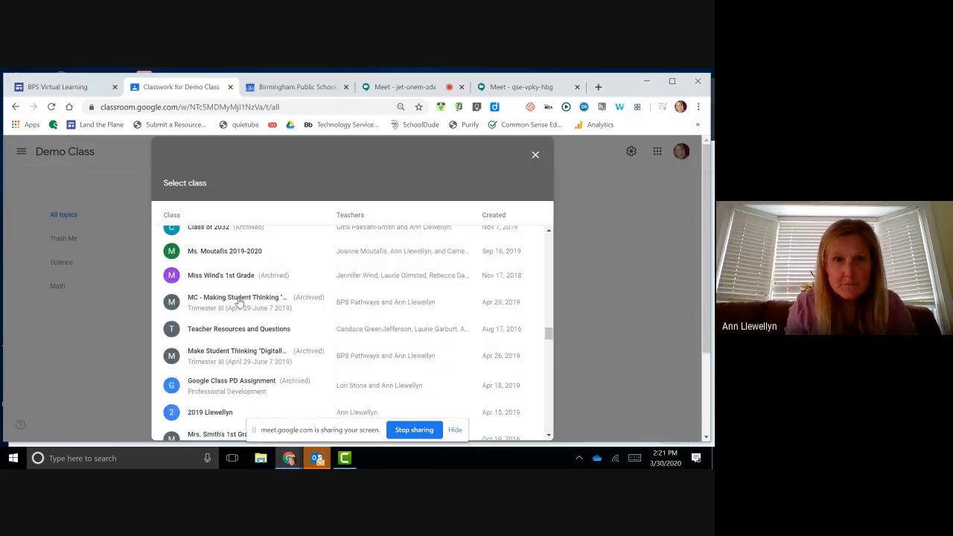
pyautogui.scroll(-1, 239, 302)
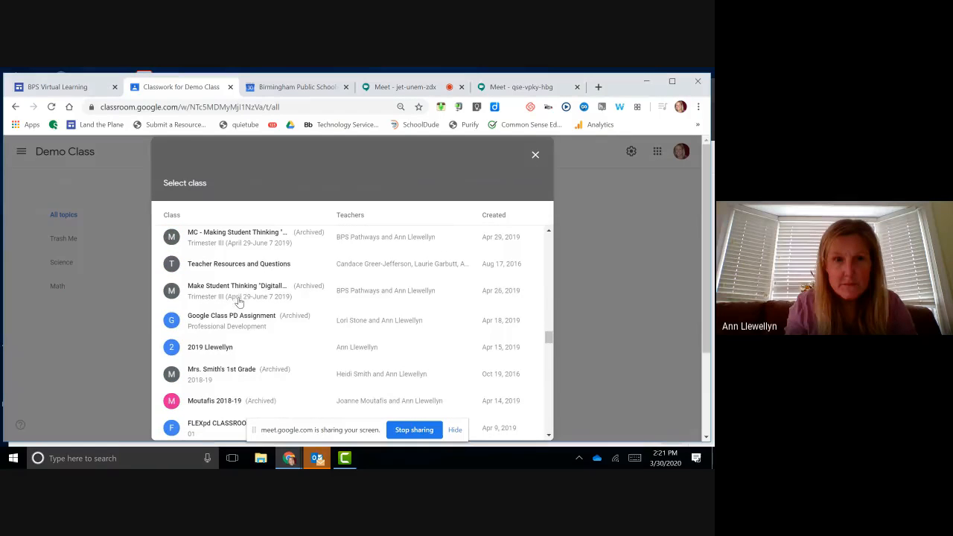
pyautogui.click(215, 353)
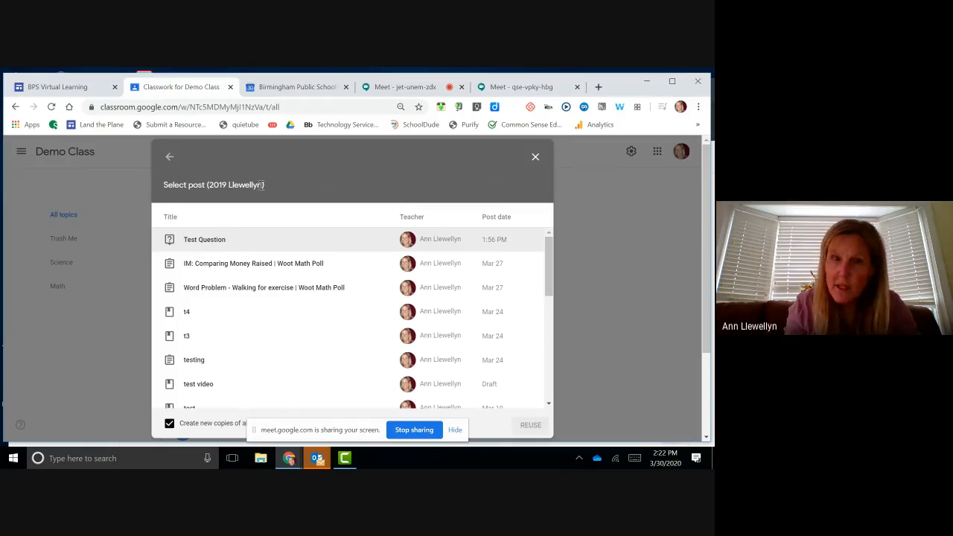
pyautogui.scroll(-5, 243, 284)
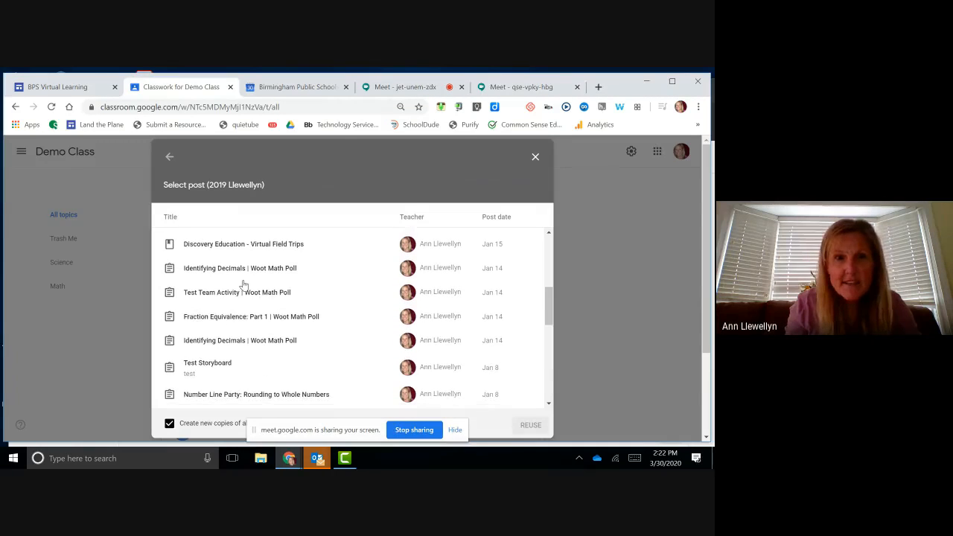
pyautogui.click(216, 294)
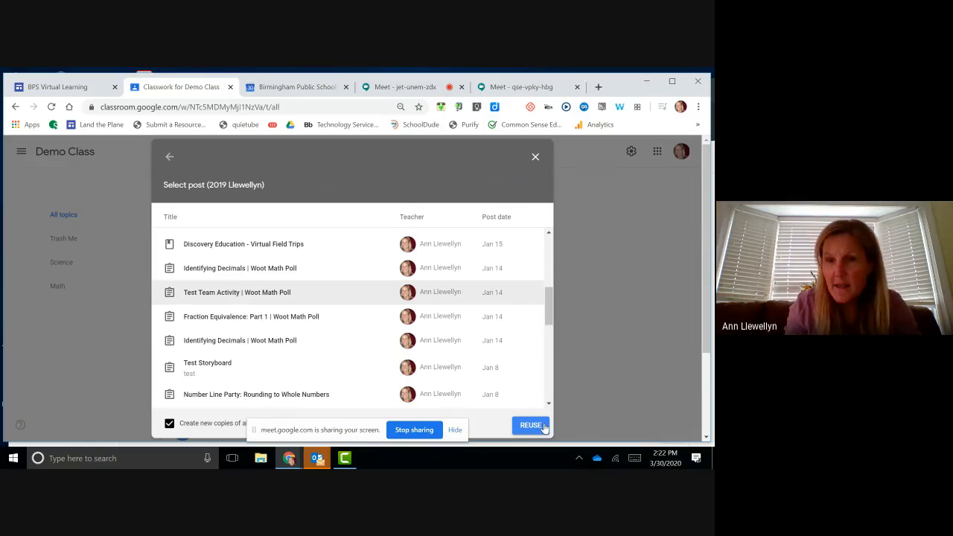
pyautogui.click(535, 426)
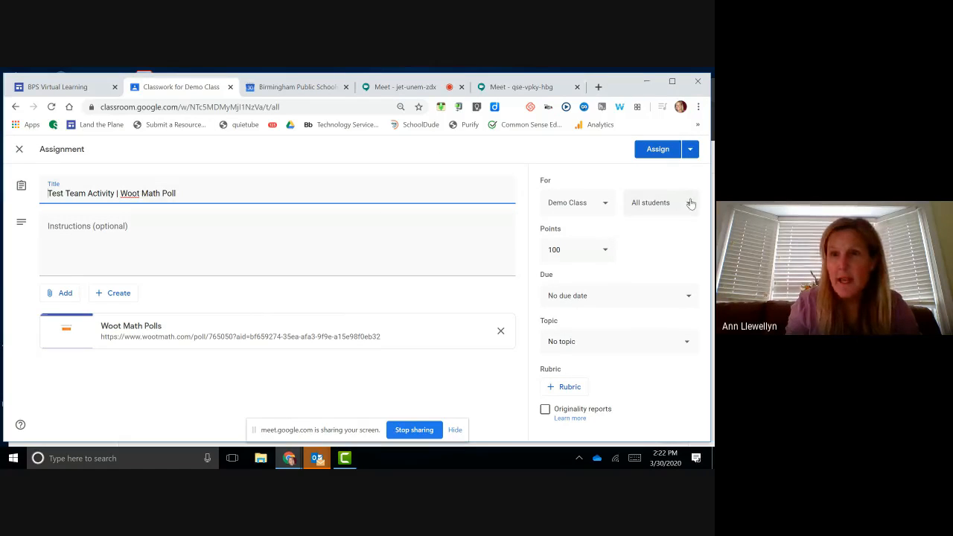
# Step: Leave the For class selection unchanged and close the reused poll post, keeping it as a draft
pyautogui.click(606, 206)
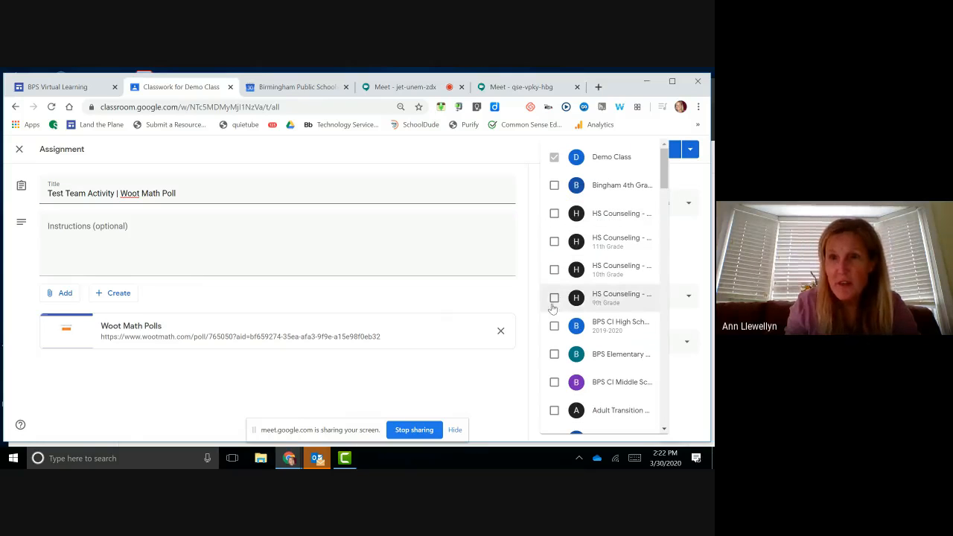
pyautogui.click(488, 374)
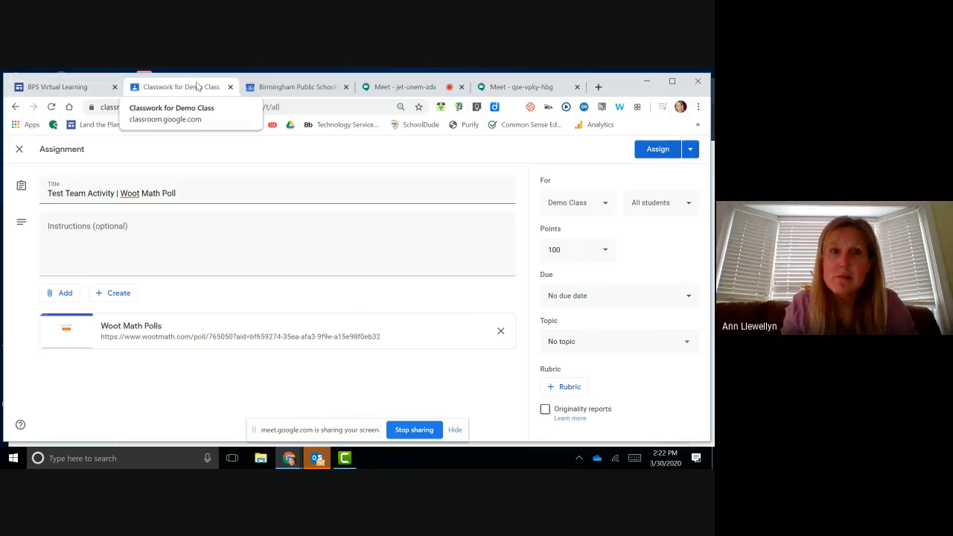
pyautogui.click(20, 150)
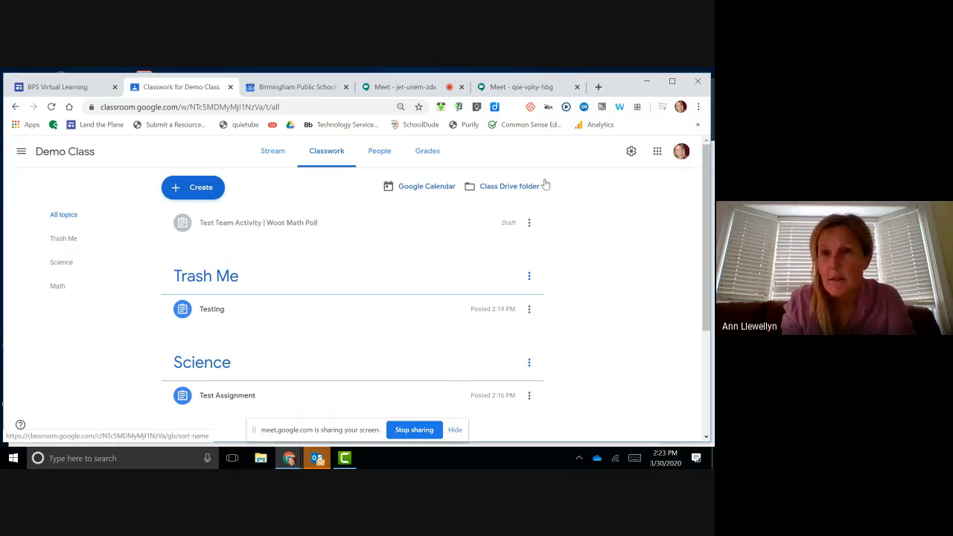
# Step: Open Demo Class settings and review stream posting, keeping it teachers-only
pyautogui.click(630, 153)
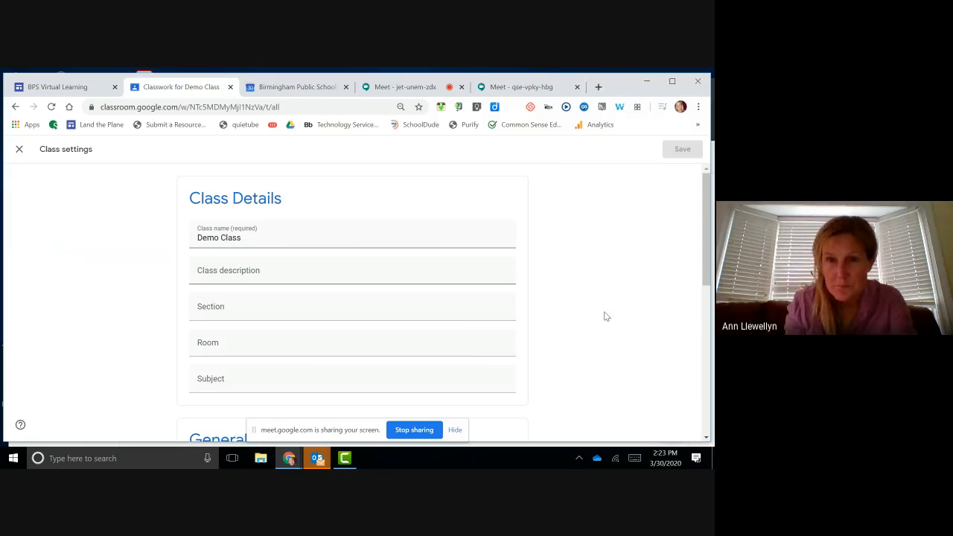
pyautogui.scroll(-10, 604, 313)
pyautogui.scroll(2, 604, 315)
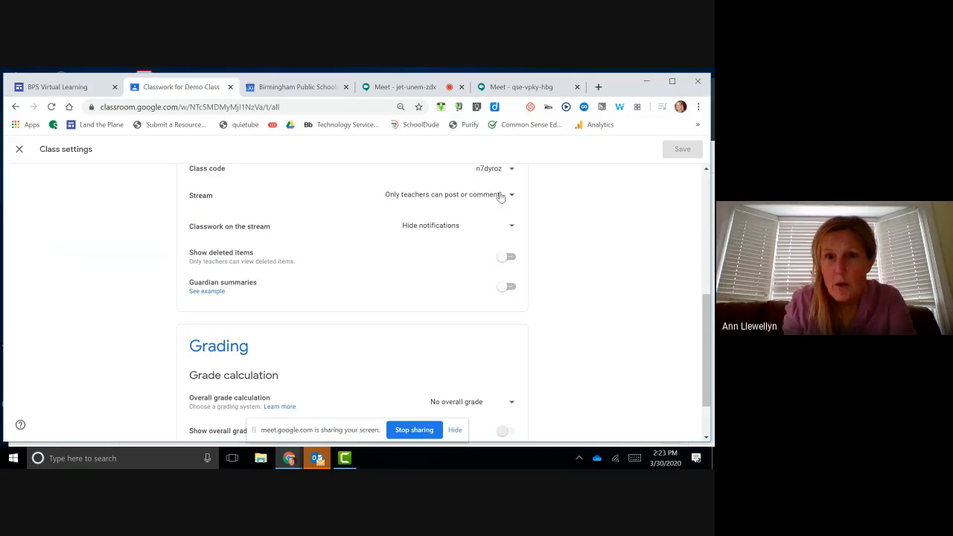
pyautogui.click(512, 197)
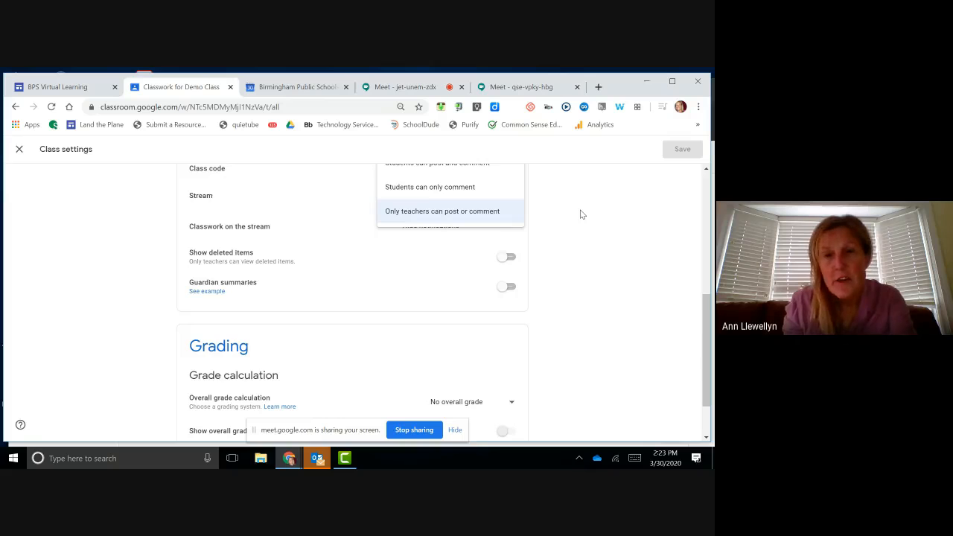
pyautogui.scroll(2, 581, 214)
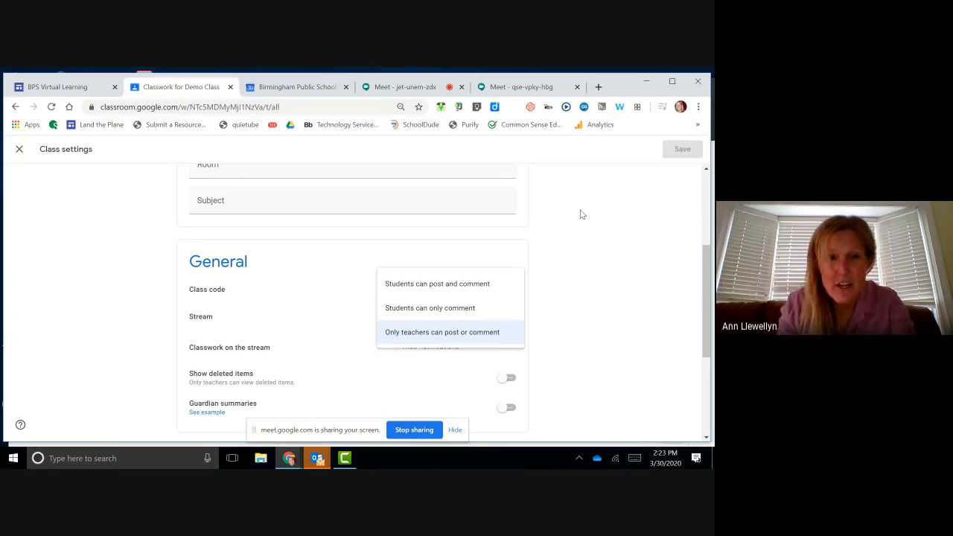
pyautogui.click(589, 247)
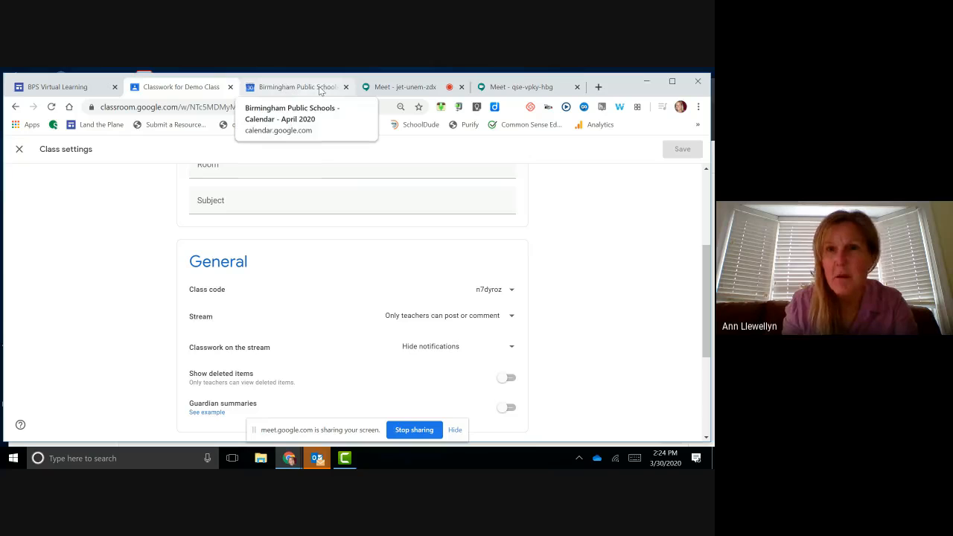
# Step: Close class settings and switch to the Demo Class Stream page
pyautogui.scroll(3, 108, 242)
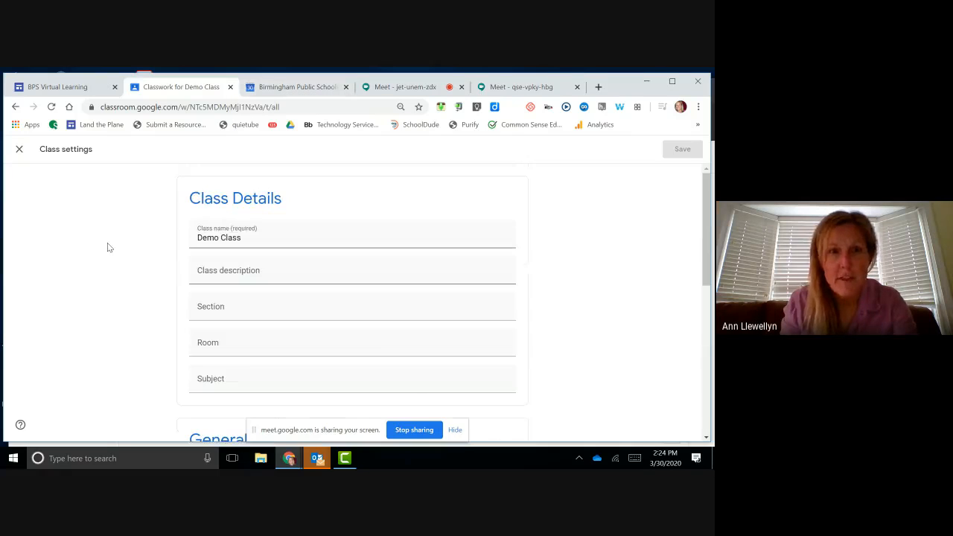
pyautogui.click(18, 151)
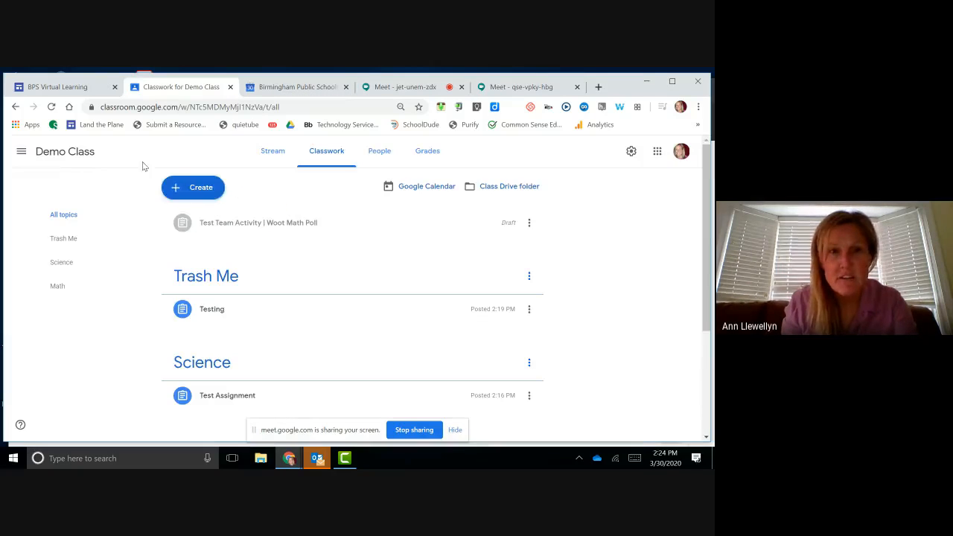
pyautogui.click(269, 161)
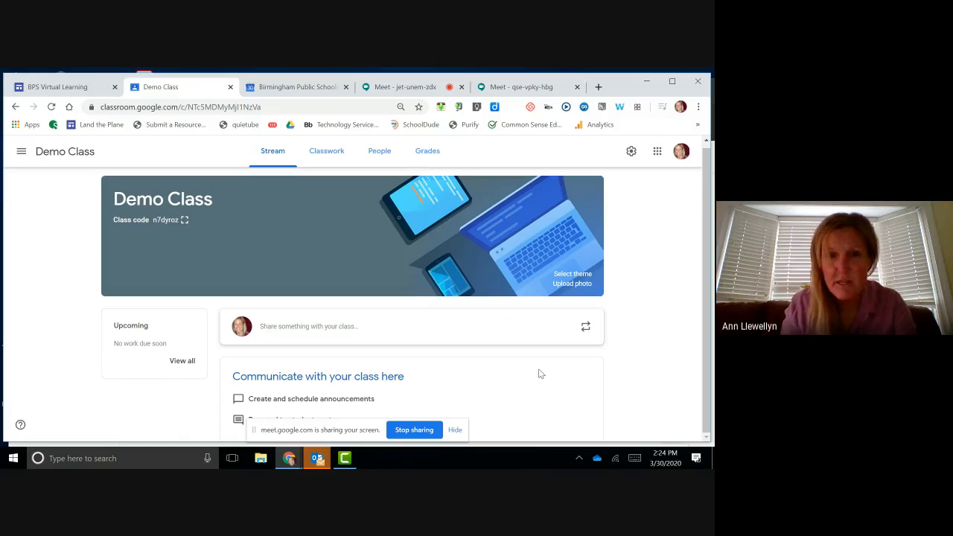
# Step: Go back to Demo Class's Classwork list, look through its topics, and open the navigation drawer
pyautogui.click(328, 153)
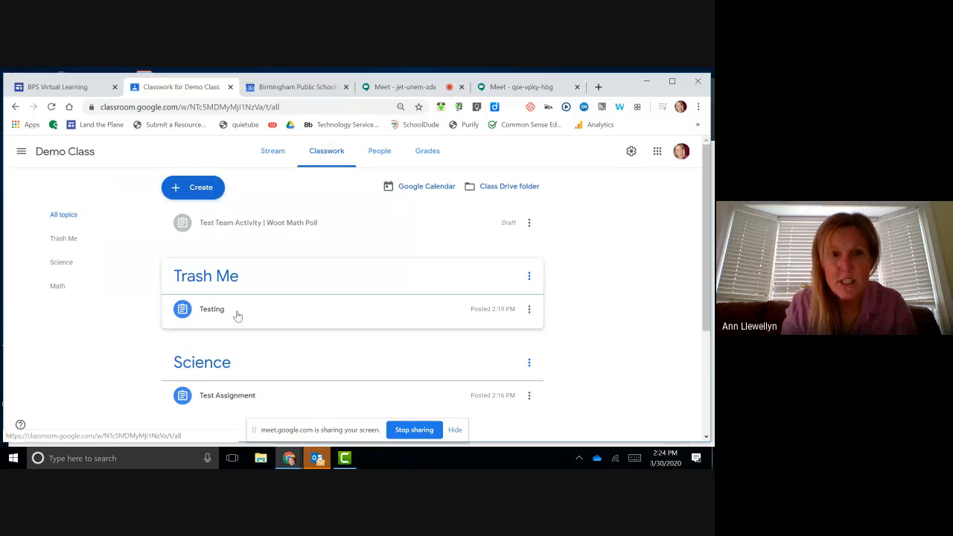
pyautogui.scroll(-3, 624, 330)
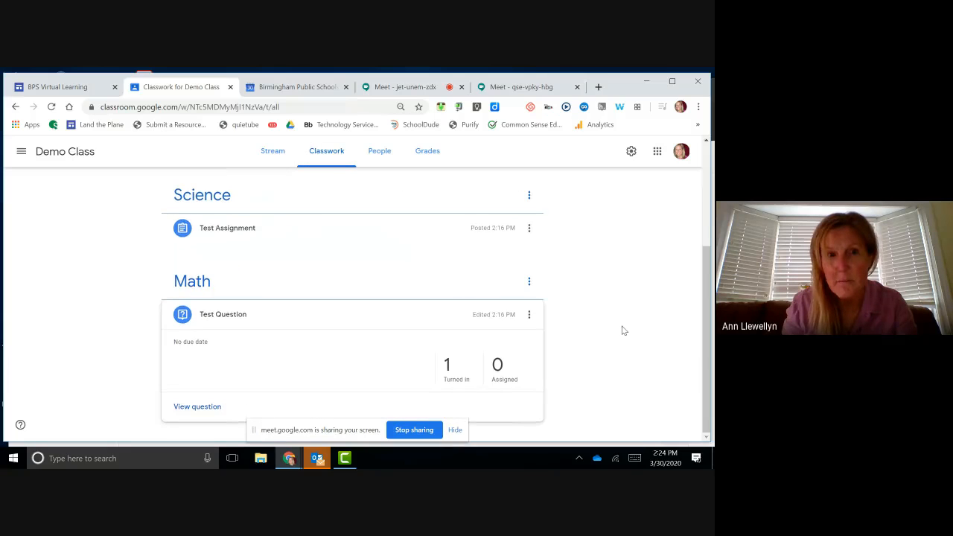
pyautogui.scroll(3, 624, 330)
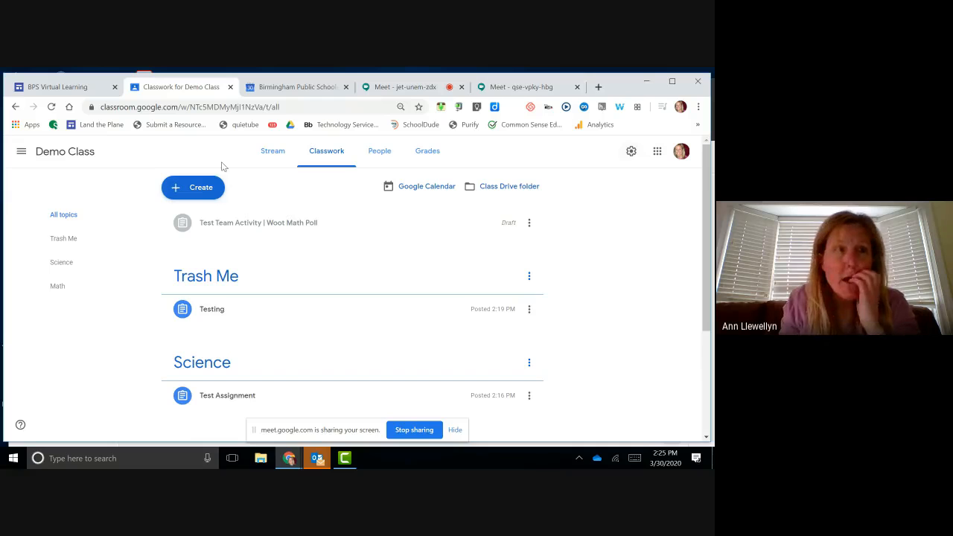
pyautogui.click(21, 155)
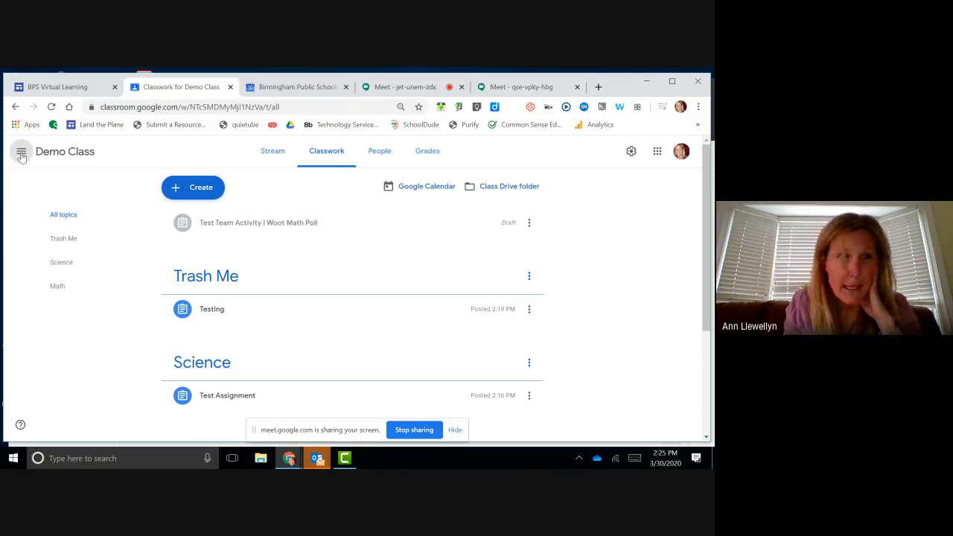
pyautogui.click(22, 154)
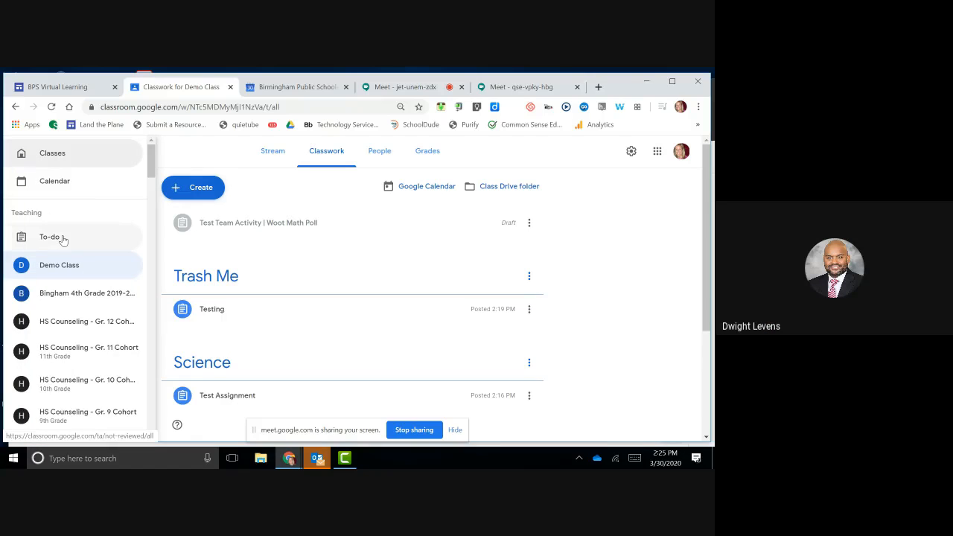
# Step: Go to the Classes page and open Classroom account Settings from the navigation drawer
pyautogui.click(57, 156)
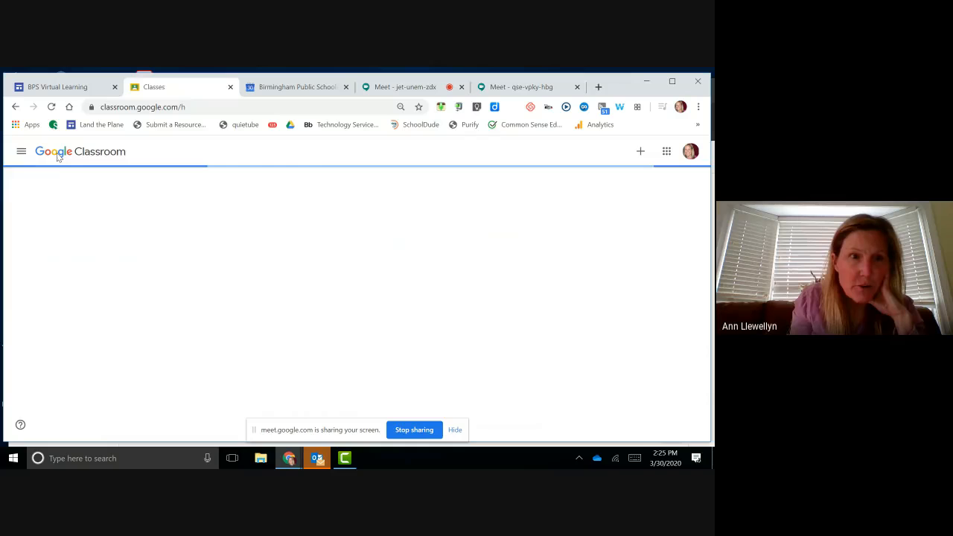
pyautogui.click(21, 151)
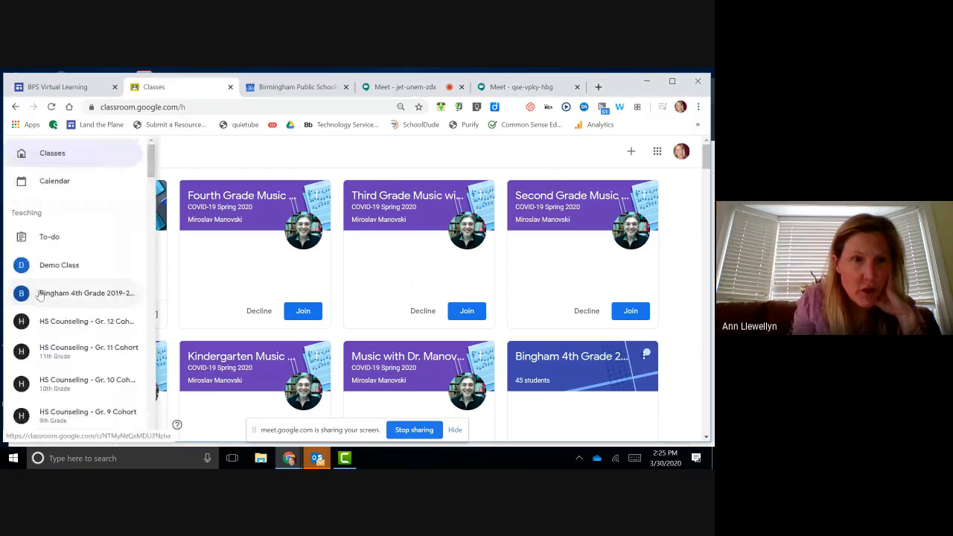
pyautogui.scroll(-5, 41, 295)
pyautogui.scroll(-10, 40, 295)
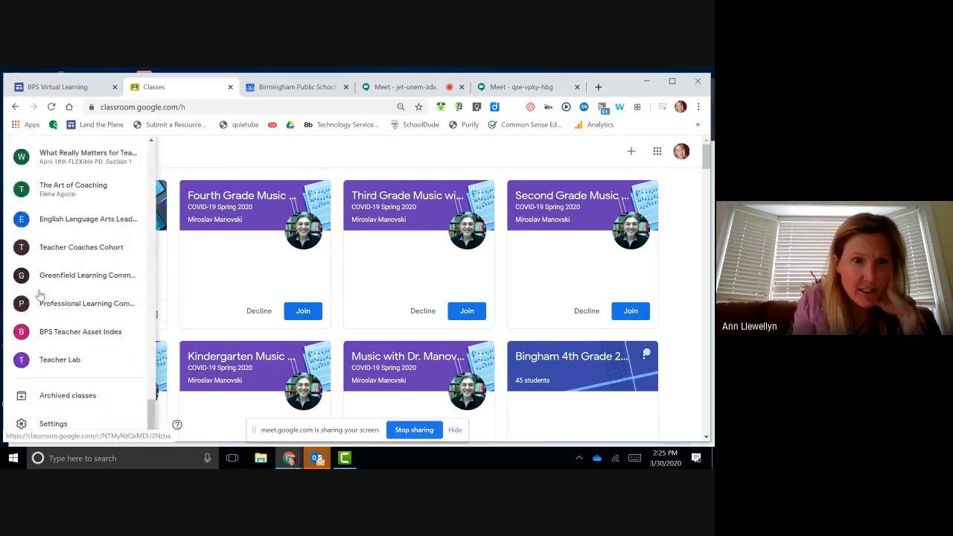
pyautogui.click(56, 424)
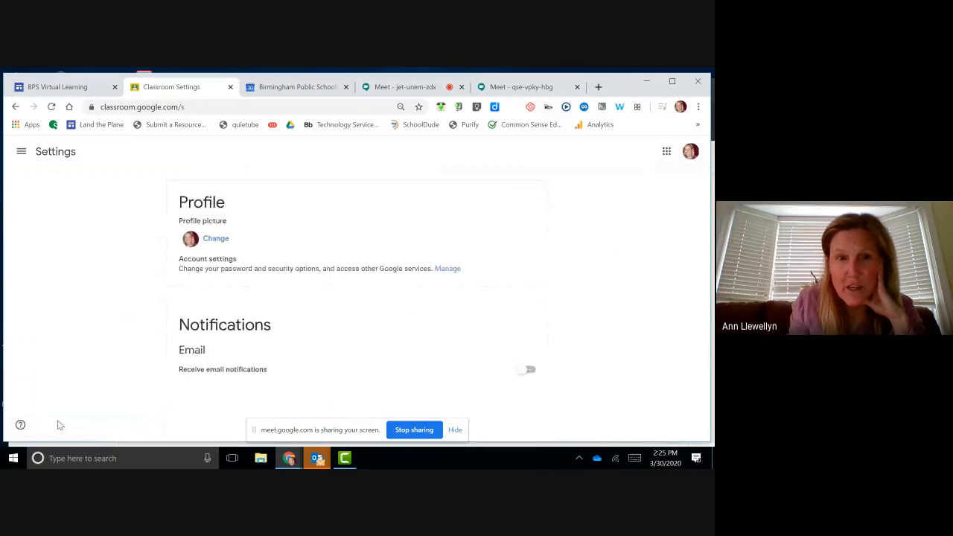
# Step: Switch on email notifications and notifications for late submissions of student work
pyautogui.click(524, 371)
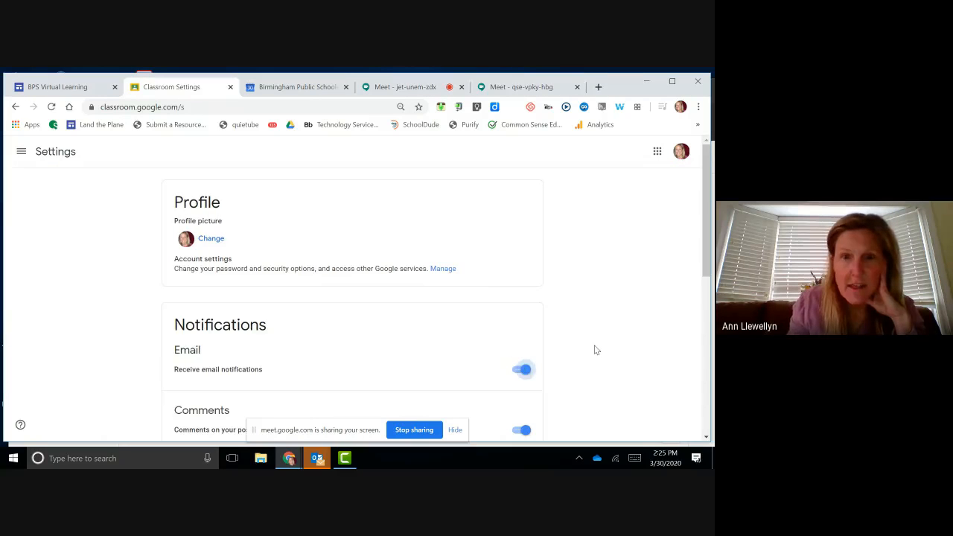
pyautogui.scroll(-5, 596, 350)
pyautogui.scroll(2, 595, 350)
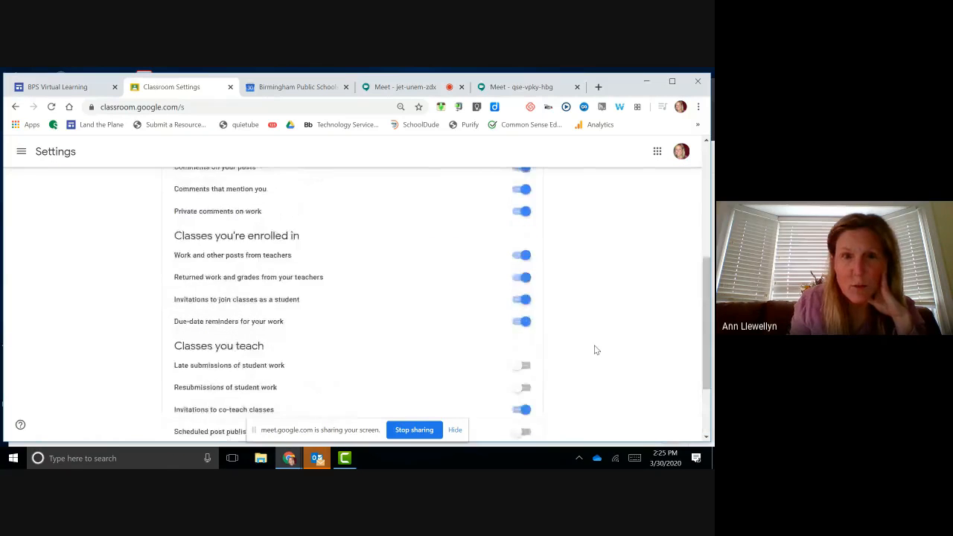
pyautogui.scroll(3, 596, 350)
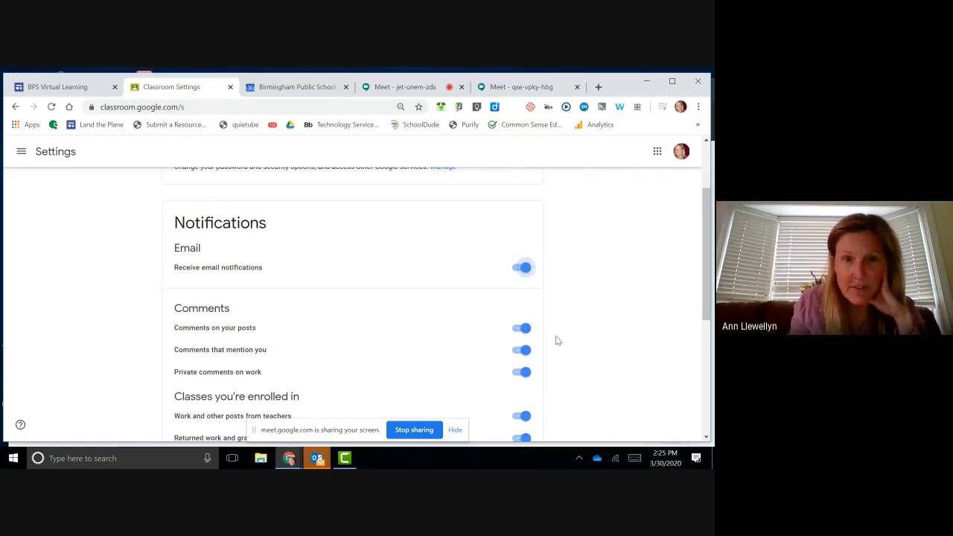
pyautogui.scroll(-3, 576, 340)
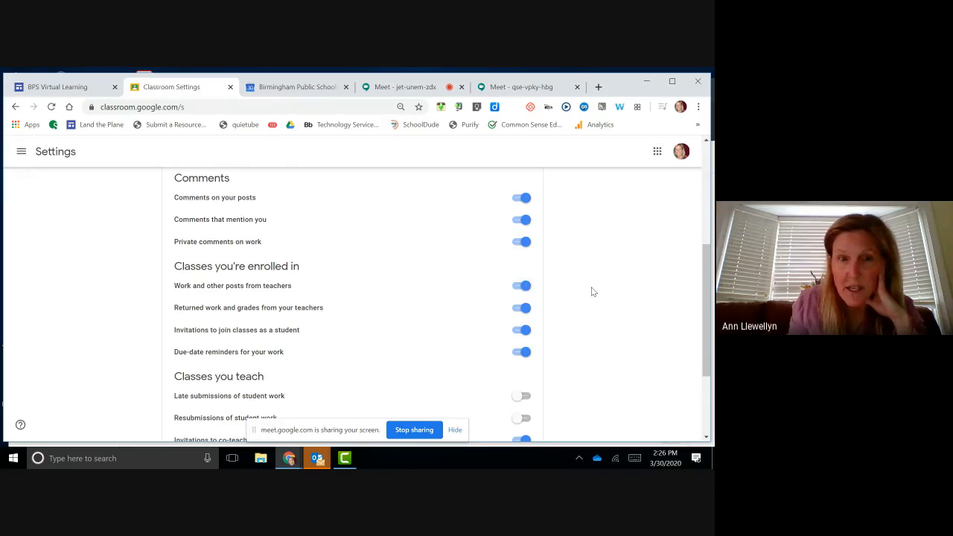
pyautogui.scroll(-3, 594, 292)
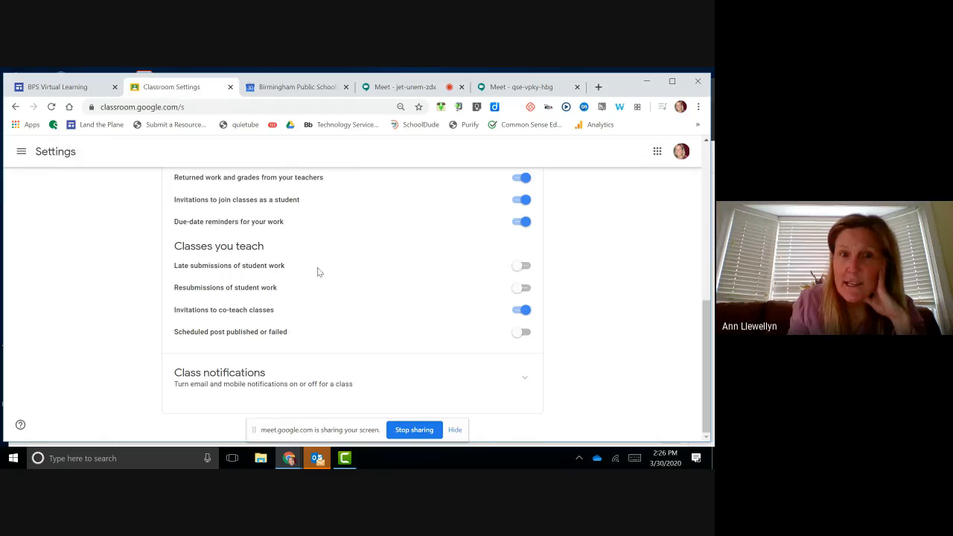
pyautogui.click(518, 268)
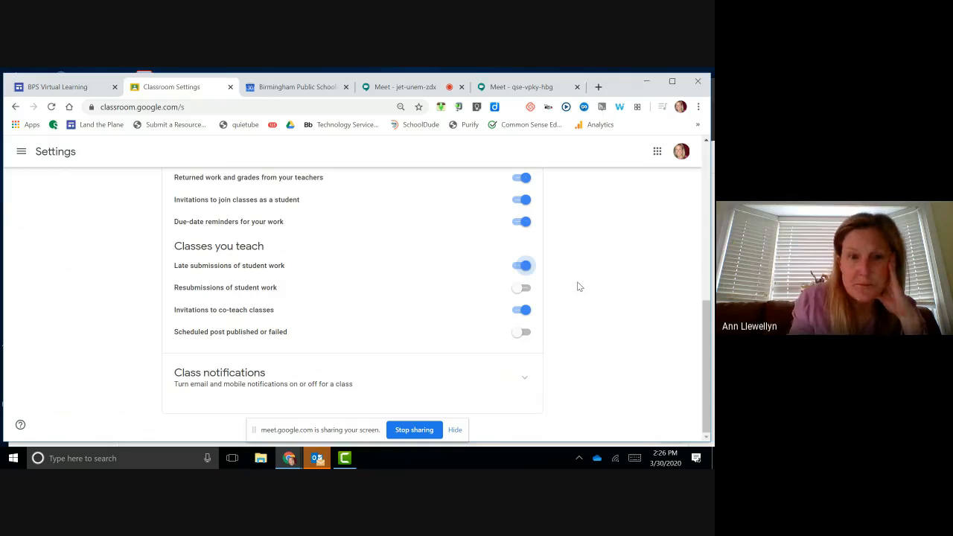
pyautogui.scroll(10, 580, 286)
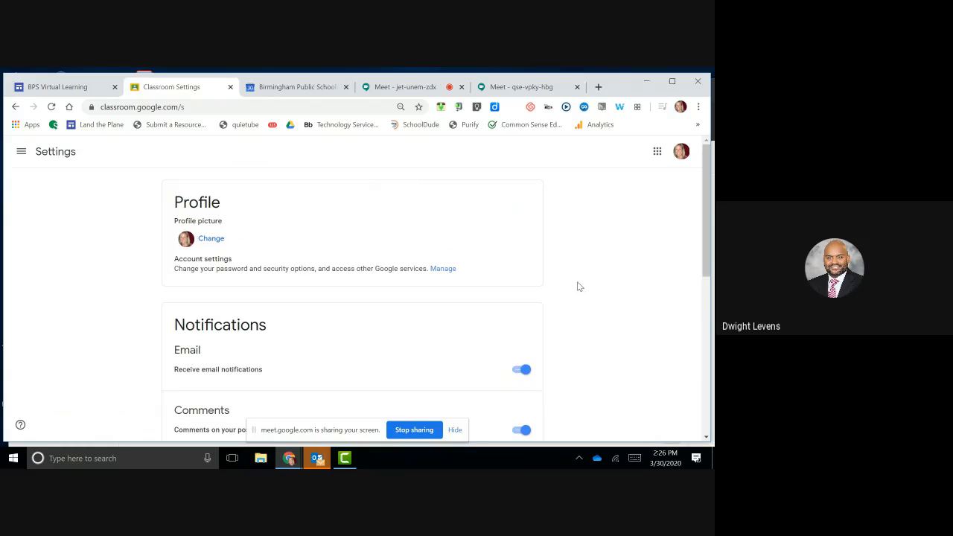
# Step: Open Demo Class from the navigation drawer and show its Classwork list
pyautogui.click(21, 152)
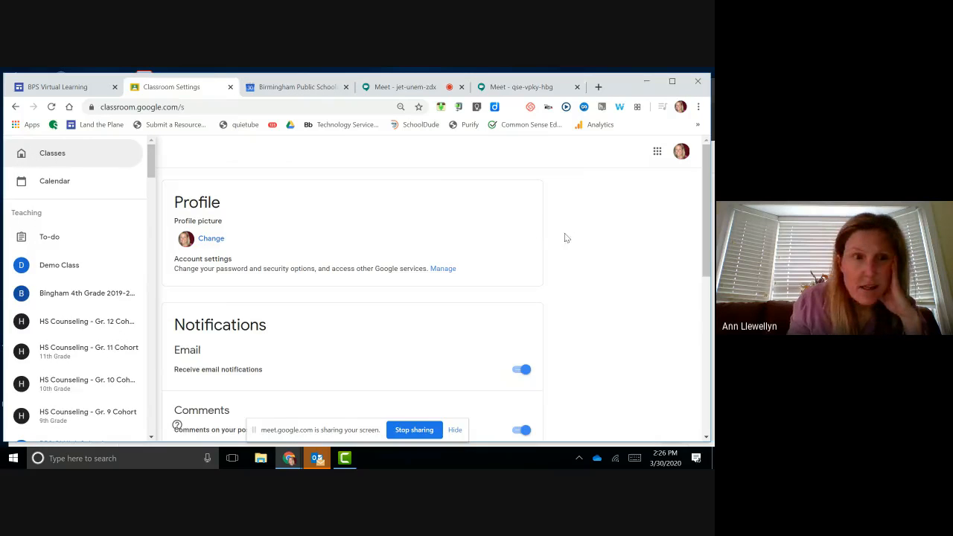
pyautogui.click(594, 241)
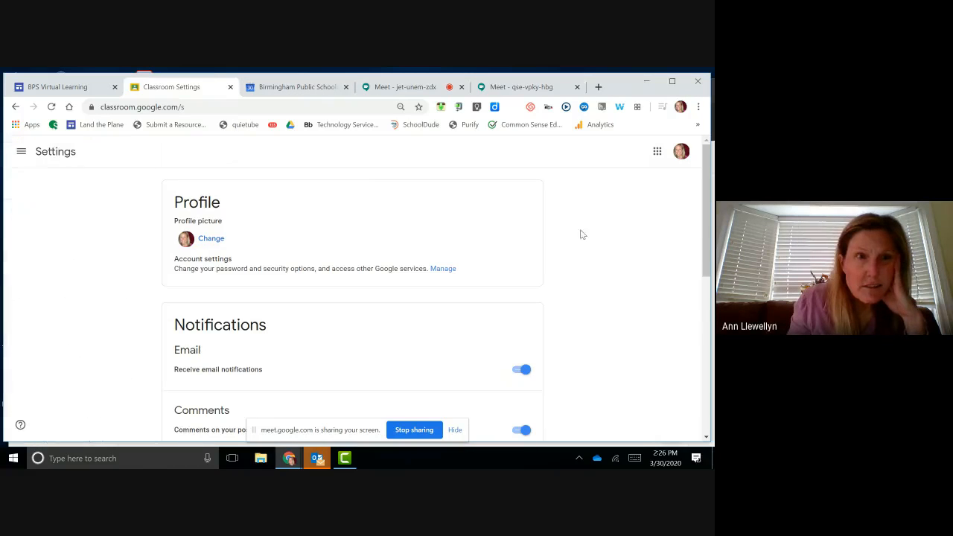
pyautogui.click(22, 151)
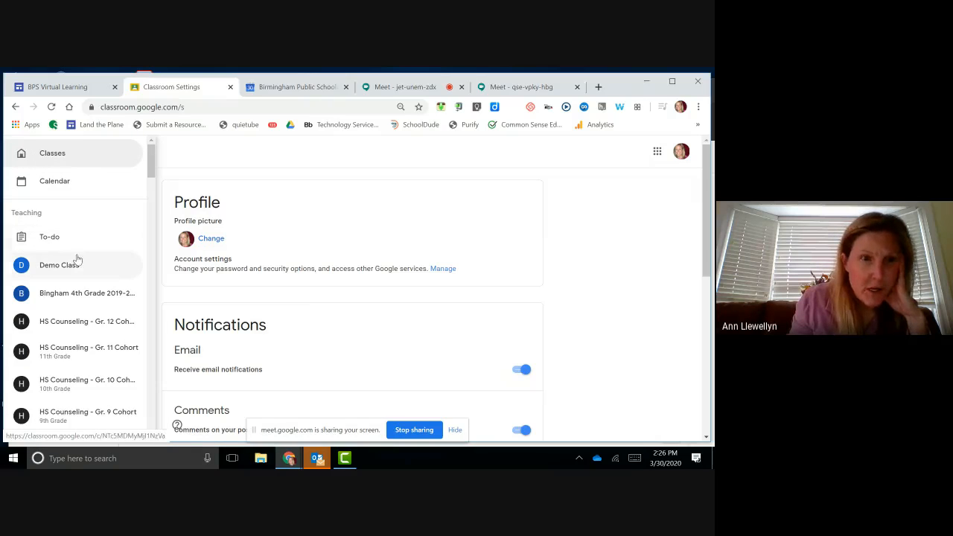
pyautogui.click(625, 248)
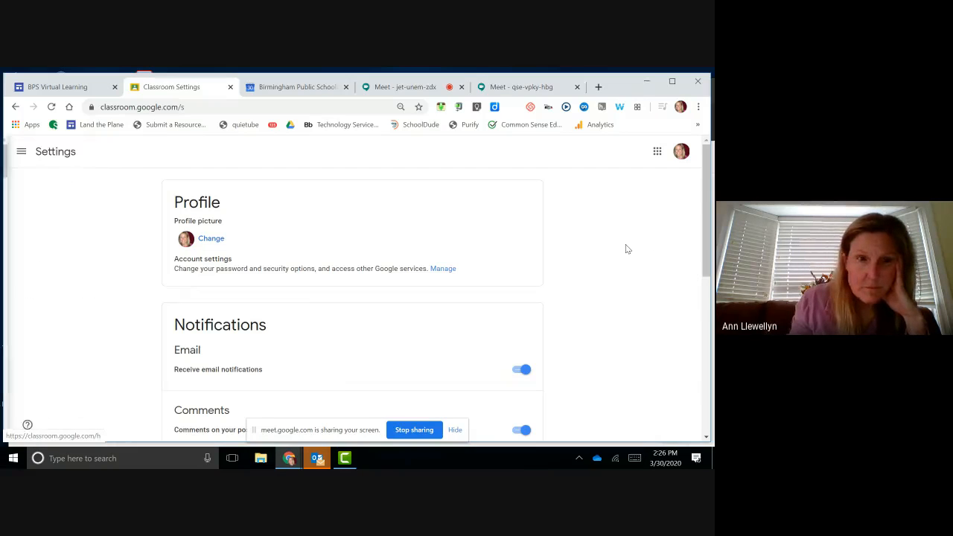
pyautogui.click(20, 154)
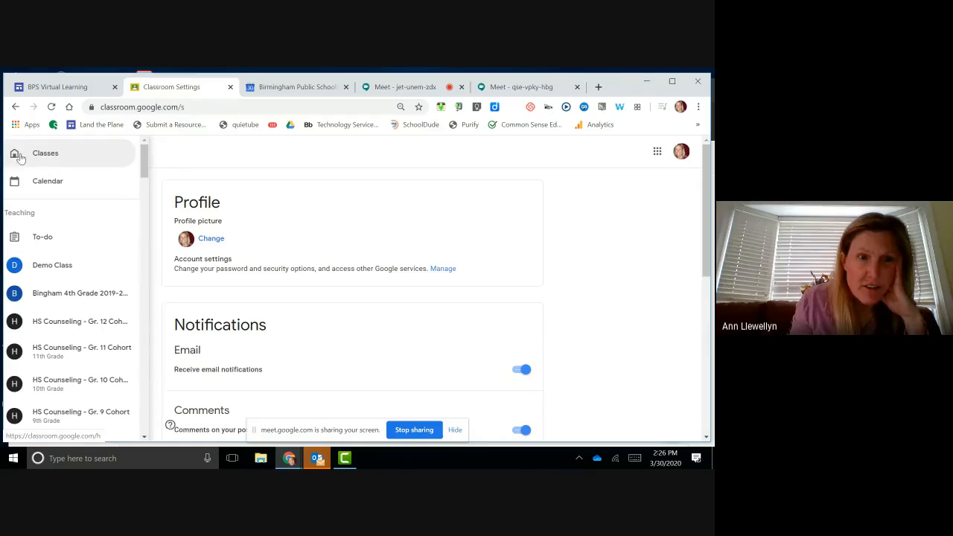
pyautogui.click(54, 267)
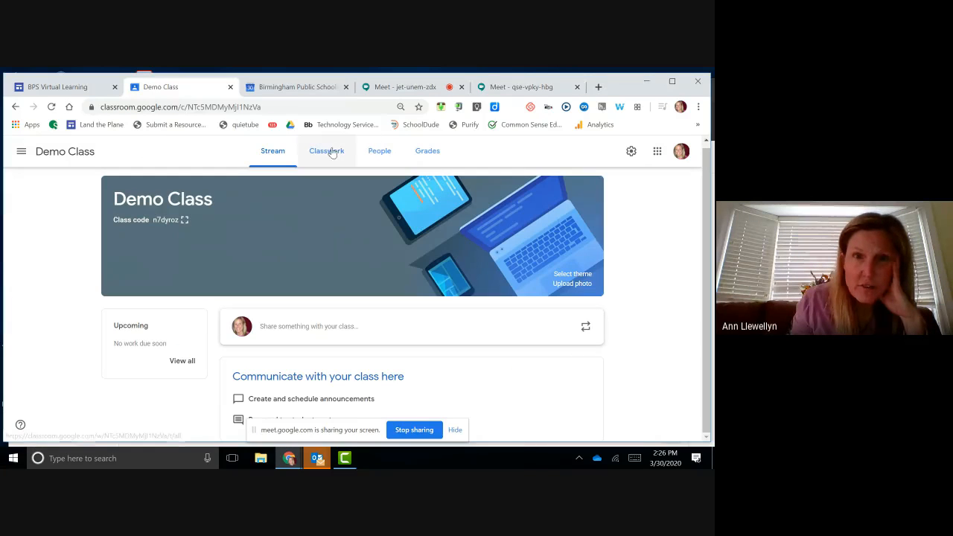
pyautogui.click(332, 152)
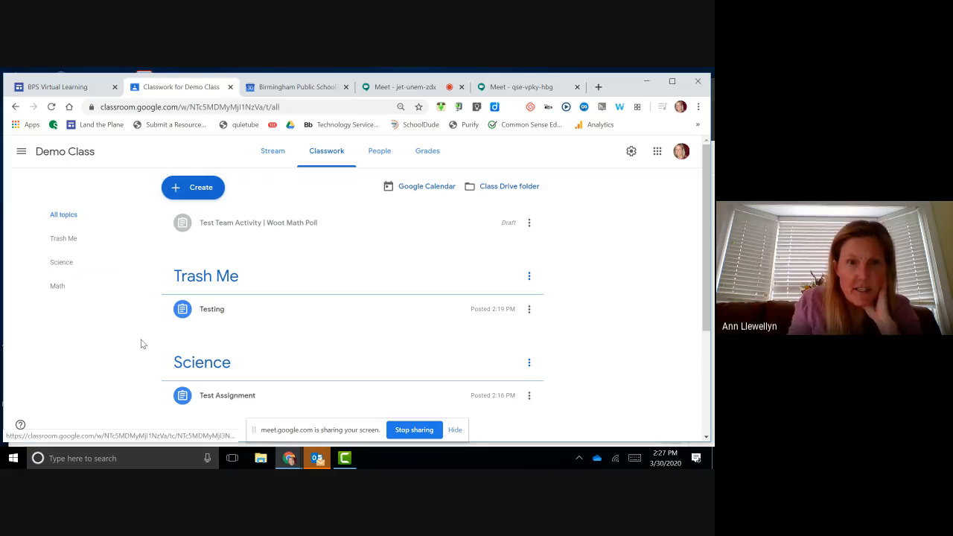
# Step: Expand the Science topic's Test Assignment and view its student work page
pyautogui.scroll(-2, 142, 343)
pyautogui.scroll(3, 142, 343)
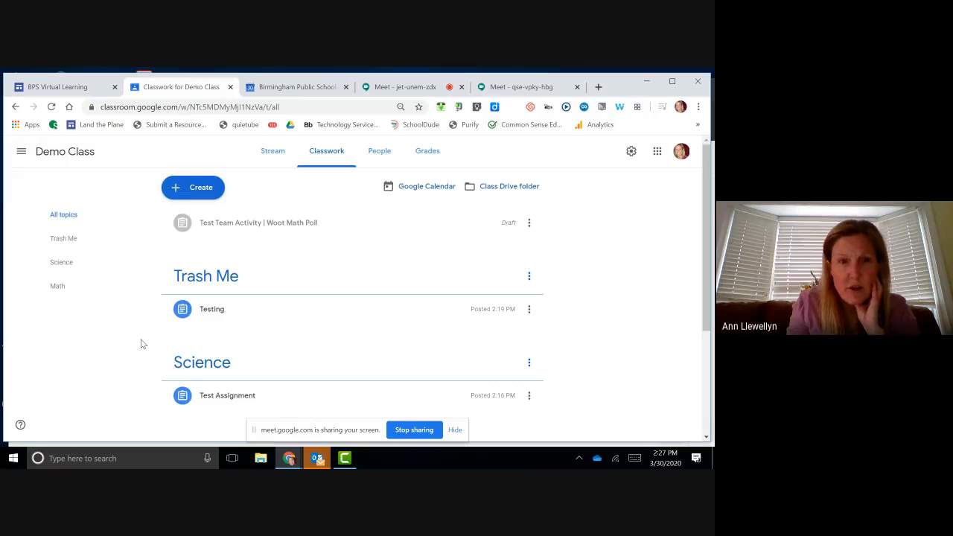
pyautogui.scroll(-2, 142, 343)
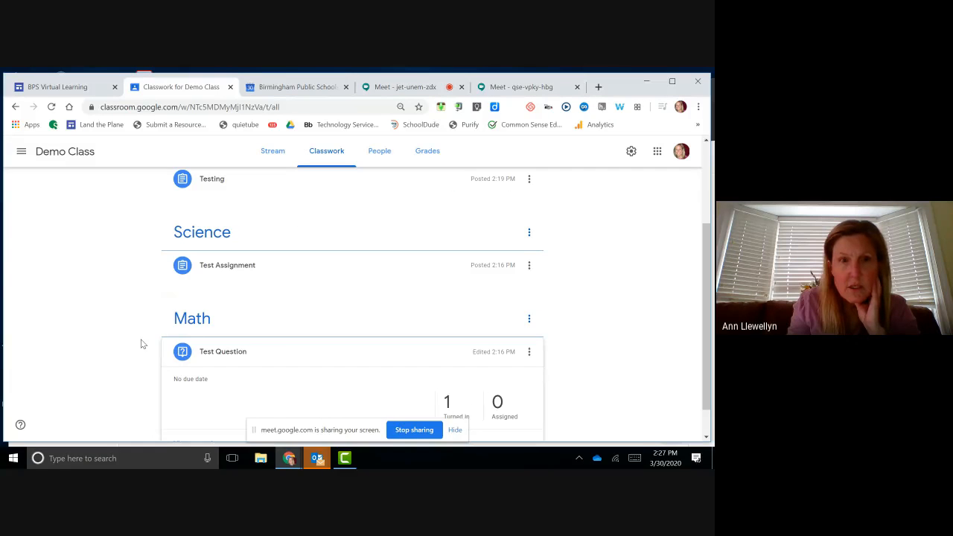
pyautogui.scroll(1, 142, 343)
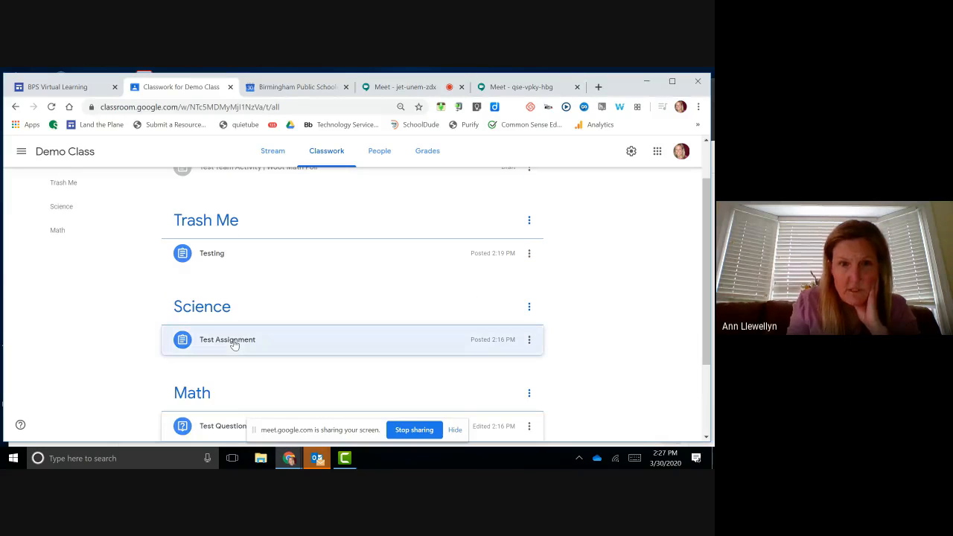
pyautogui.click(234, 344)
pyautogui.scroll(-2, 473, 330)
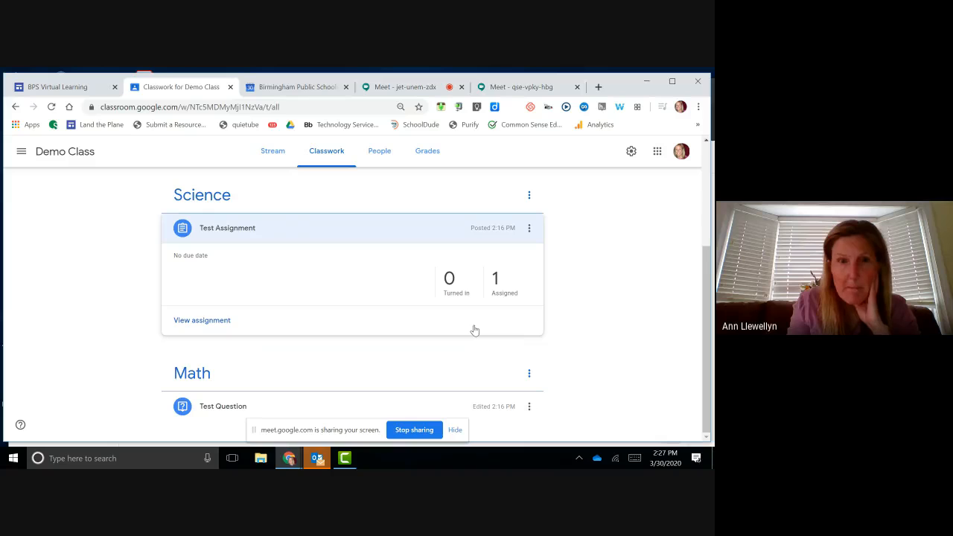
pyautogui.click(211, 325)
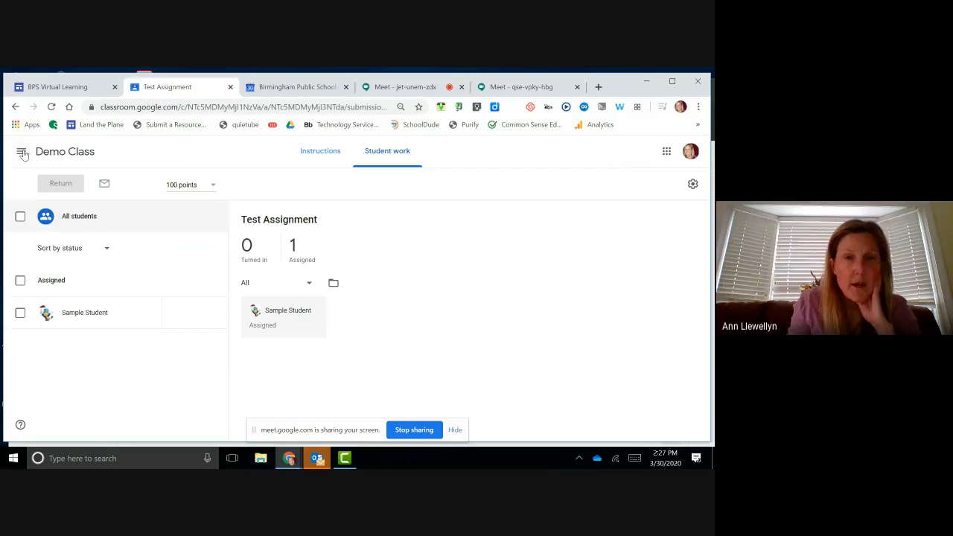
# Step: Return to Demo Class's Classwork page and open the Create menu
pyautogui.click(52, 152)
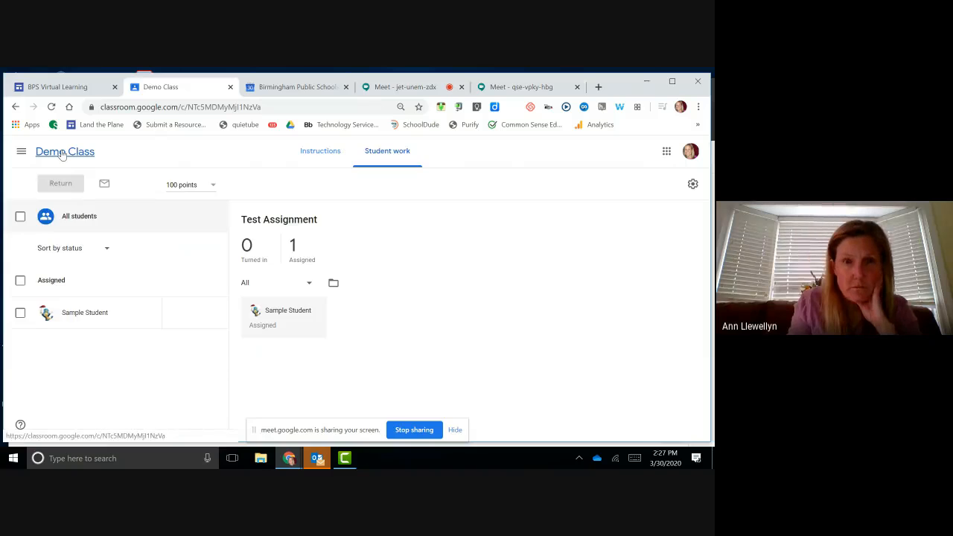
pyautogui.click(316, 155)
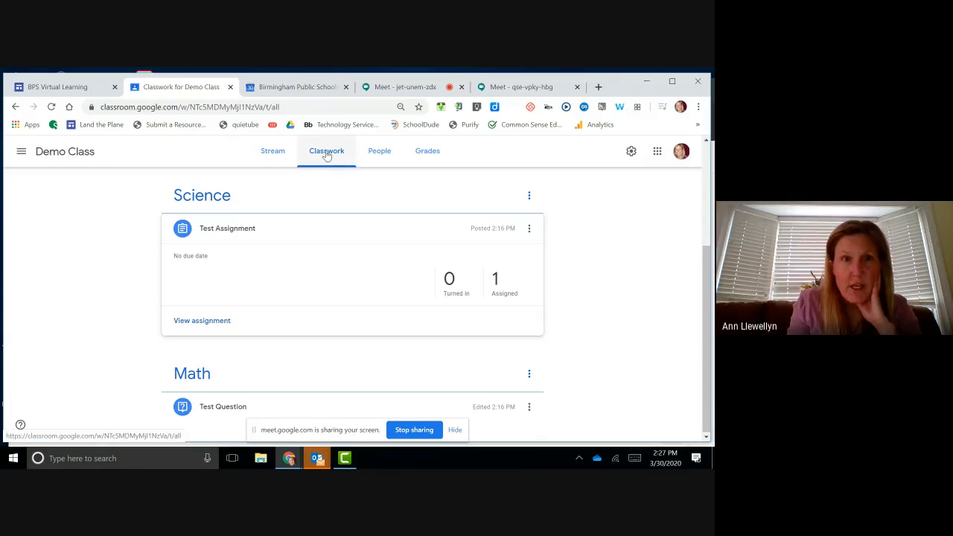
pyautogui.click(196, 188)
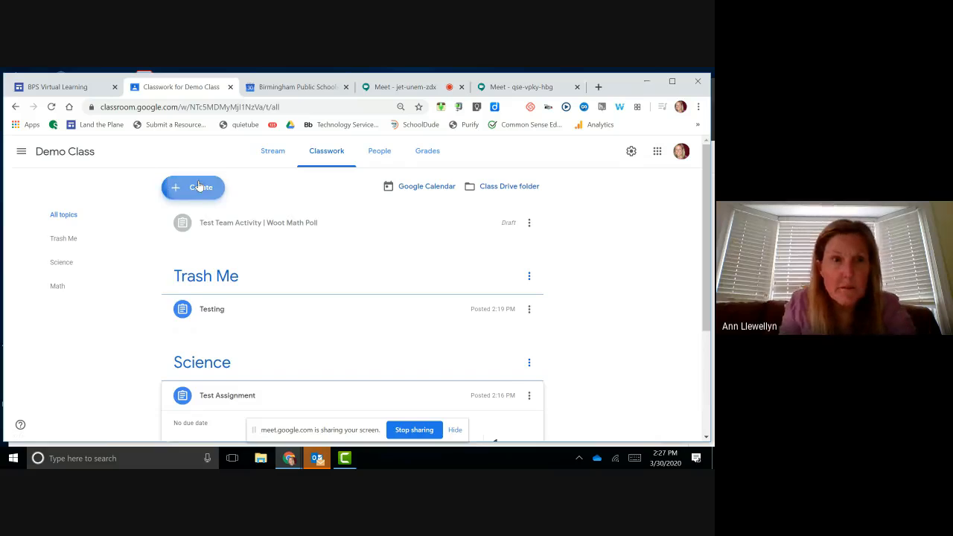
# Step: Create a new assignment with a newly made blank Google Docs attachment
pyautogui.click(201, 214)
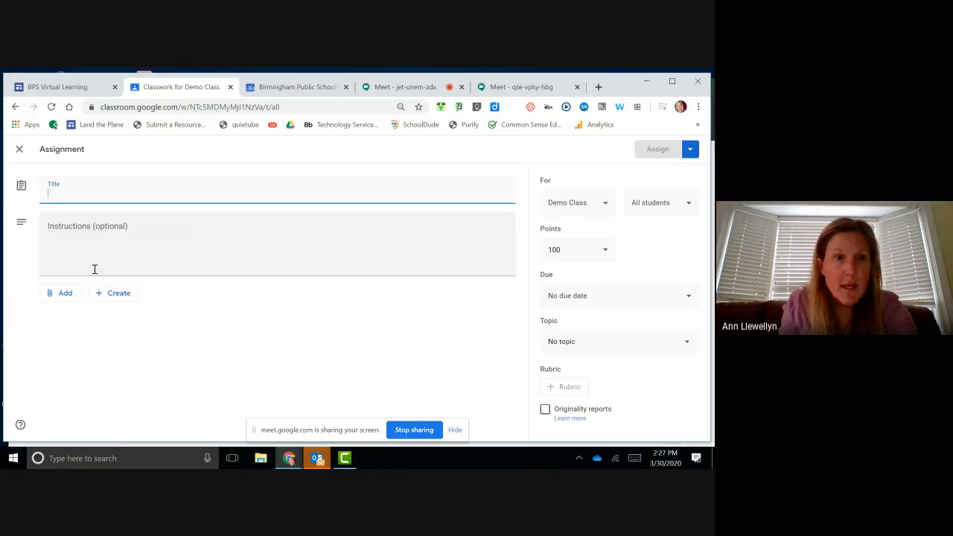
pyautogui.click(116, 298)
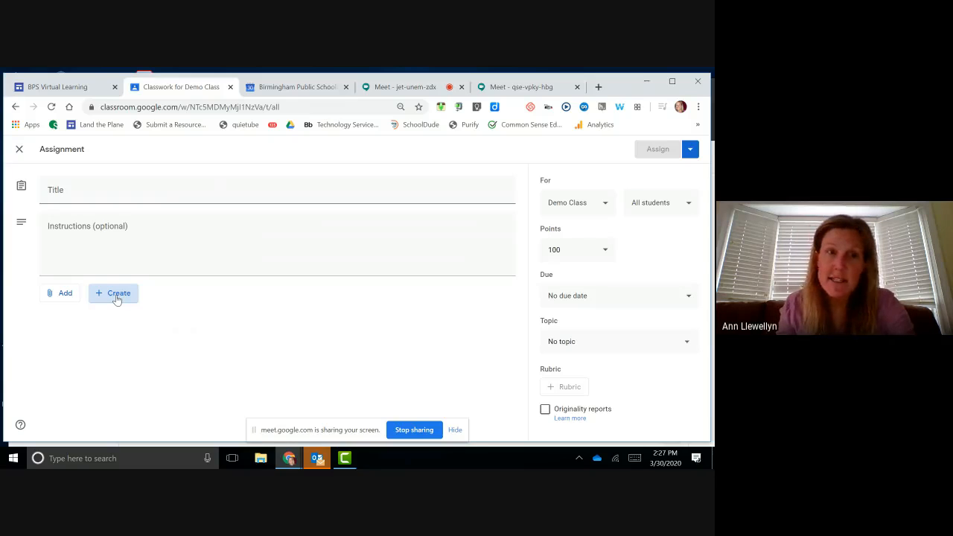
pyautogui.click(116, 298)
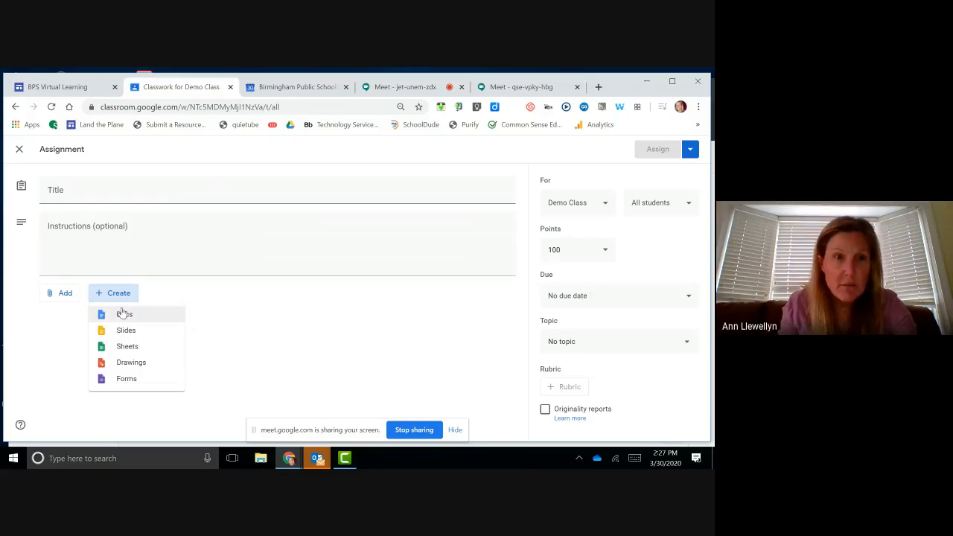
pyautogui.click(124, 315)
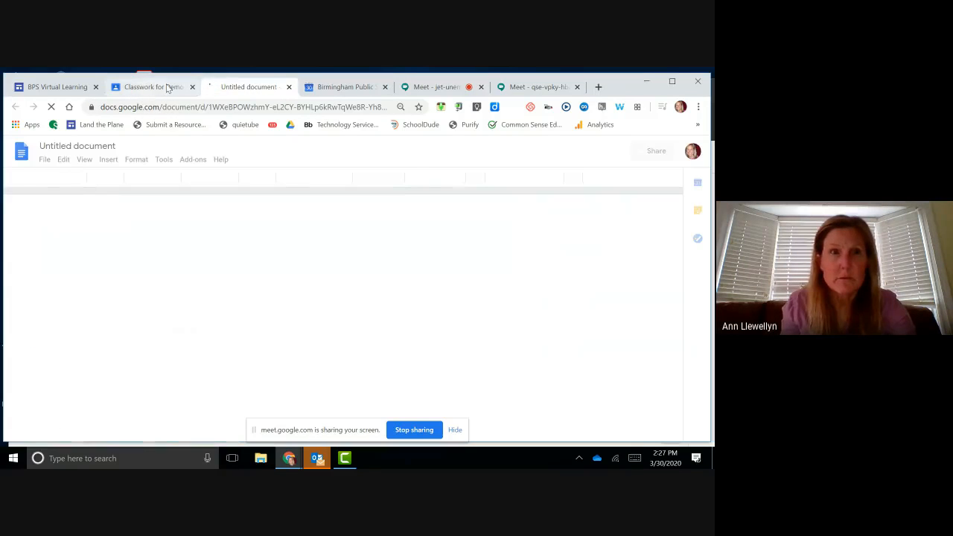
# Step: Retitle the Untitled document 'Personal Narrative' and go back to the Classroom assignment form
pyautogui.click(108, 145)
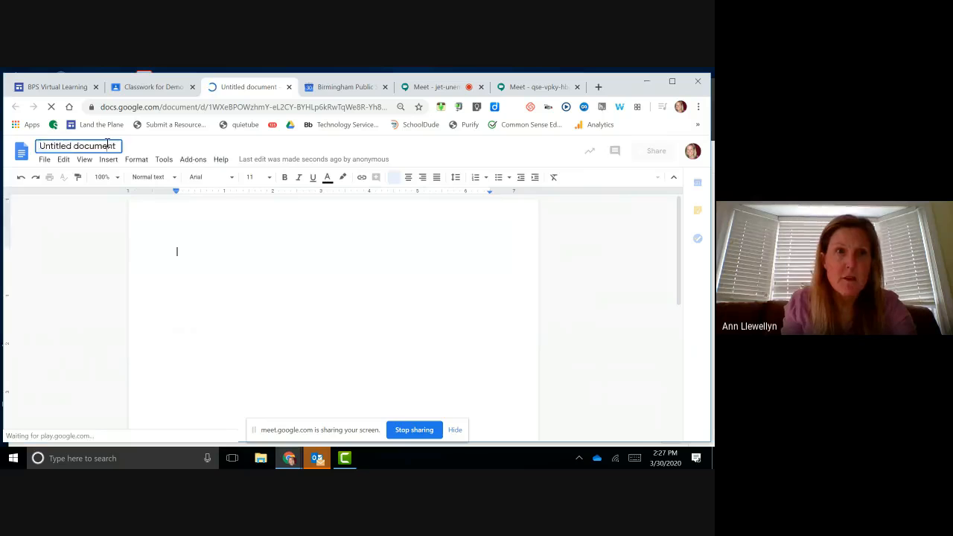
pyautogui.write('Per')
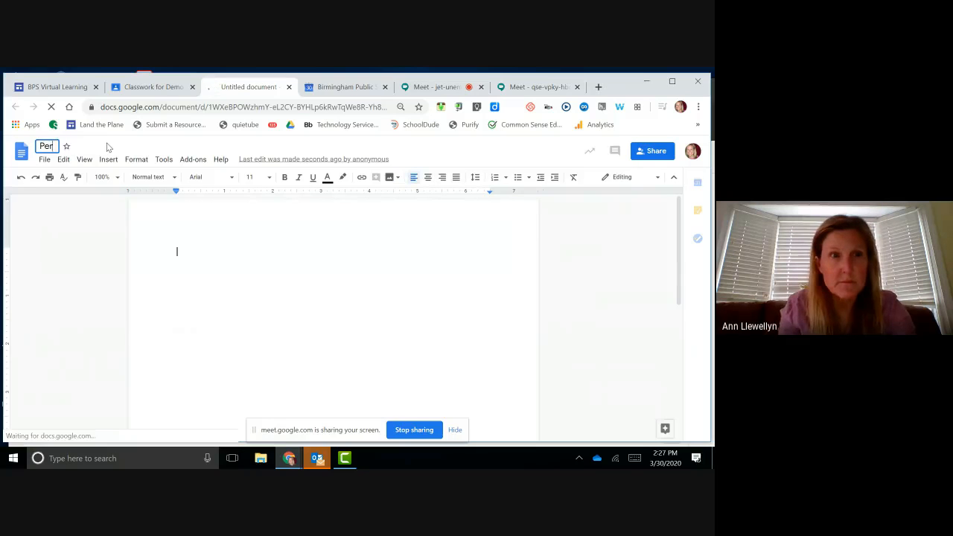
pyautogui.write('sonal Narrative')
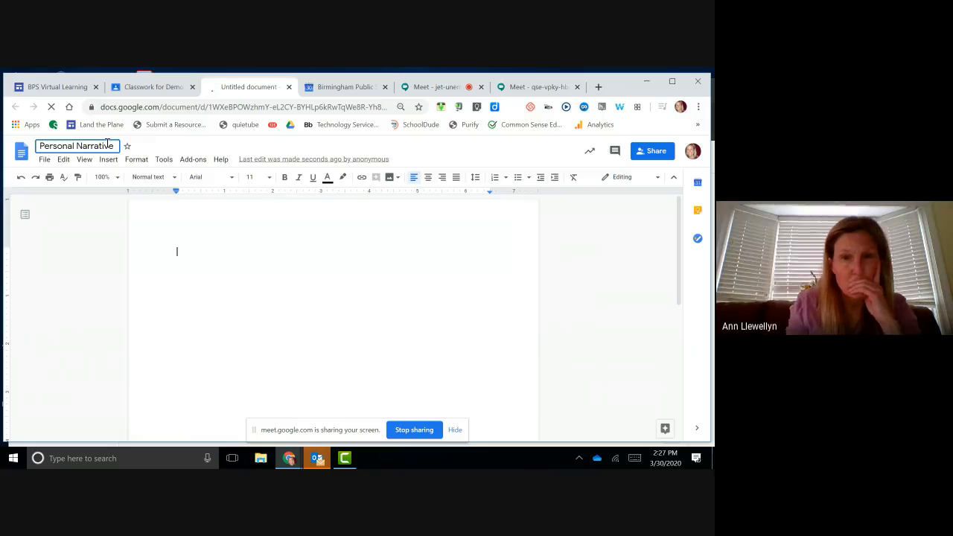
pyautogui.press('Return')
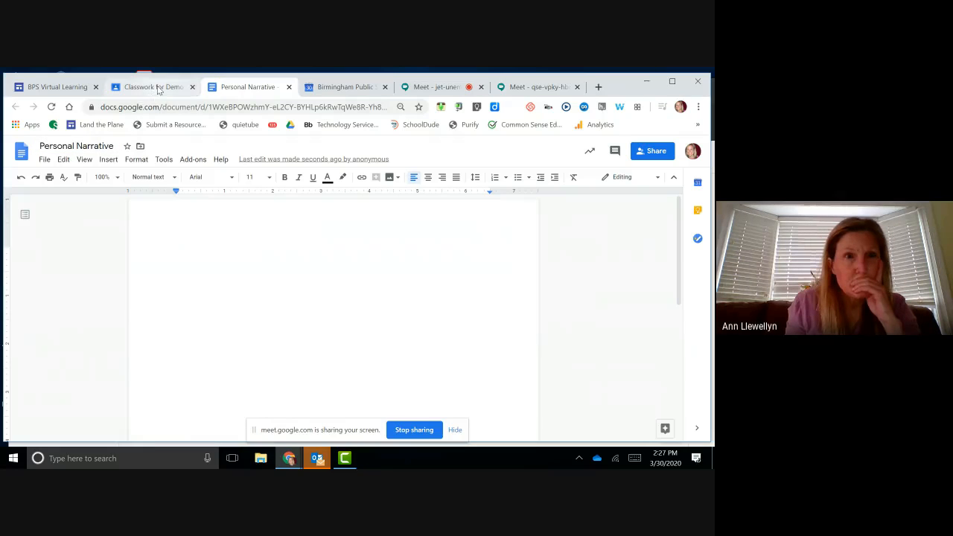
pyautogui.click(158, 87)
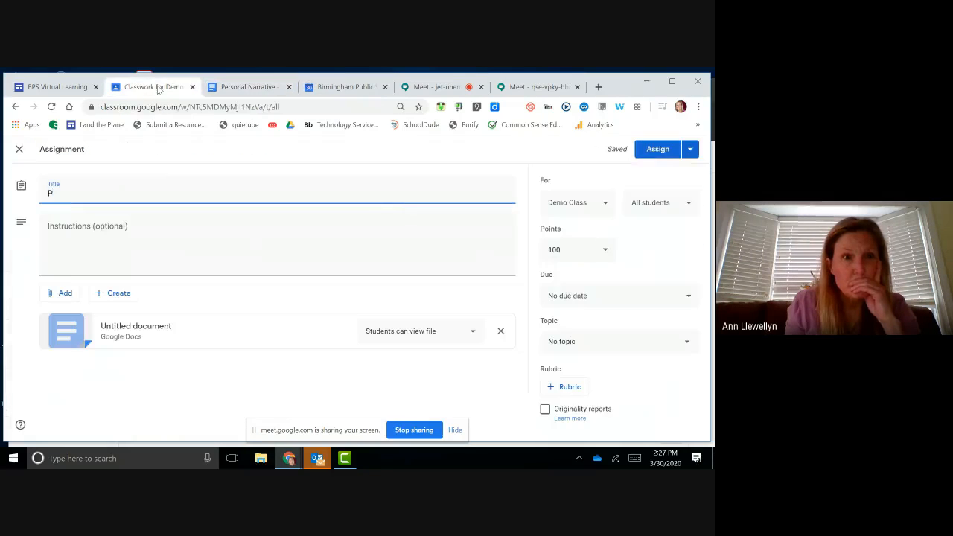
# Step: Reload Classroom, reopen draft 'P', and complete its title as 'Personal narrative'
pyautogui.click(52, 107)
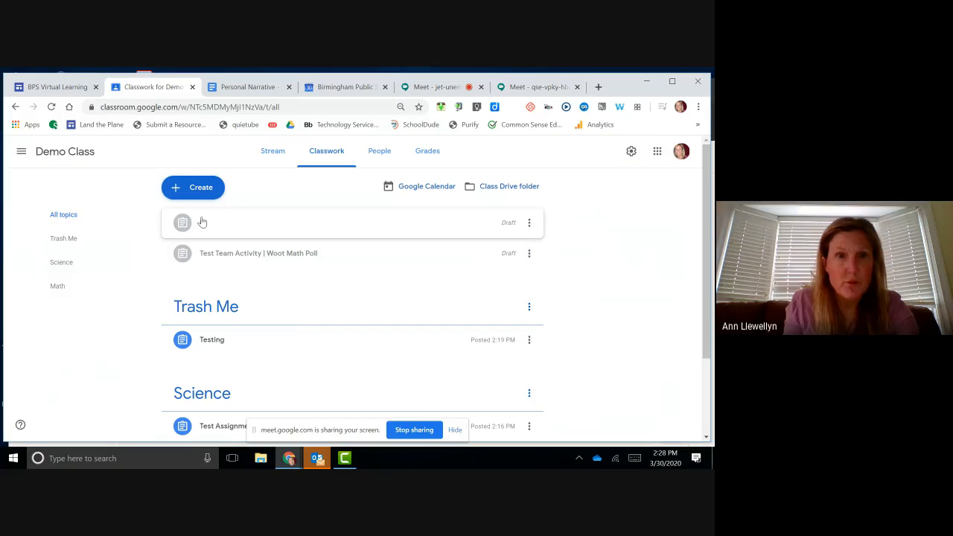
pyautogui.click(529, 223)
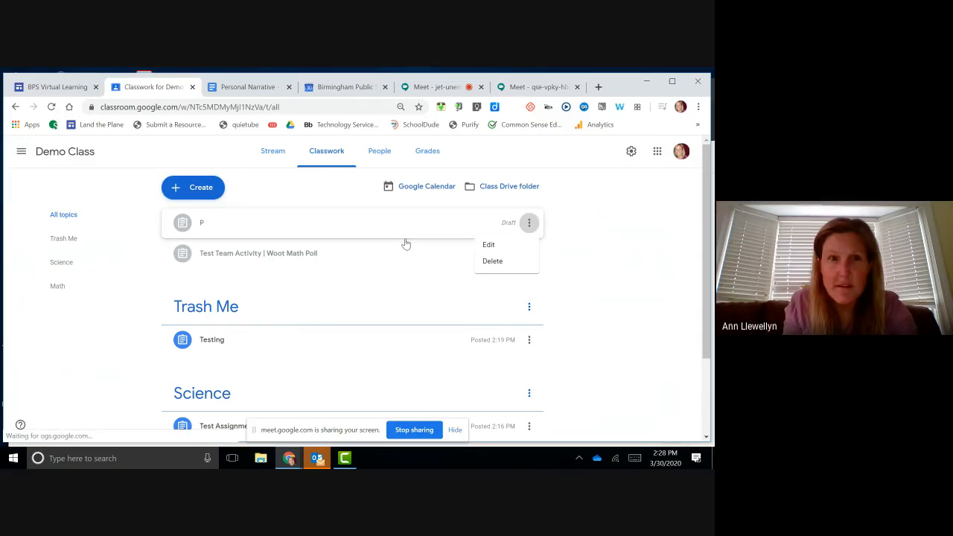
pyautogui.click(490, 244)
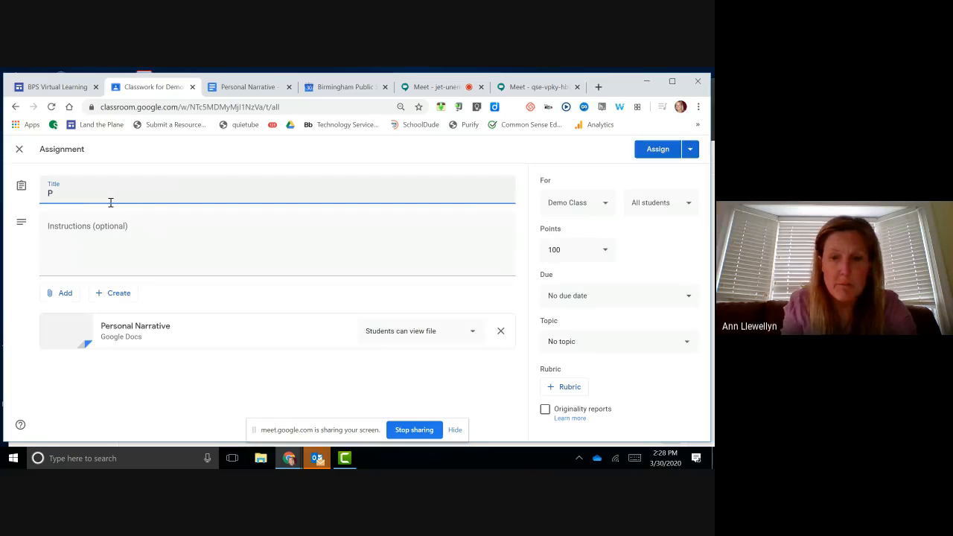
pyautogui.write('ersonal')
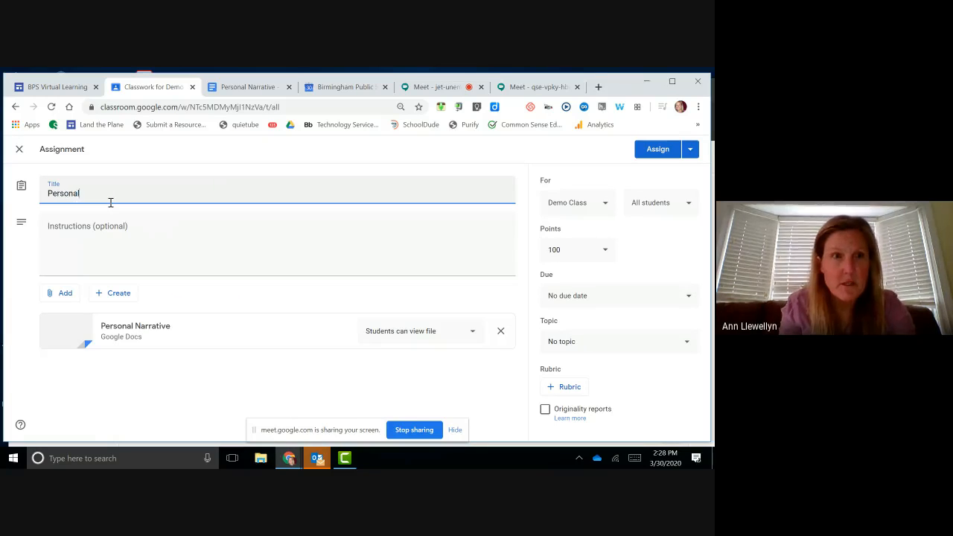
pyautogui.write(' narrative')
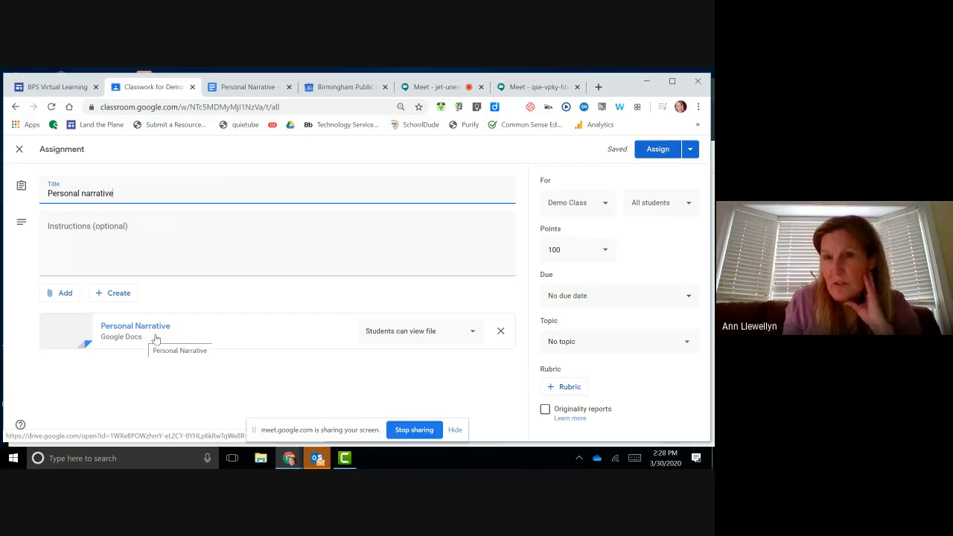
# Step: Set the doc to Make a copy for each student, keep all students, and create topic 'Writing'
pyautogui.click(474, 335)
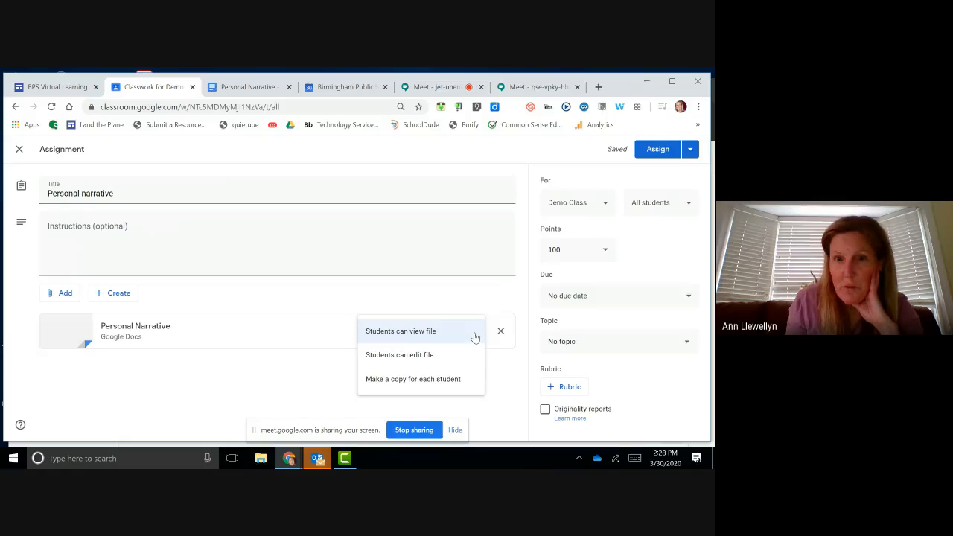
pyautogui.click(457, 381)
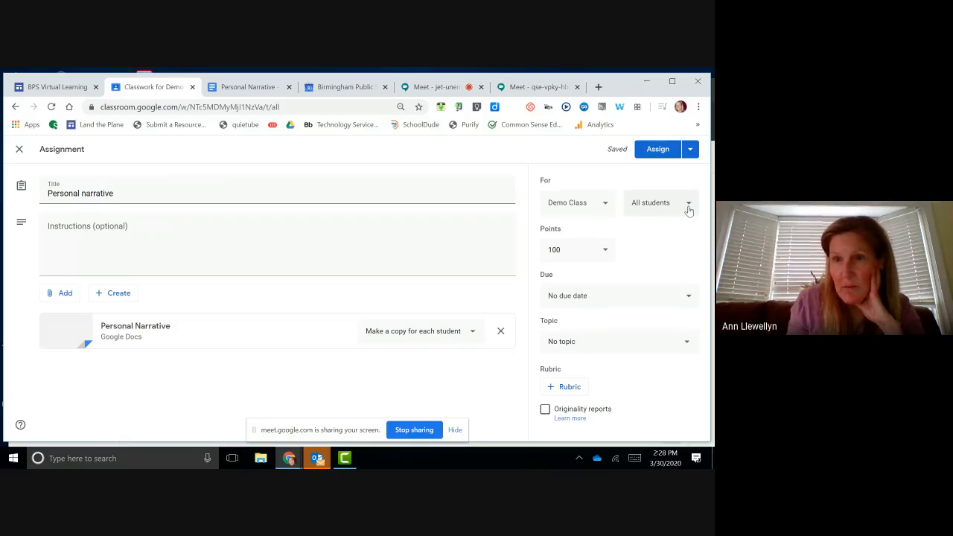
pyautogui.click(689, 209)
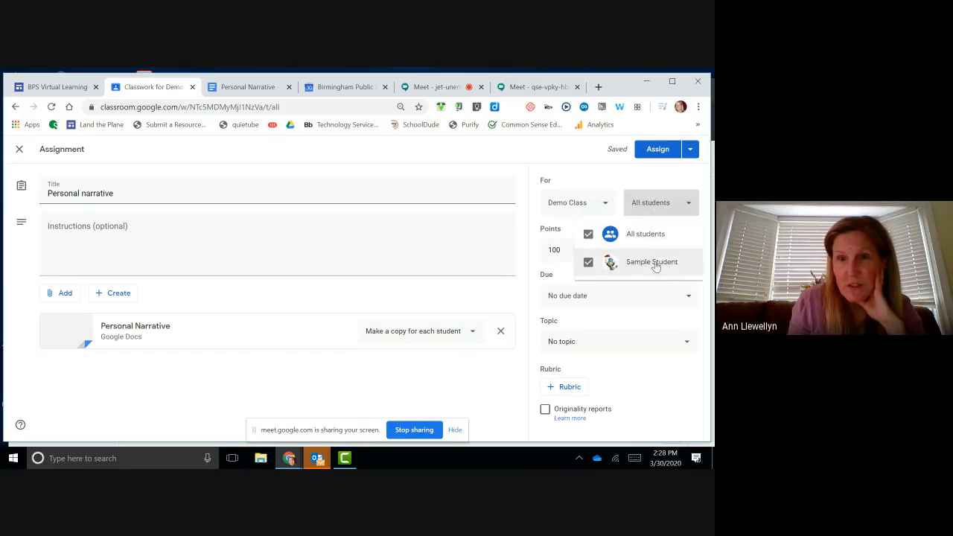
pyautogui.click(280, 368)
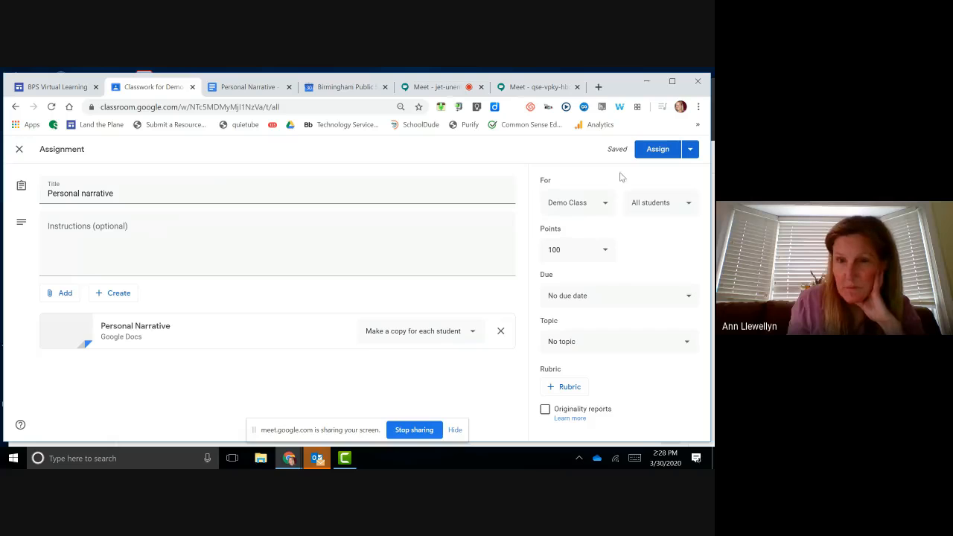
pyautogui.click(670, 344)
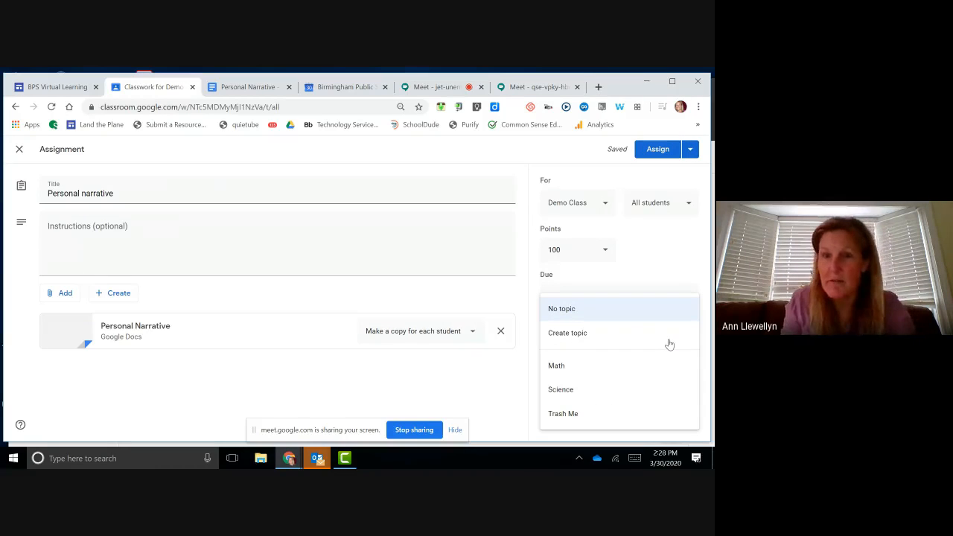
pyautogui.click(626, 334)
pyautogui.write('Writing')
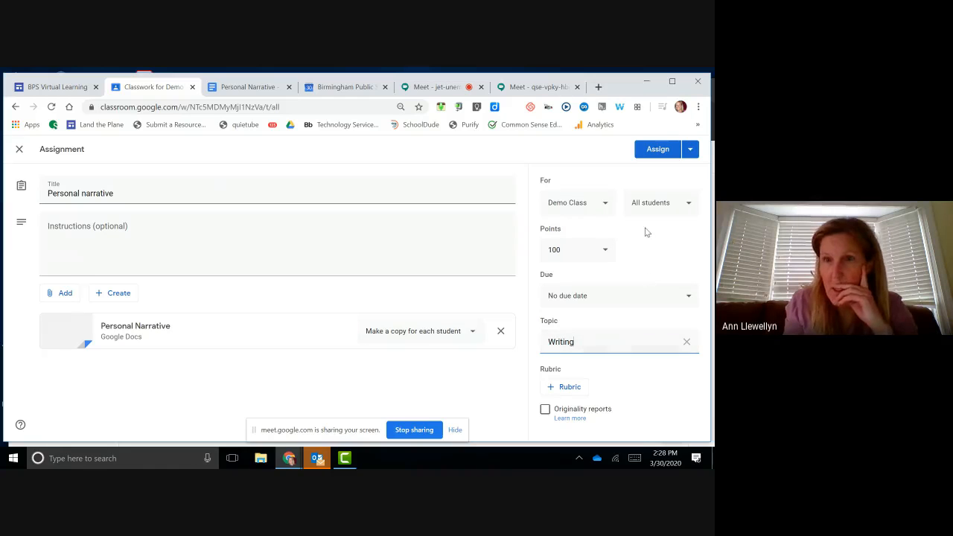
# Step: Assign 'Personal narrative' to Demo Class and confirm in the dialog
pyautogui.click(653, 149)
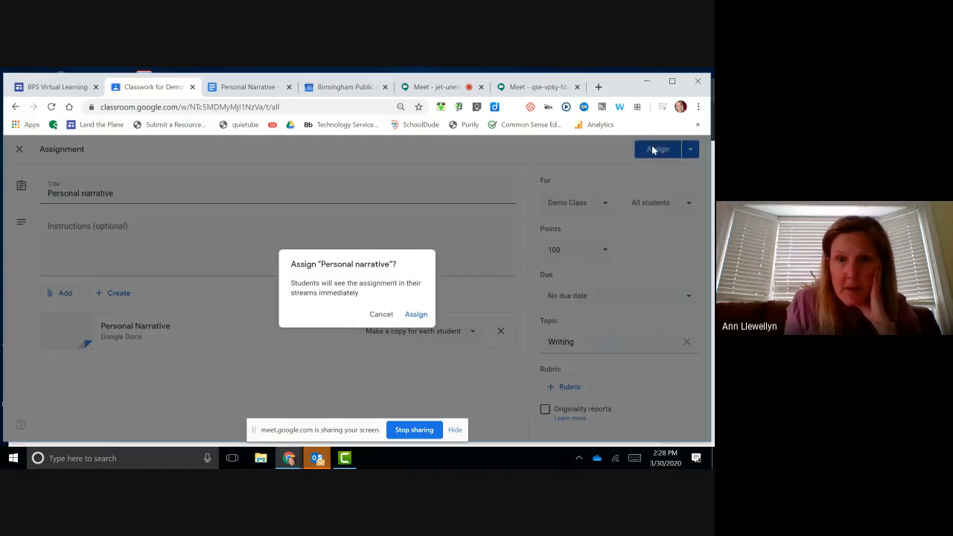
pyautogui.click(417, 315)
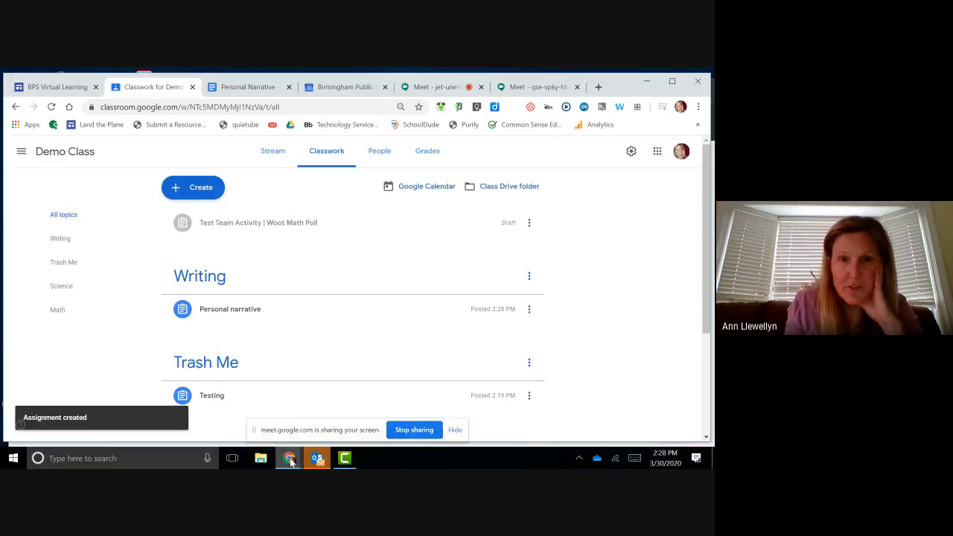
pyautogui.moveTo(291, 463)
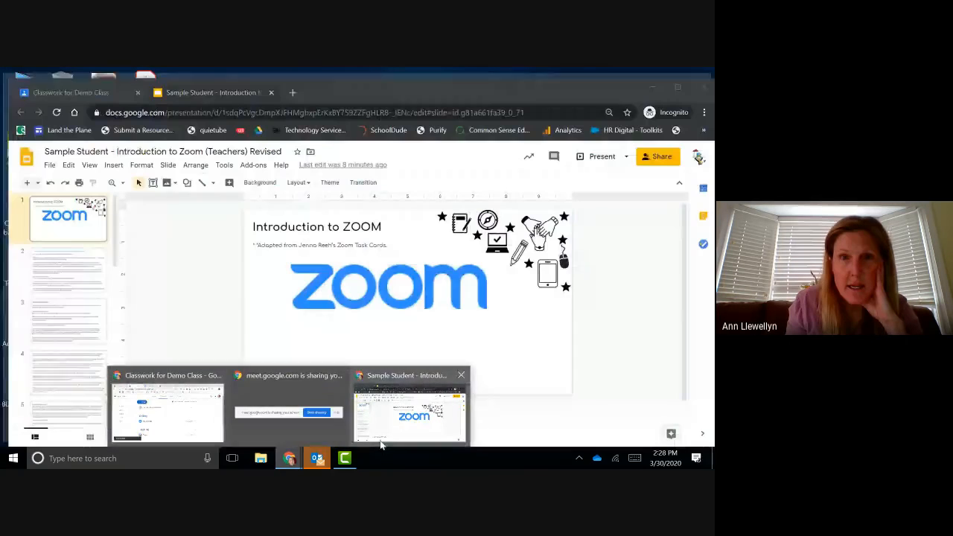
# Step: In the student's view, close the slides window and check Stream and Classwork for new posts
pyautogui.click(382, 436)
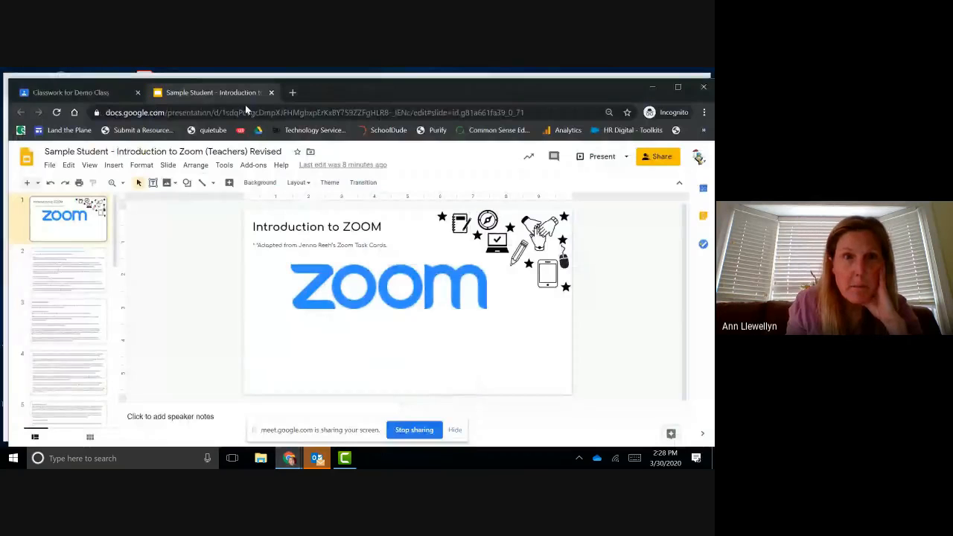
pyautogui.click(271, 93)
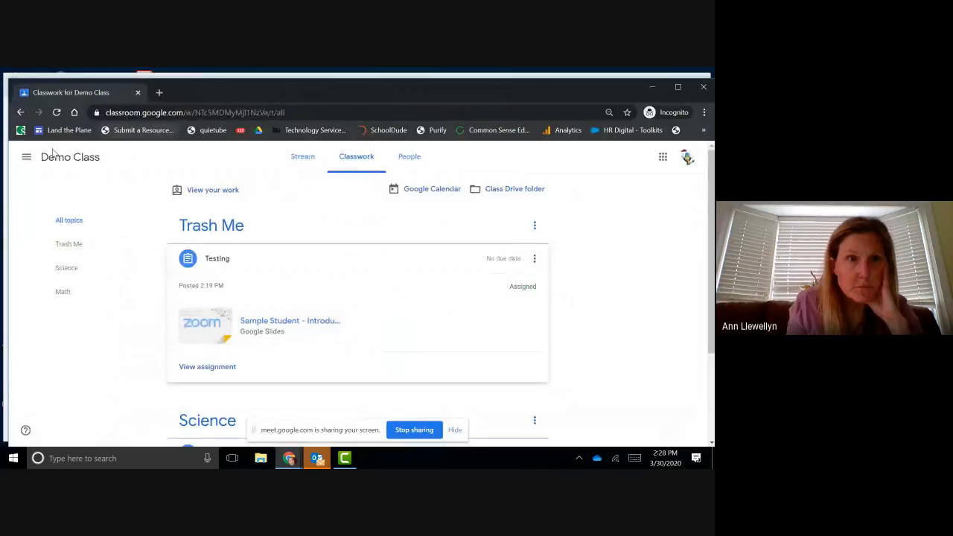
pyautogui.click(75, 157)
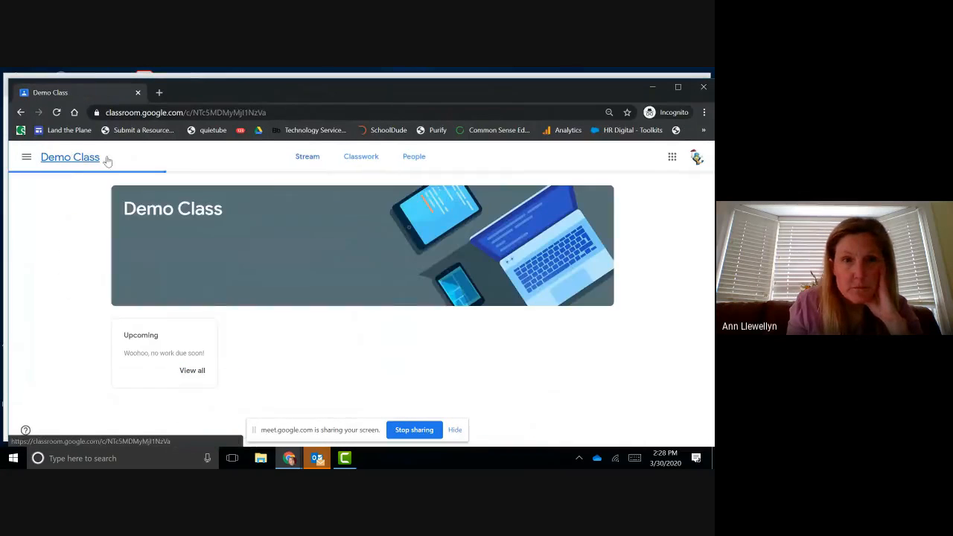
pyautogui.click(356, 158)
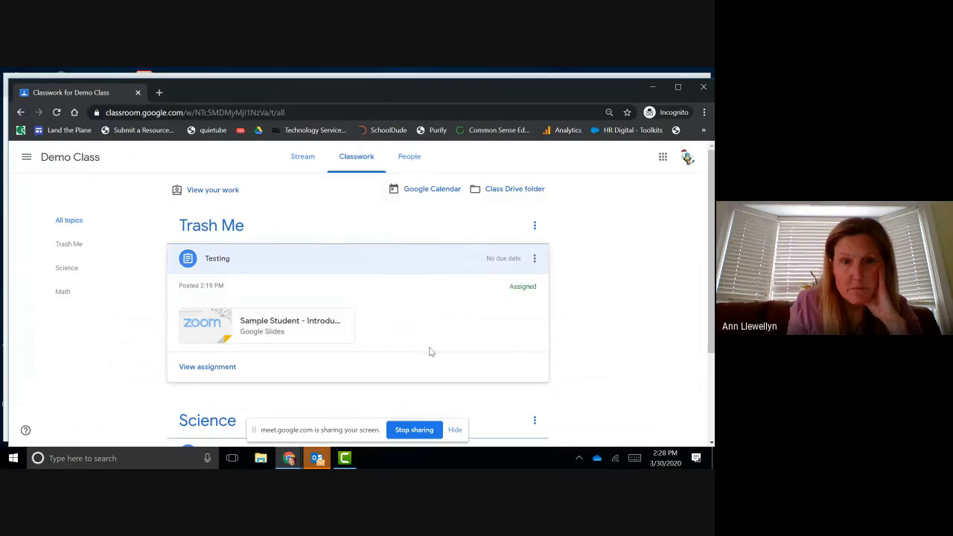
pyautogui.scroll(-2, 427, 346)
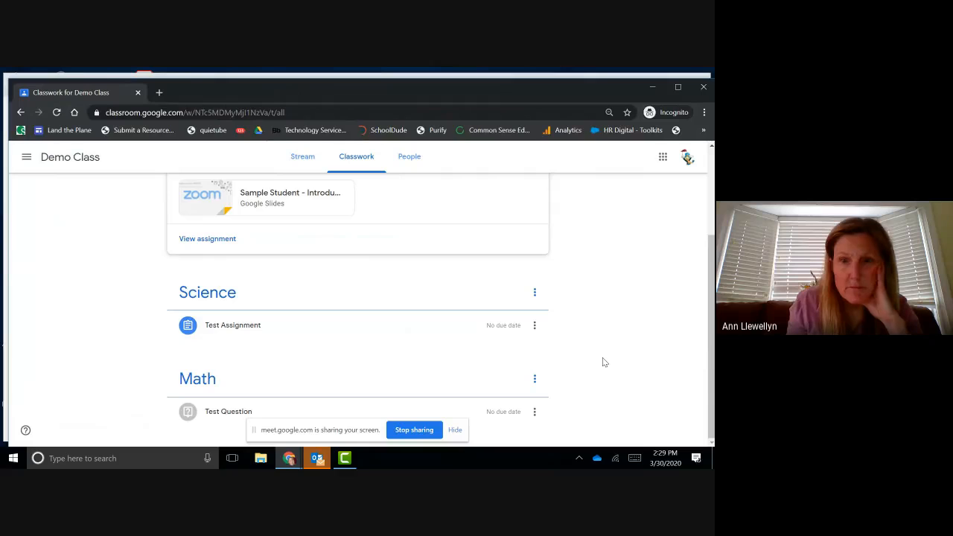
pyautogui.scroll(3, 605, 362)
pyautogui.scroll(-2, 605, 361)
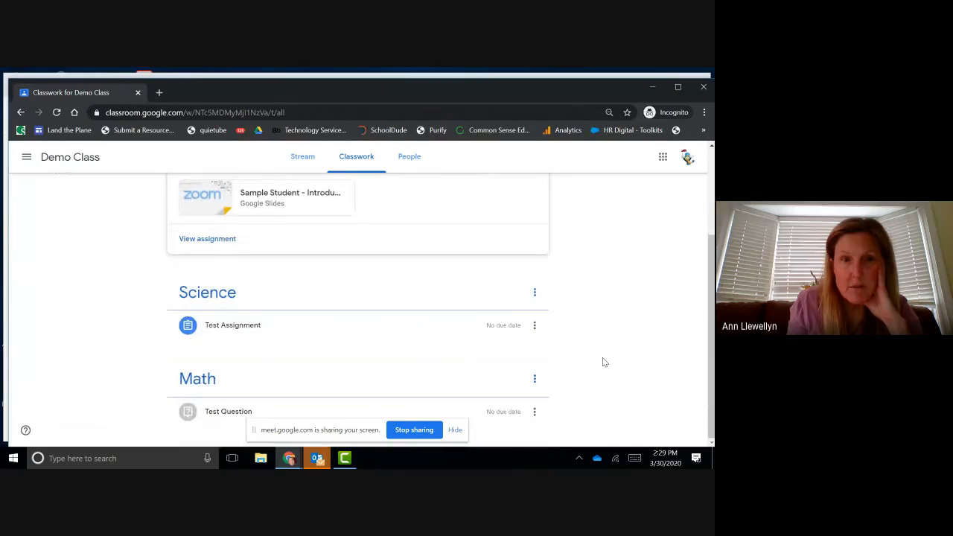
pyautogui.scroll(2, 605, 362)
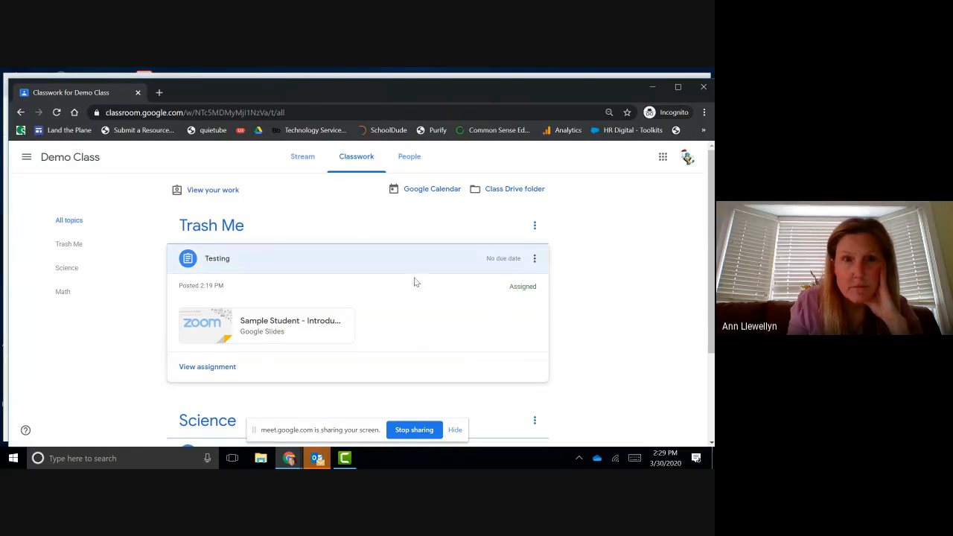
# Step: Reload Classwork, expand Personal narrative, and open the student's Personal Narrative Doc copy
pyautogui.click(75, 158)
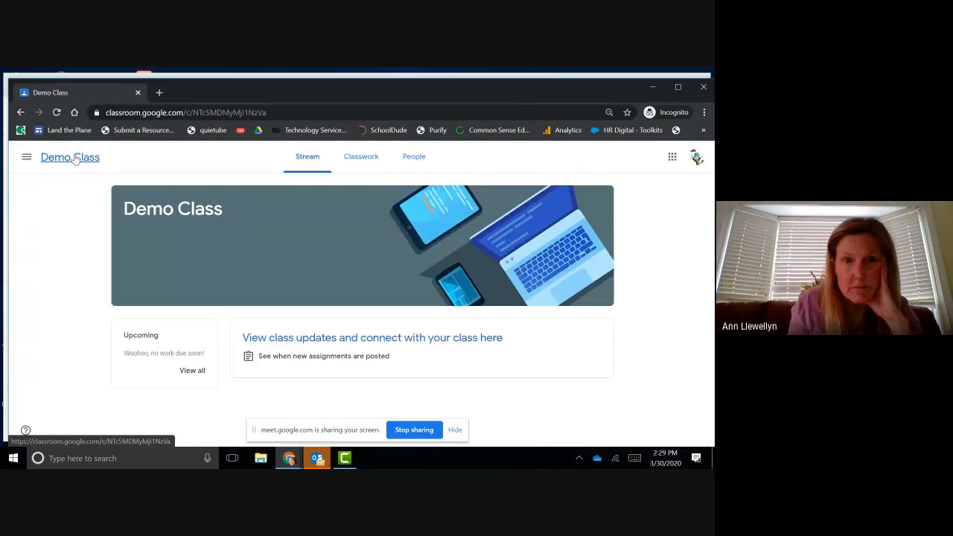
pyautogui.click(362, 156)
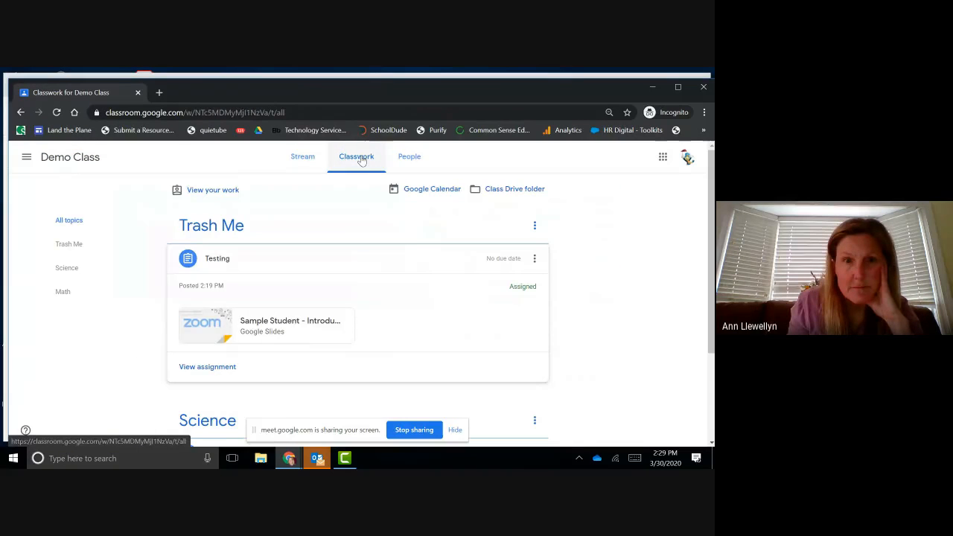
pyautogui.click(159, 112)
pyautogui.press('Return')
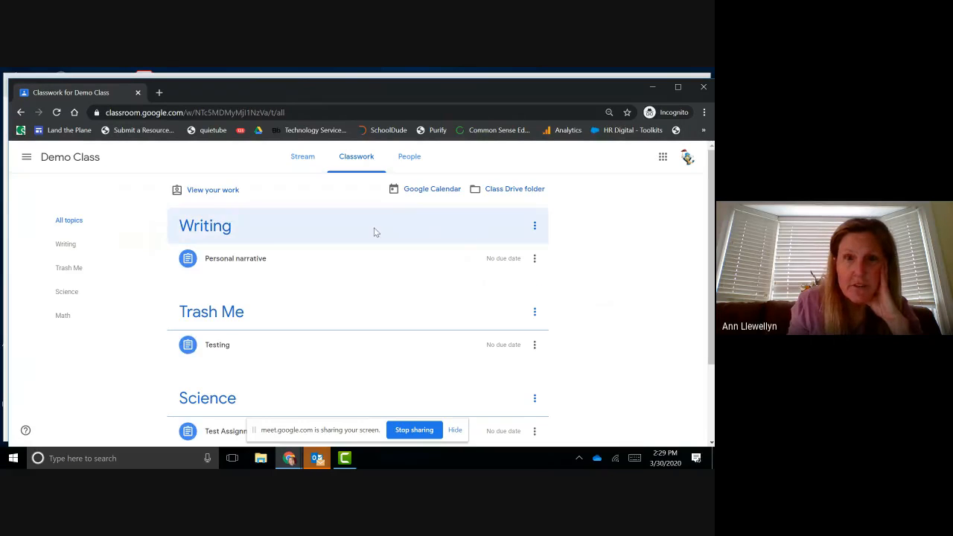
pyautogui.click(255, 259)
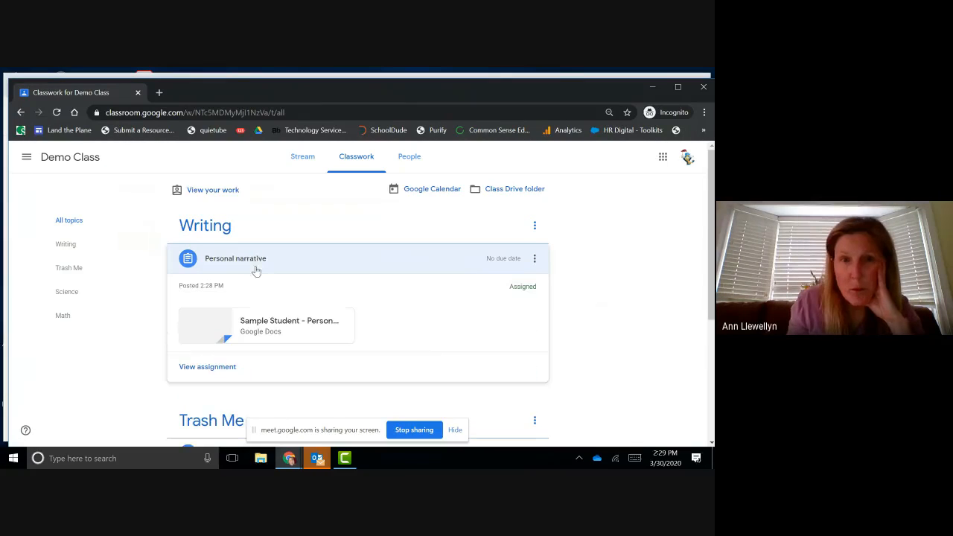
pyautogui.click(272, 323)
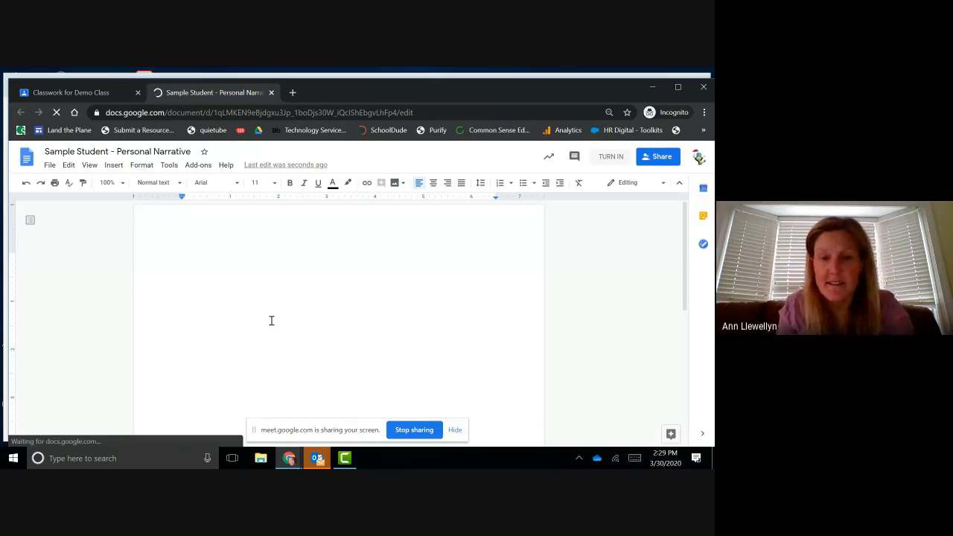
# Step: Type 'Here I am working.' as the document's first line
pyautogui.write('Here ')
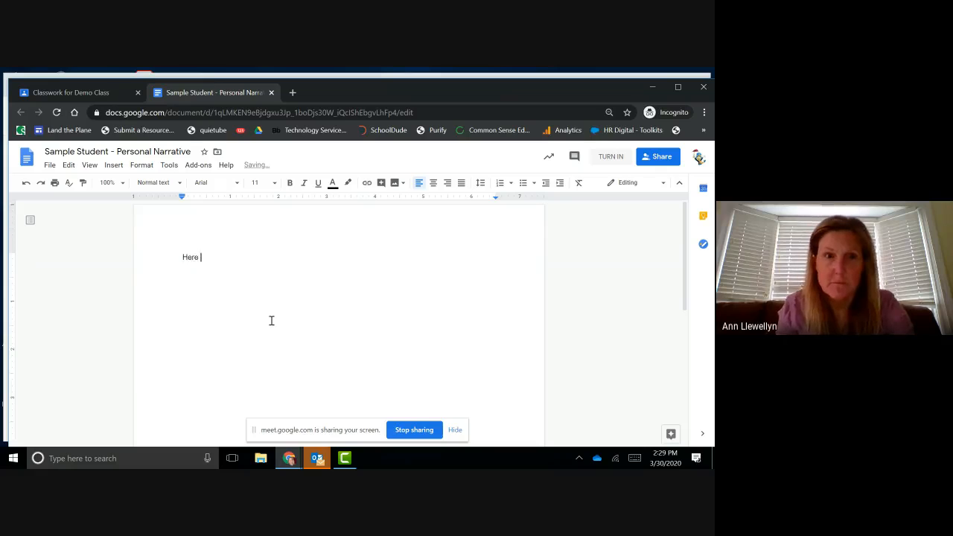
pyautogui.write('I am working')
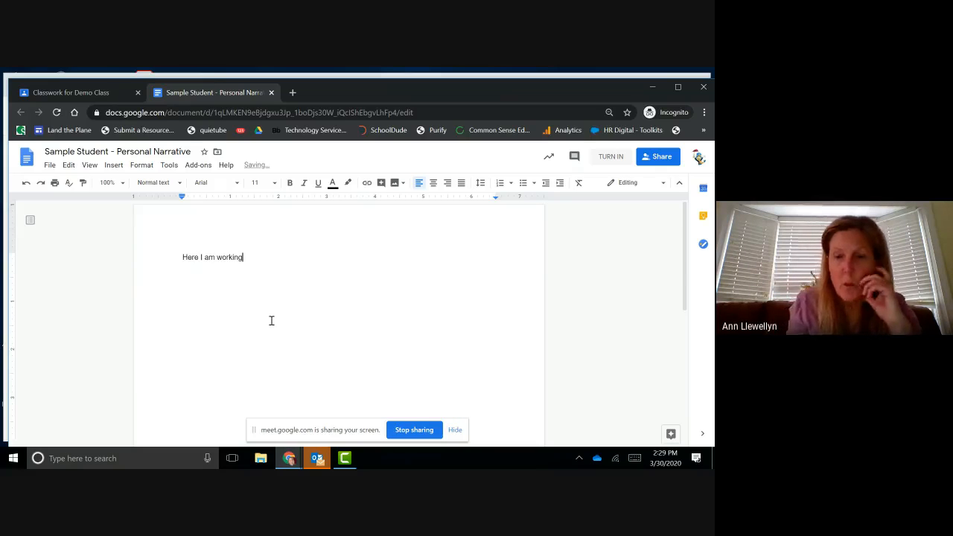
pyautogui.write('.')
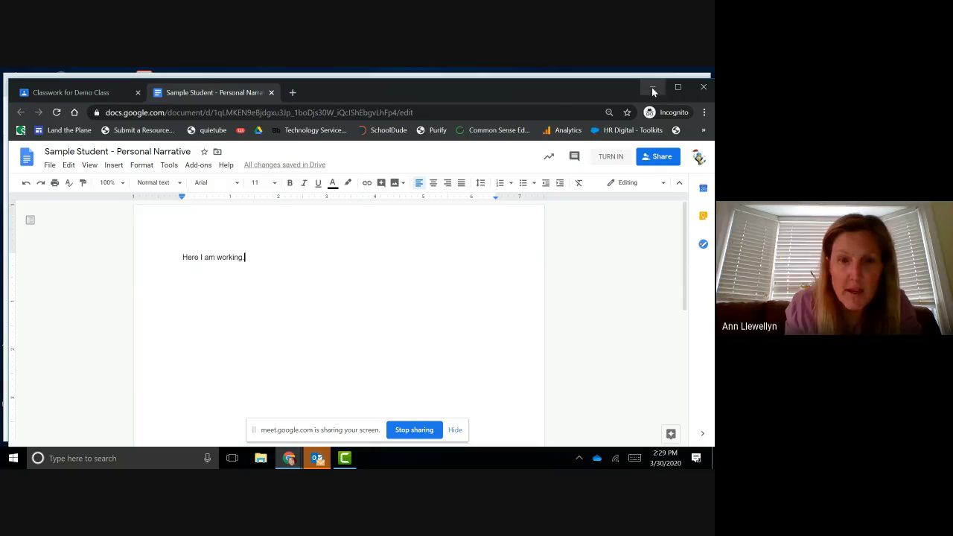
# Step: Back in the teacher's window, open Sample Student's Personal narrative work from the 1 Assigned list
pyautogui.moveTo(289, 458)
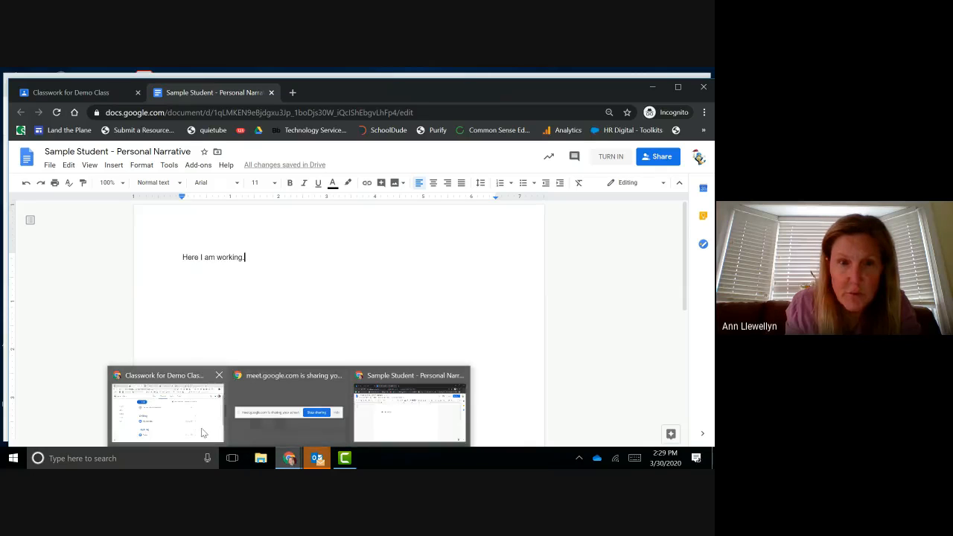
pyautogui.click(199, 426)
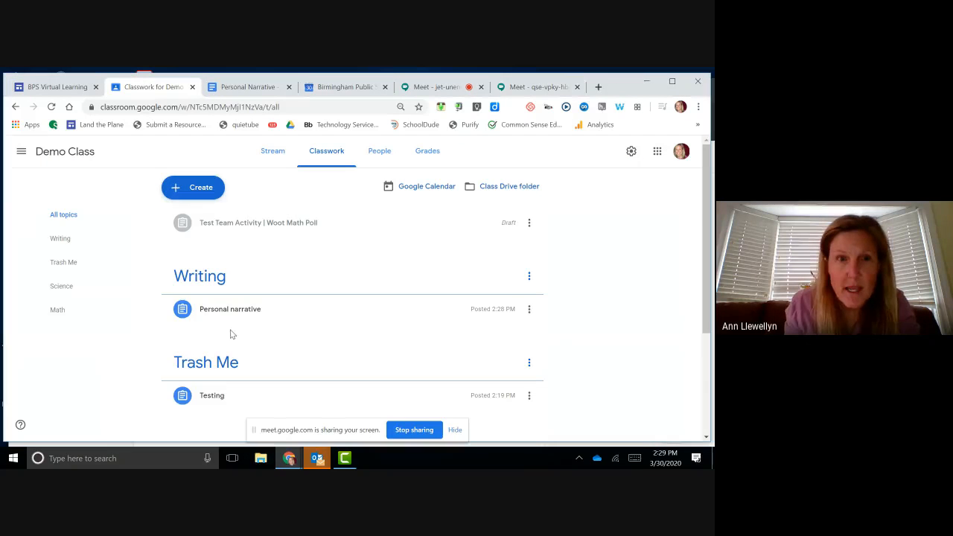
pyautogui.click(257, 311)
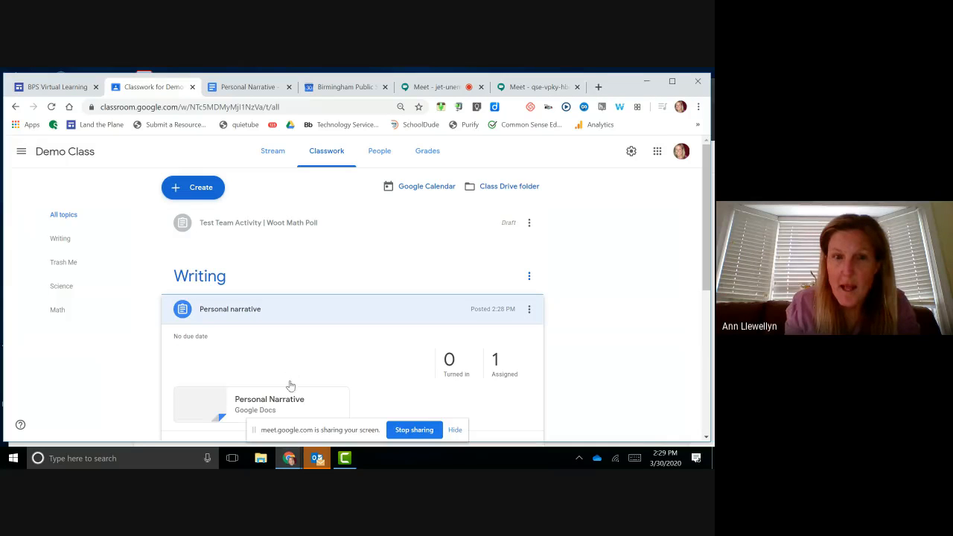
pyautogui.click(507, 371)
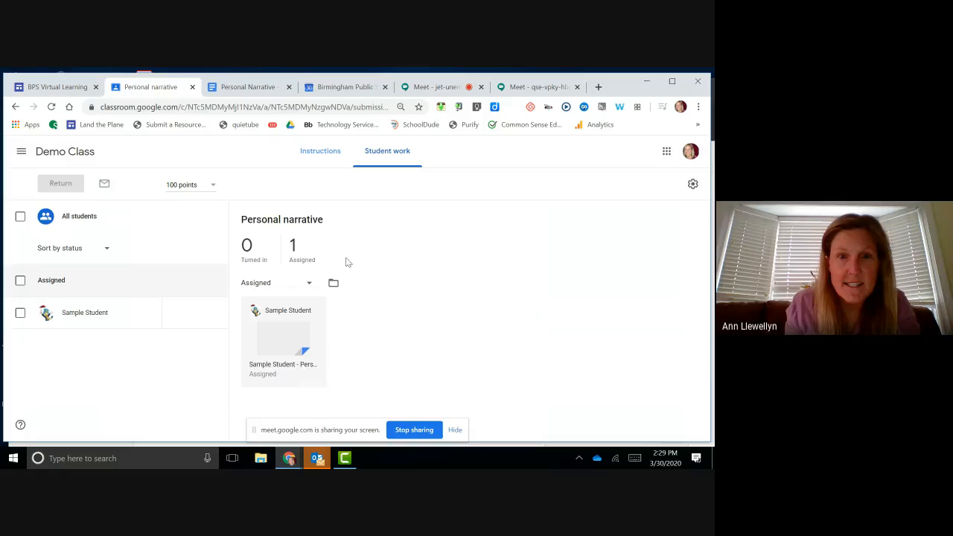
pyautogui.click(273, 341)
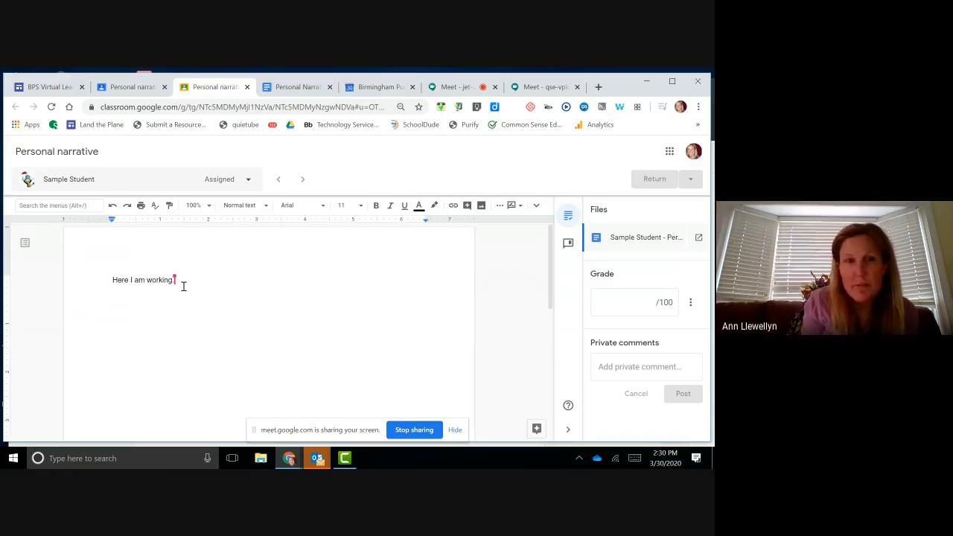
# Step: Comment "You need more work." on the sentence "Here I am working." in the student's doc
pyautogui.moveTo(183, 286); pyautogui.dragTo(93, 278)
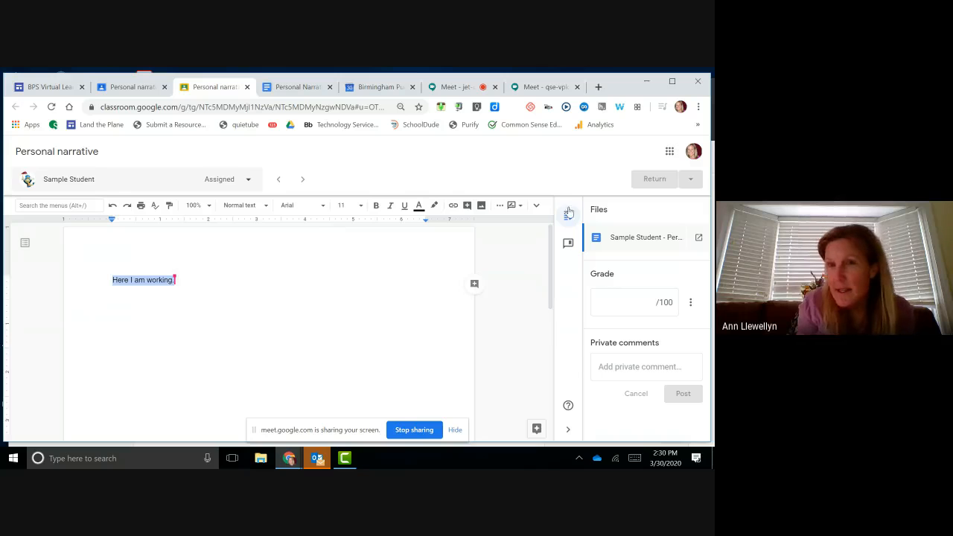
pyautogui.click(474, 284)
pyautogui.write('You need more w')
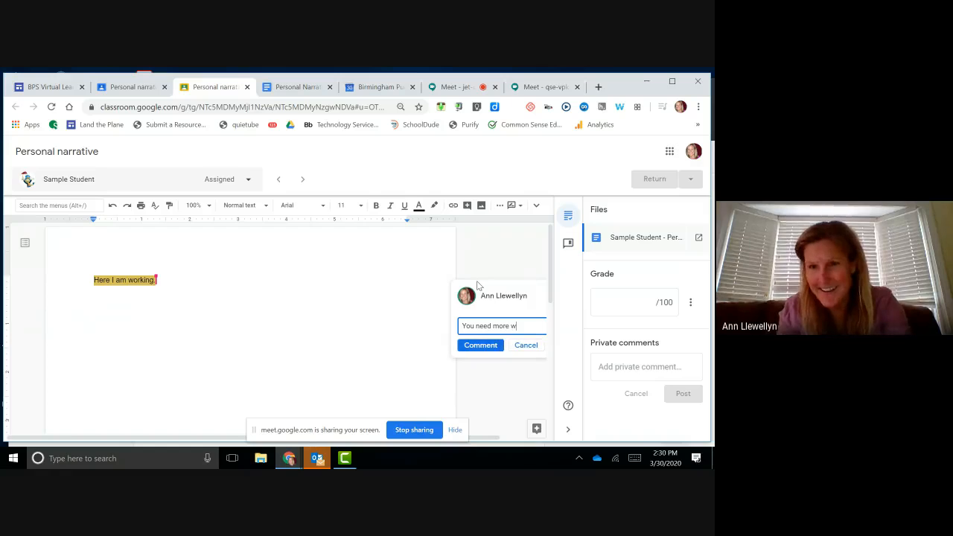
pyautogui.write('ork.')
pyautogui.click(490, 348)
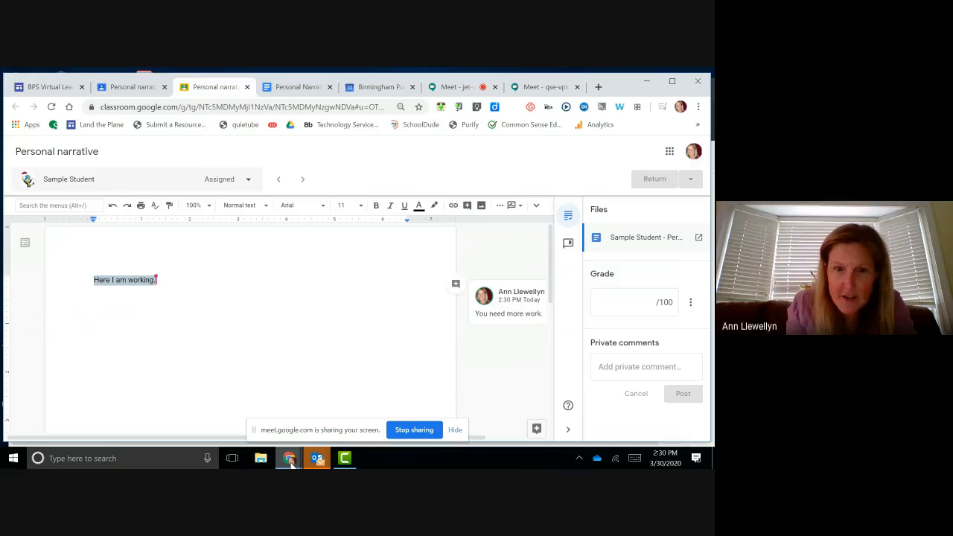
# Step: Confirm the comment appears in the student's incognito copy, then return to the Student work list
pyautogui.moveTo(290, 461)
pyautogui.click(409, 406)
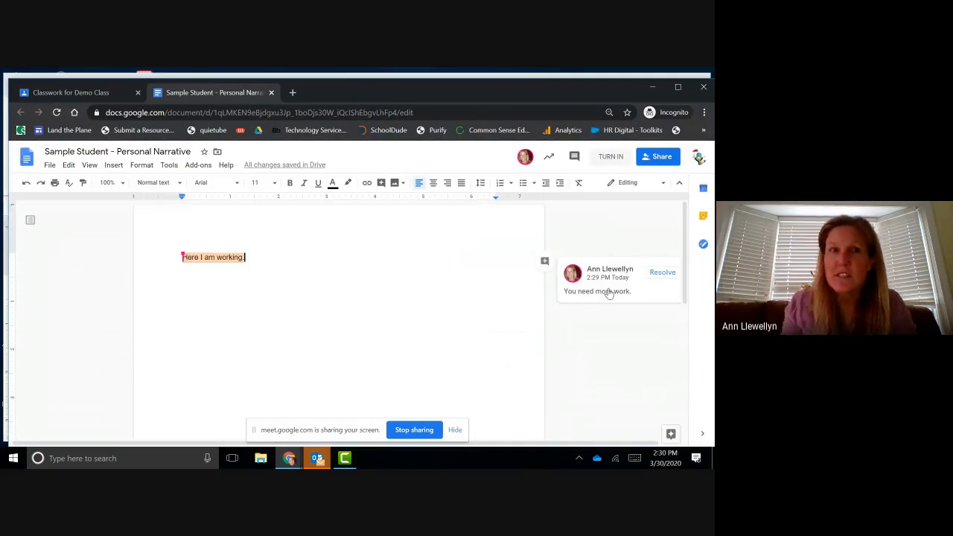
pyautogui.click(654, 89)
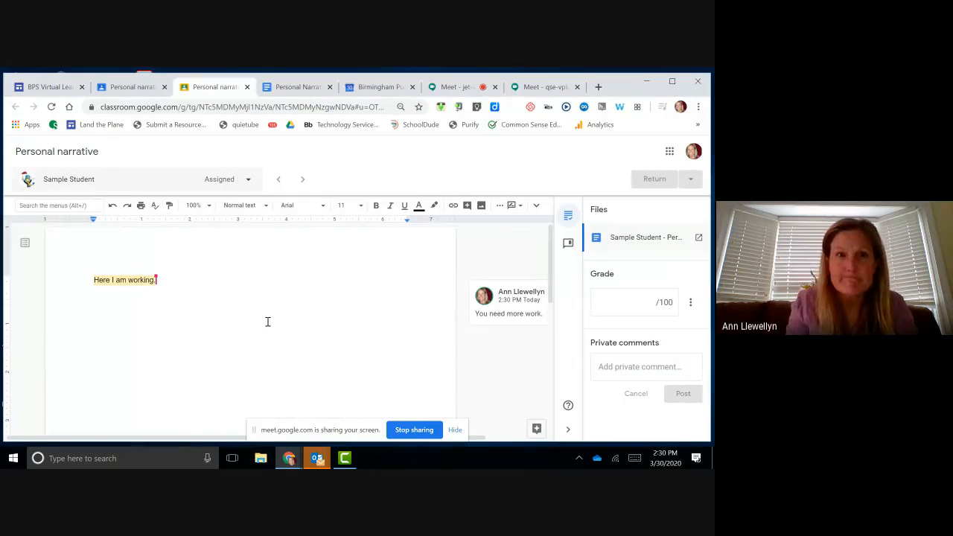
pyautogui.click(143, 86)
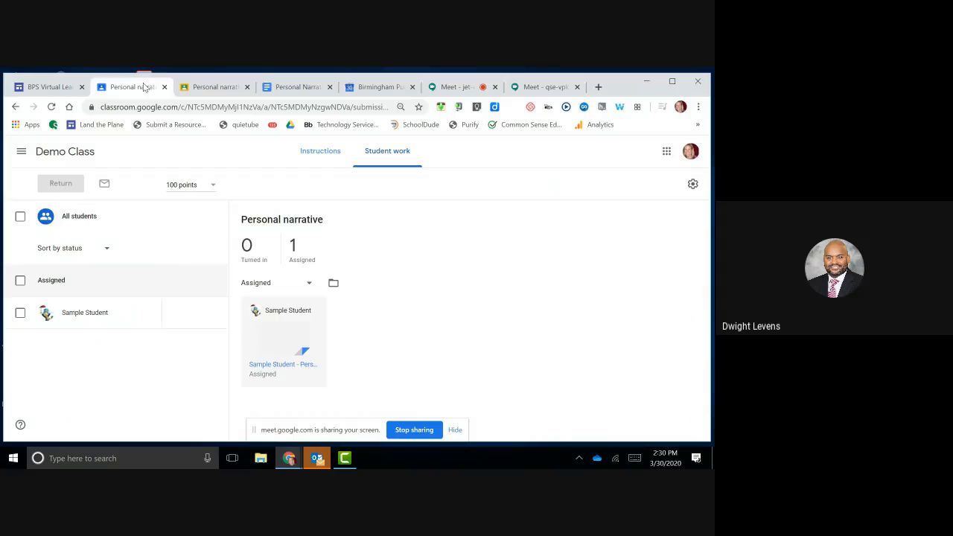
# Step: Go from Demo Class's stream through Classwork to the People page showing the teacher and students
pyautogui.click(53, 153)
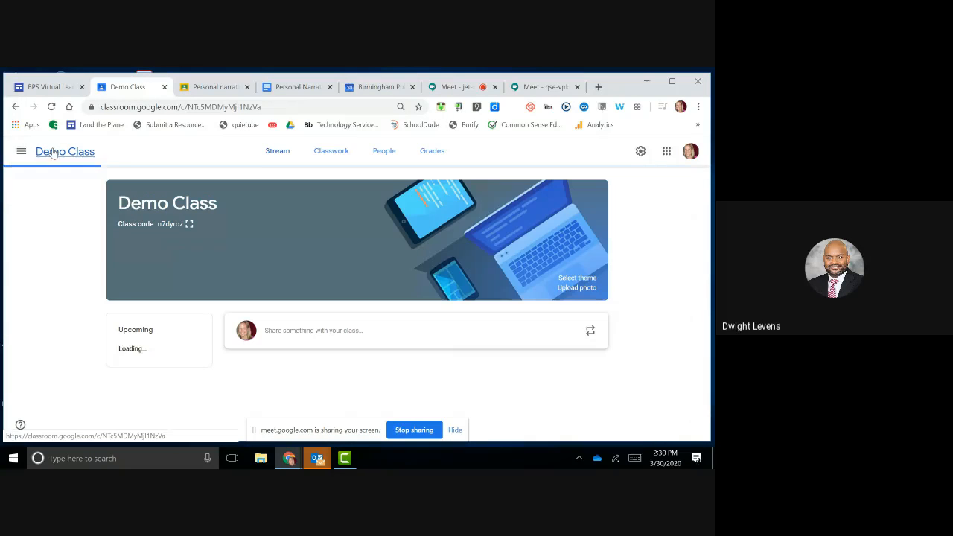
pyautogui.click(325, 152)
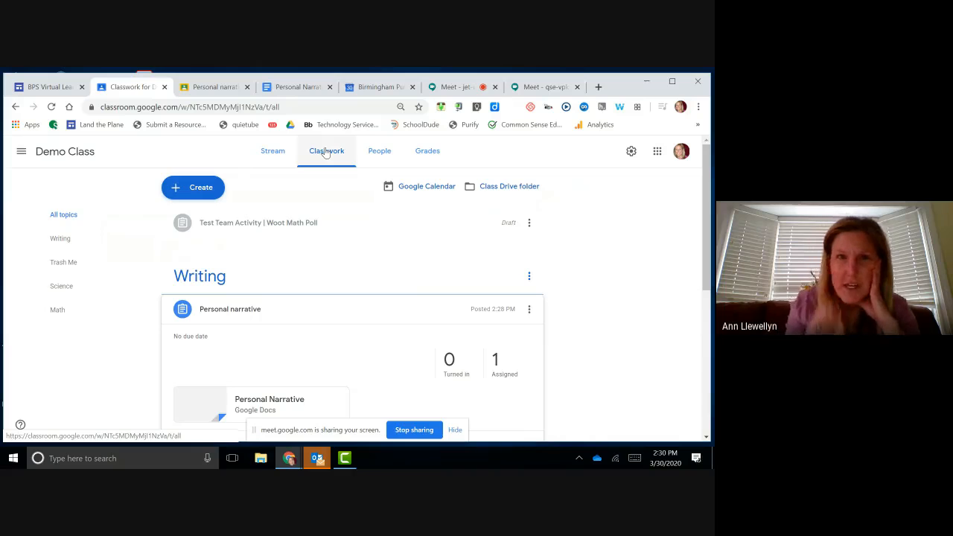
pyautogui.click(380, 154)
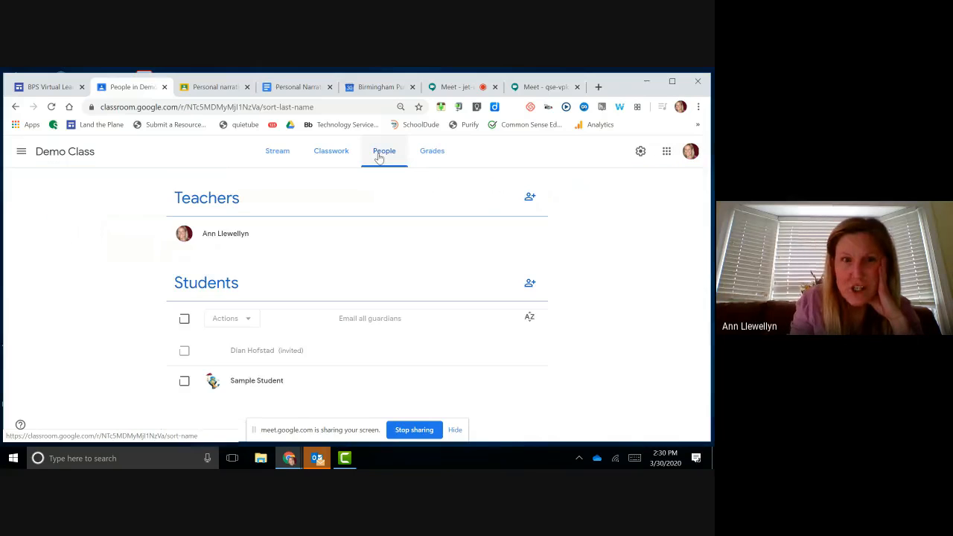
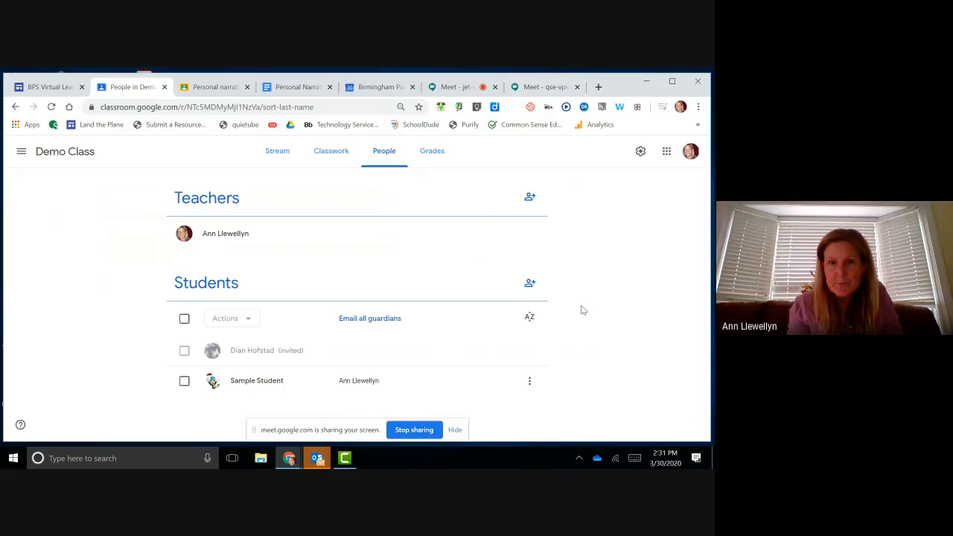
# Step: Select Sample Student on the People roster and remove them from Demo Class
pyautogui.click(529, 381)
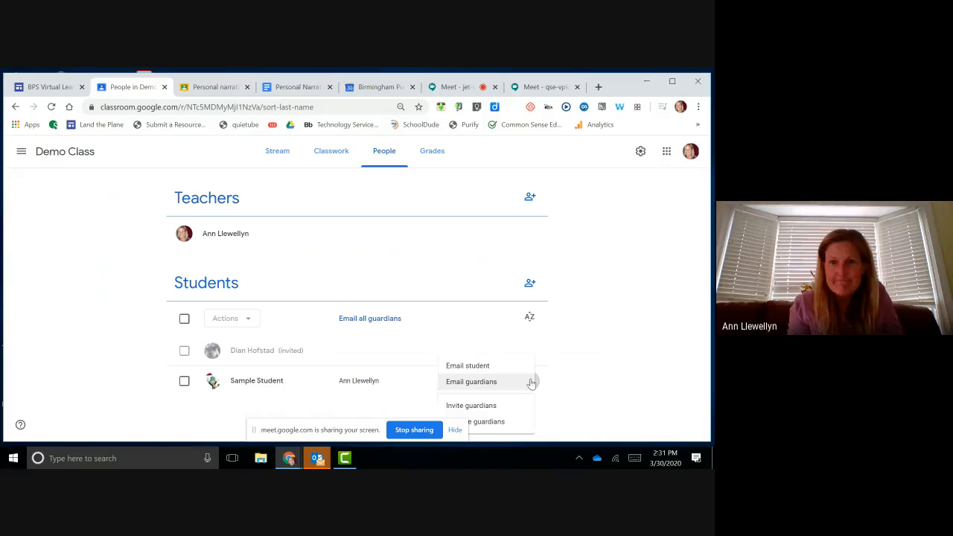
pyautogui.click(594, 341)
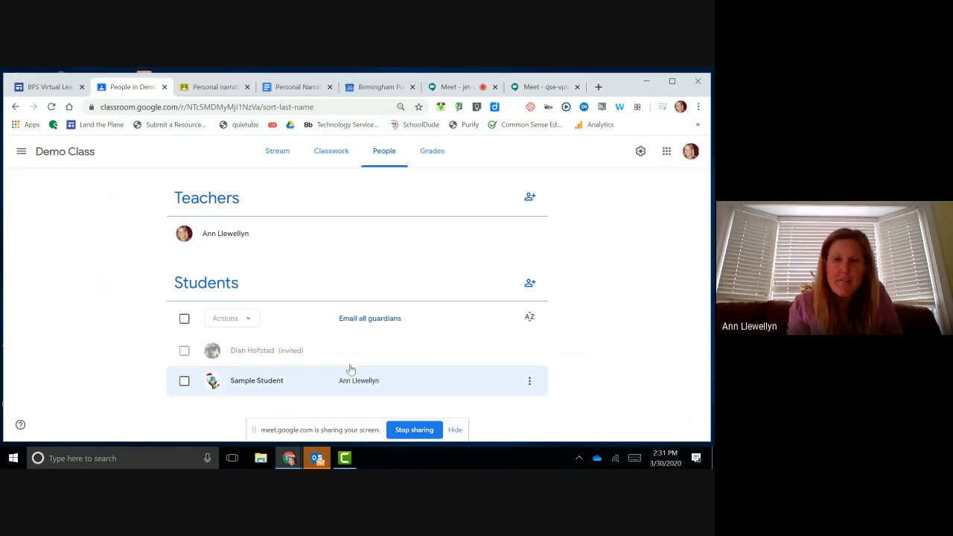
pyautogui.click(184, 382)
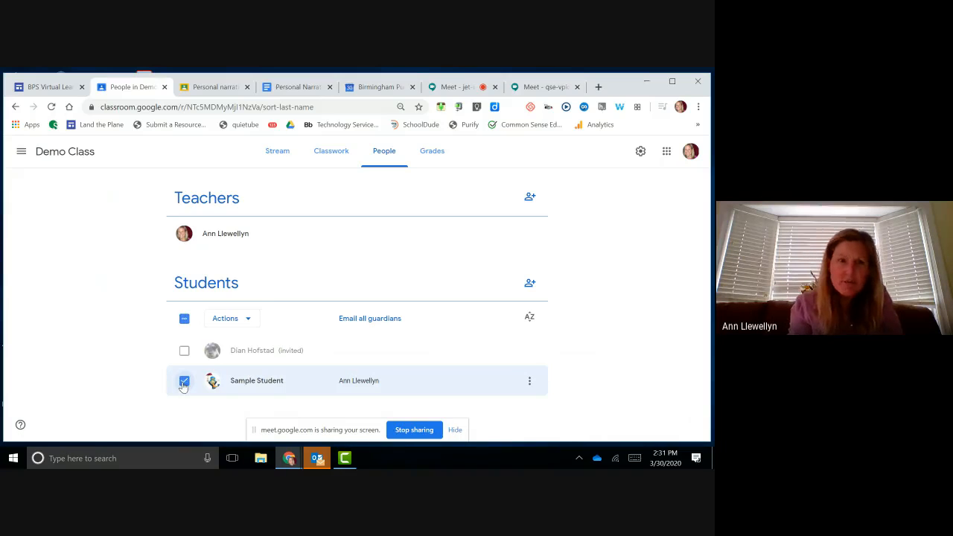
pyautogui.click(250, 319)
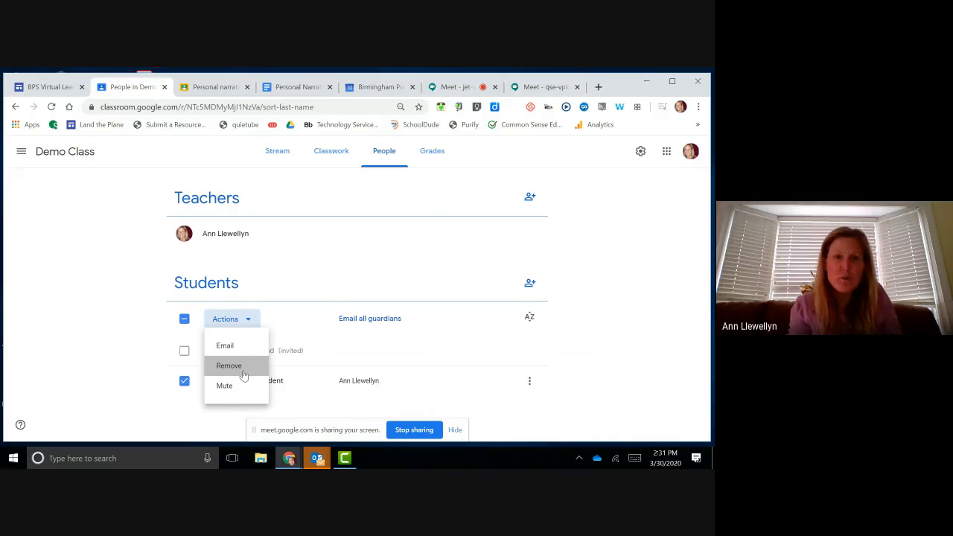
pyautogui.click(243, 370)
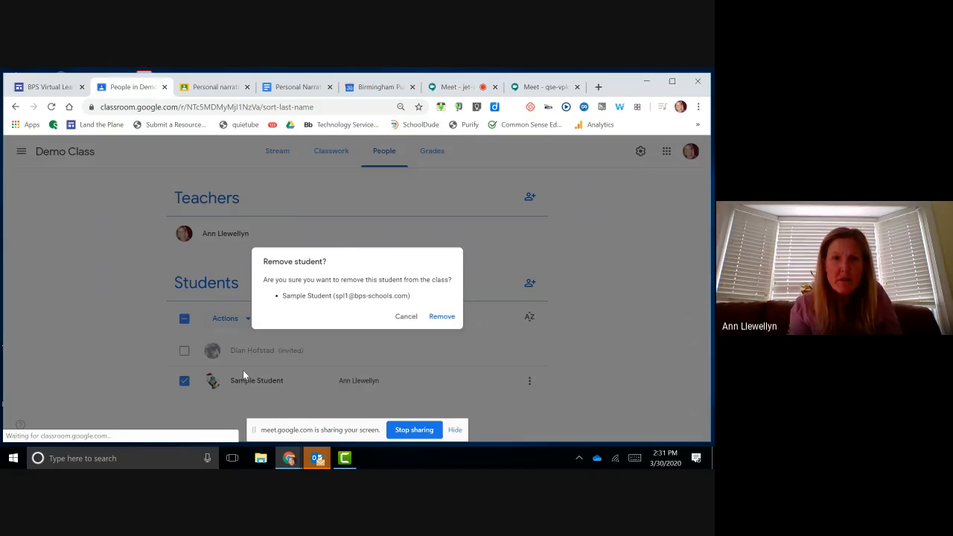
pyautogui.click(444, 318)
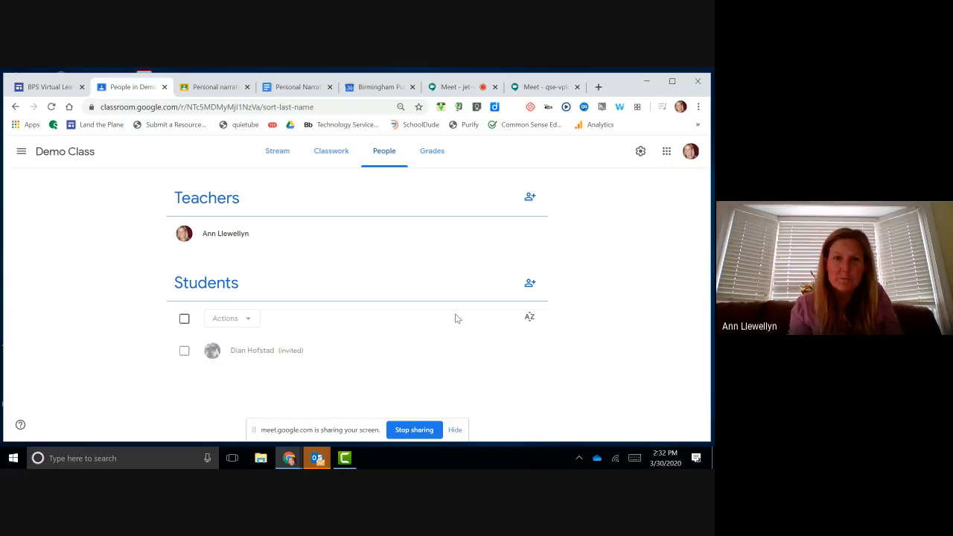
# Step: Go to Classwork, tick and untick the invited student on People, then return to Classwork
pyautogui.click(327, 164)
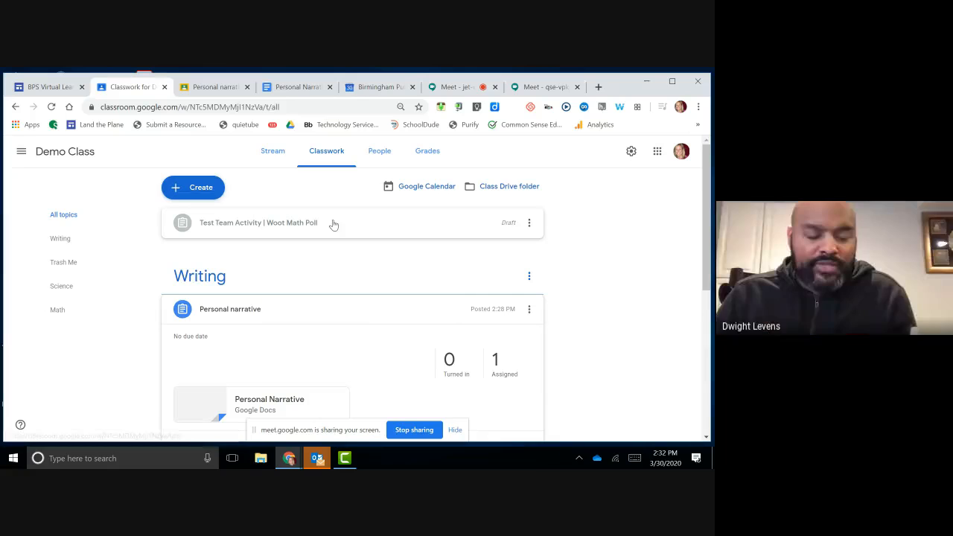
pyautogui.click(380, 151)
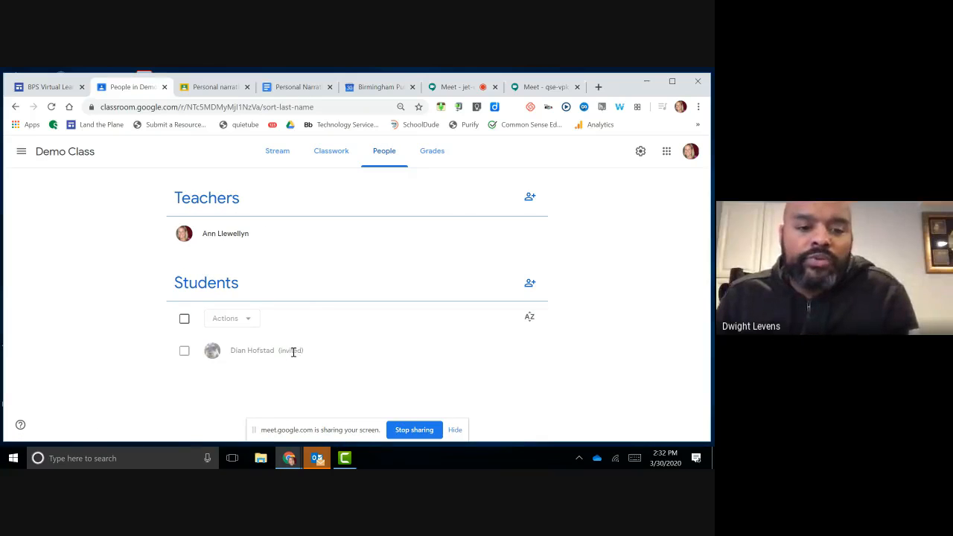
pyautogui.click(184, 352)
pyautogui.click(184, 352)
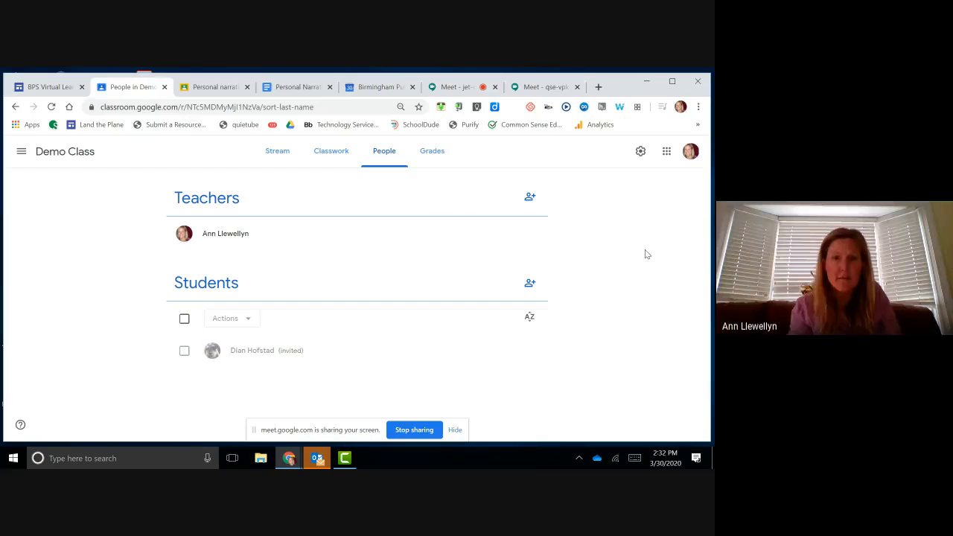
pyautogui.click(334, 158)
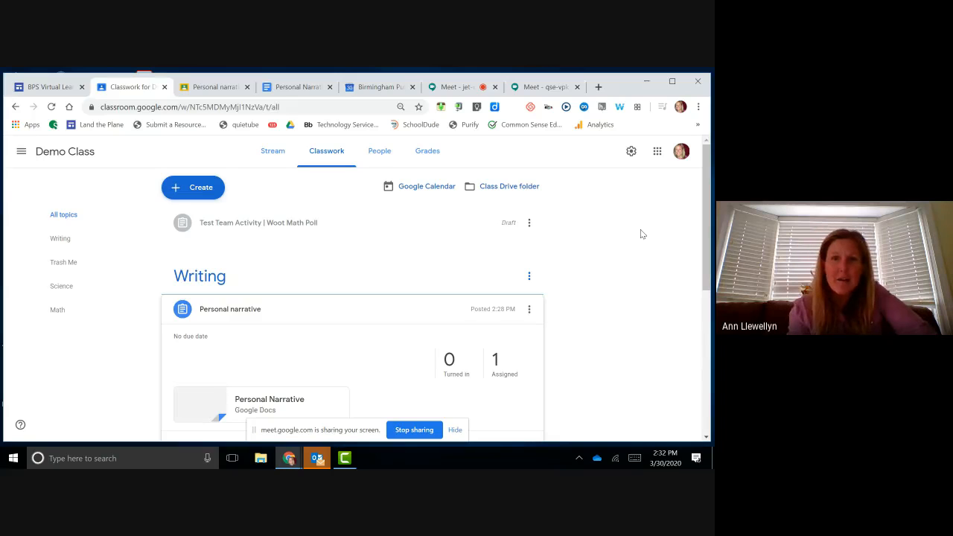
pyautogui.scroll(-3, 640, 233)
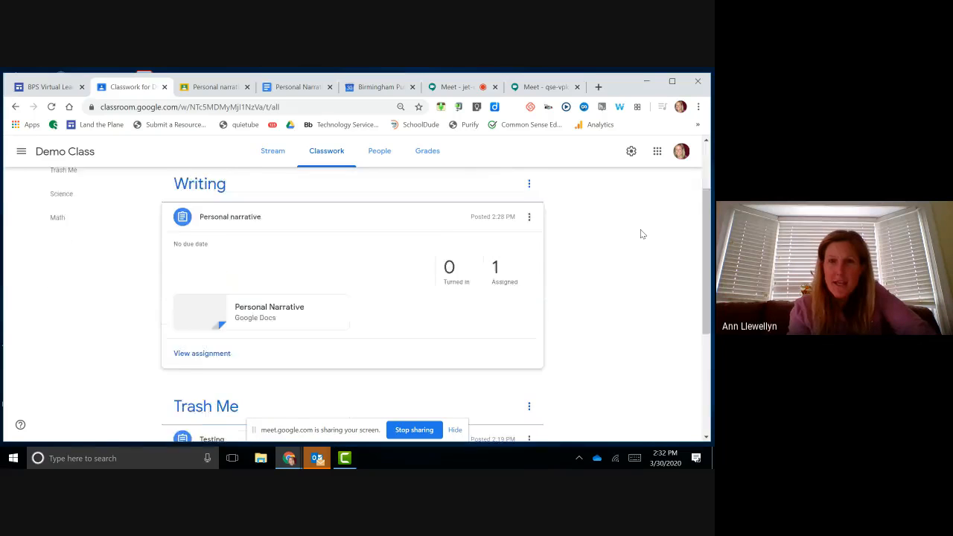
pyautogui.scroll(-2, 640, 232)
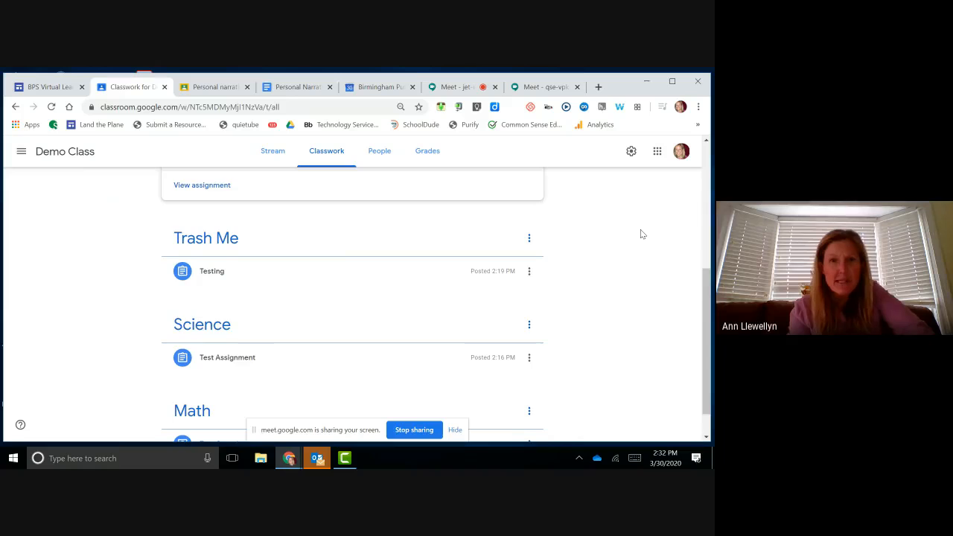
pyautogui.scroll(-1, 642, 234)
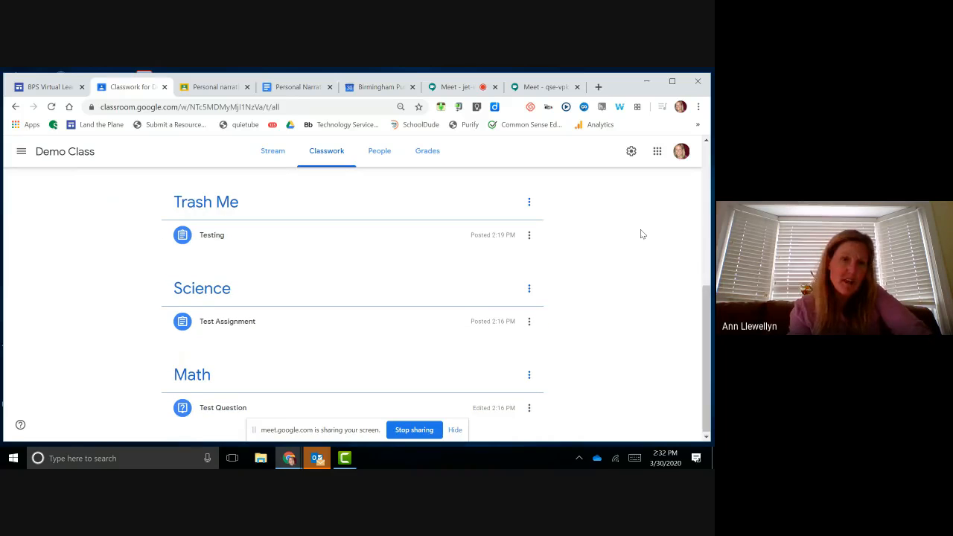
pyautogui.scroll(6, 642, 234)
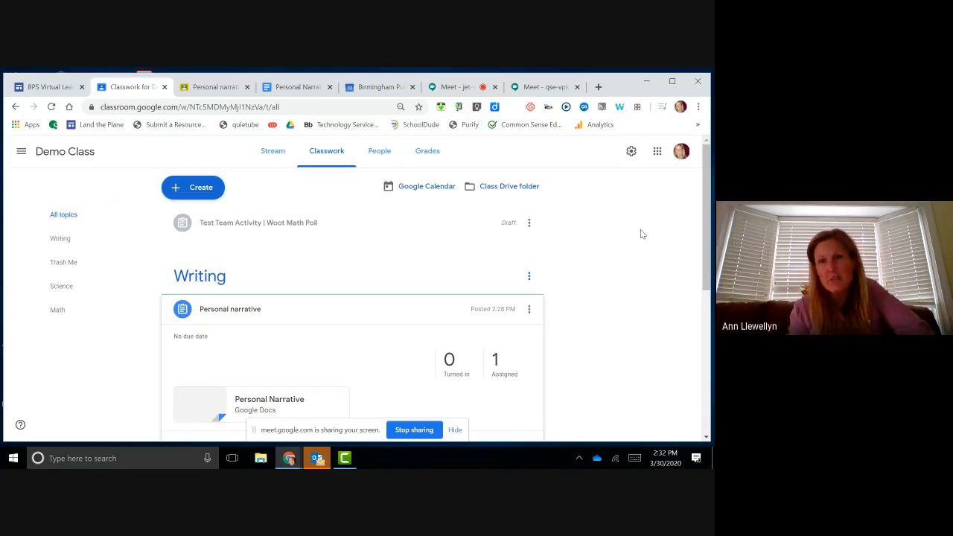
pyautogui.click(386, 152)
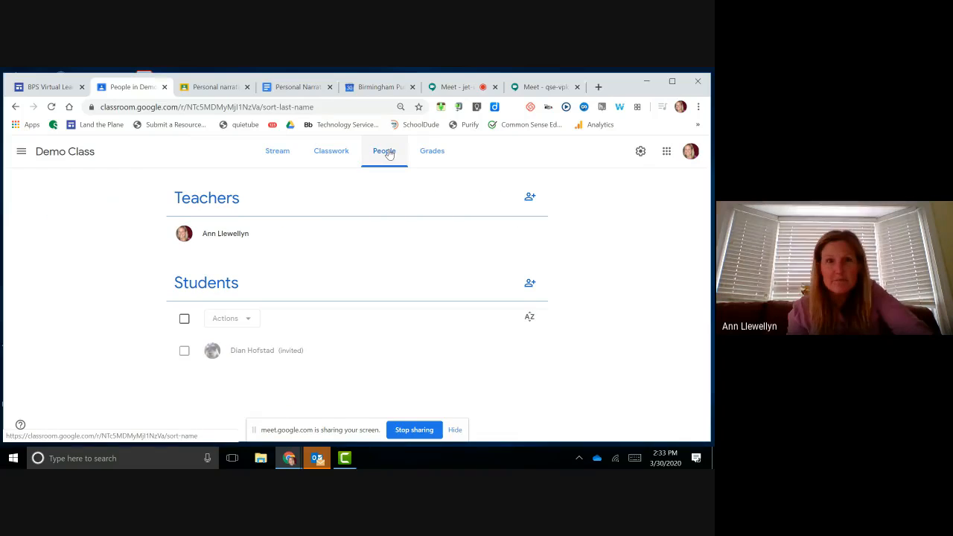
pyautogui.click(336, 154)
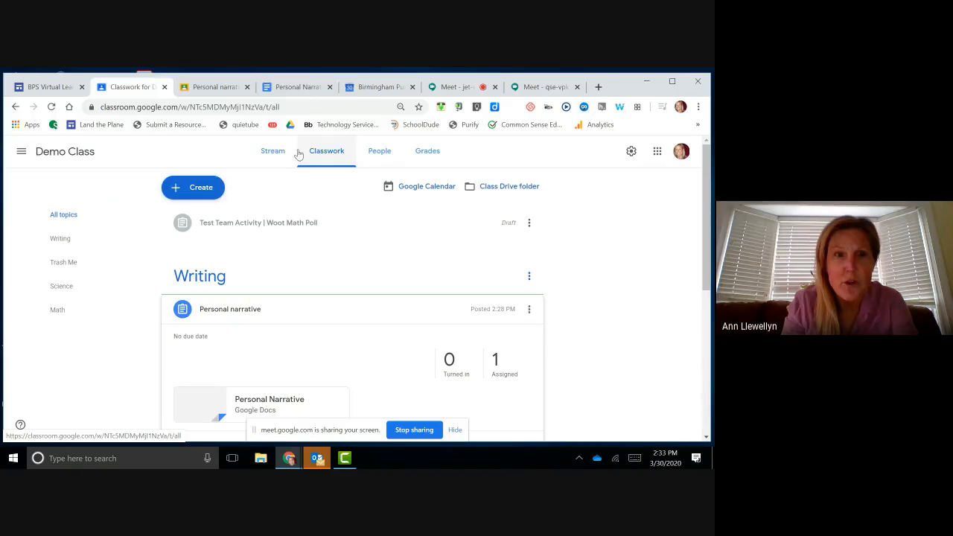
# Step: Show Demo Class's class code full size from the Stream, then close it
pyautogui.click(273, 152)
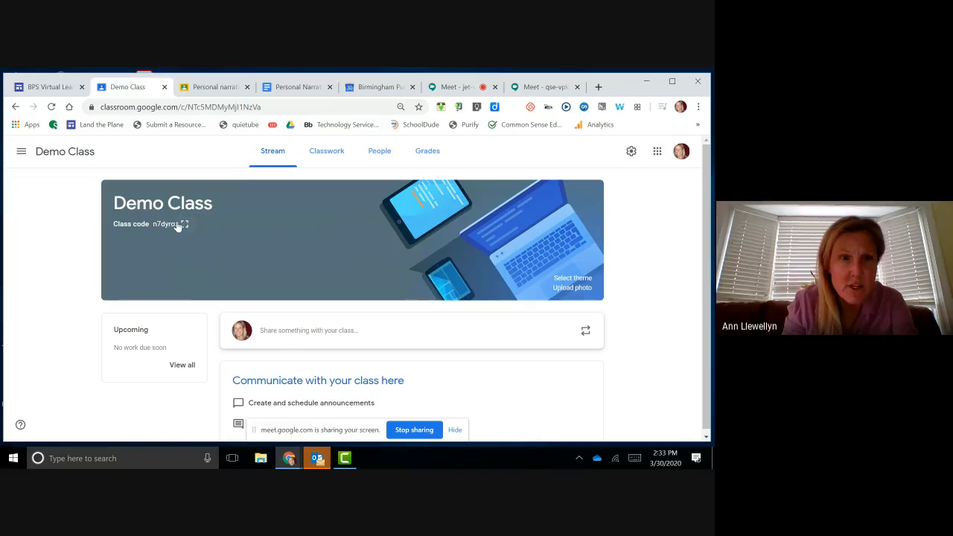
pyautogui.click(184, 224)
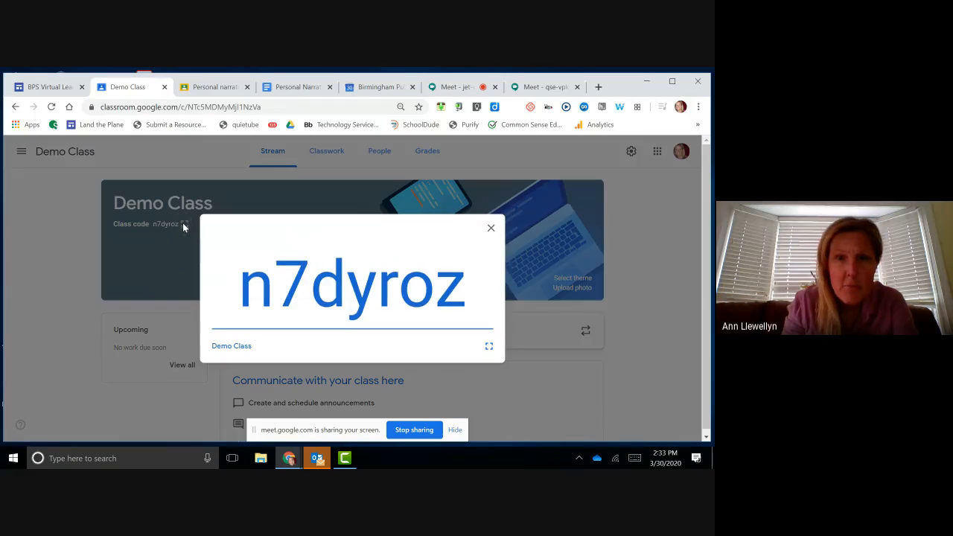
pyautogui.click(490, 228)
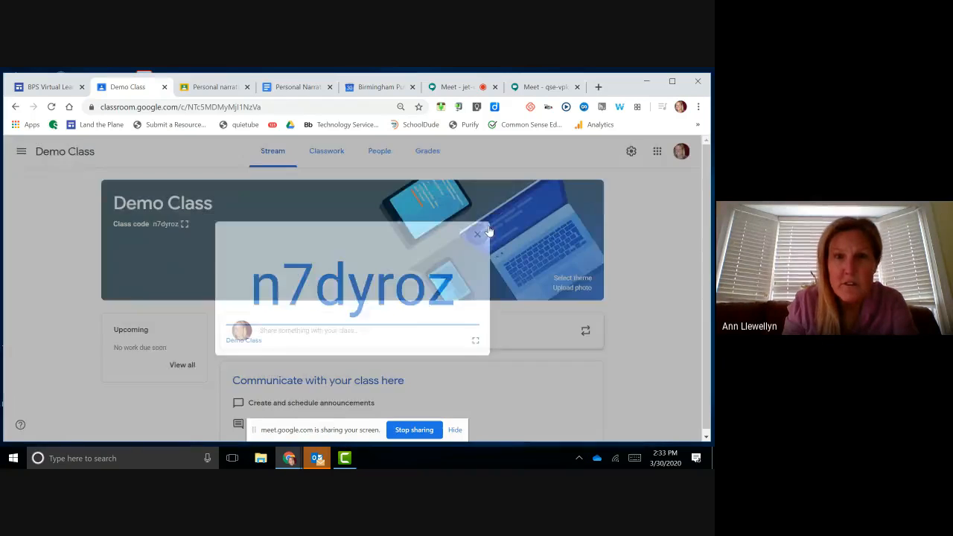
# Step: Move through People and Classwork, ending on the People roster
pyautogui.click(381, 152)
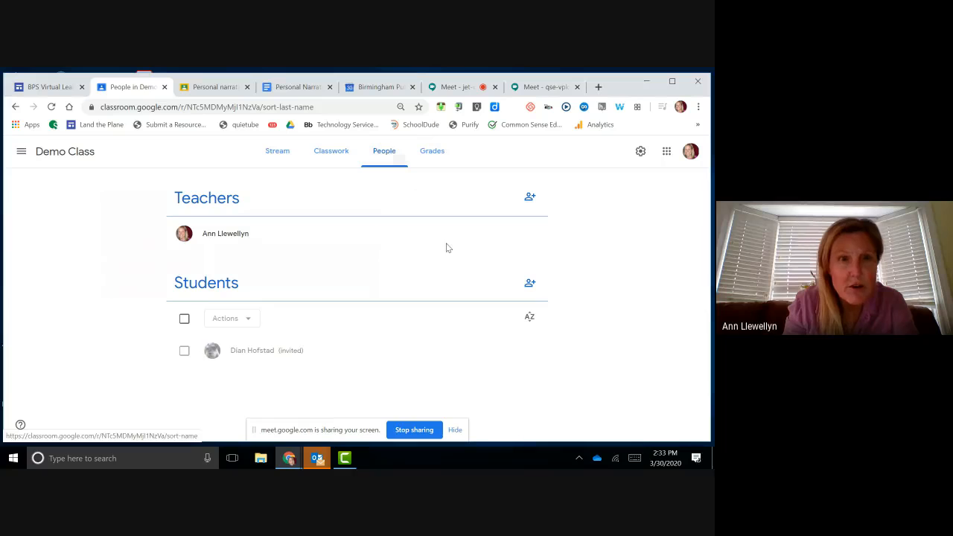
pyautogui.click(324, 152)
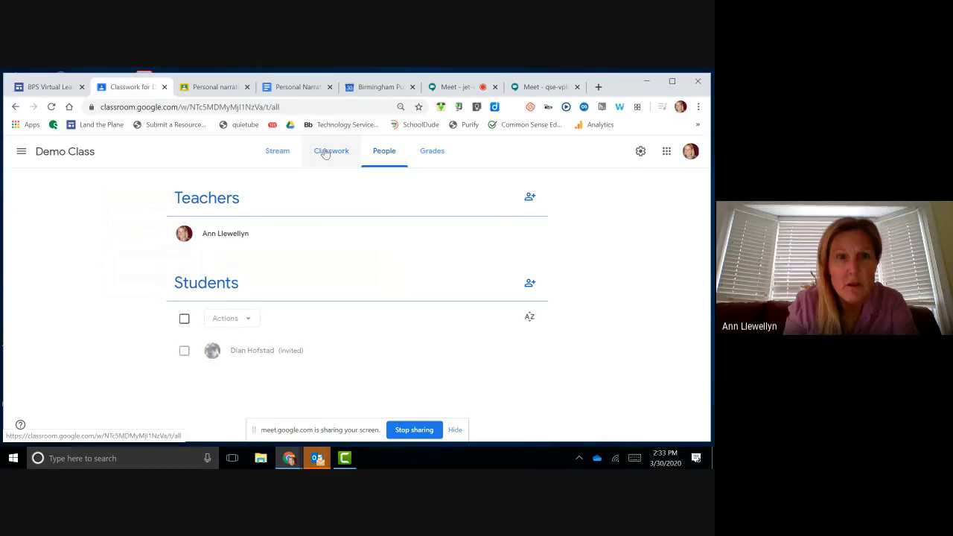
pyautogui.click(378, 152)
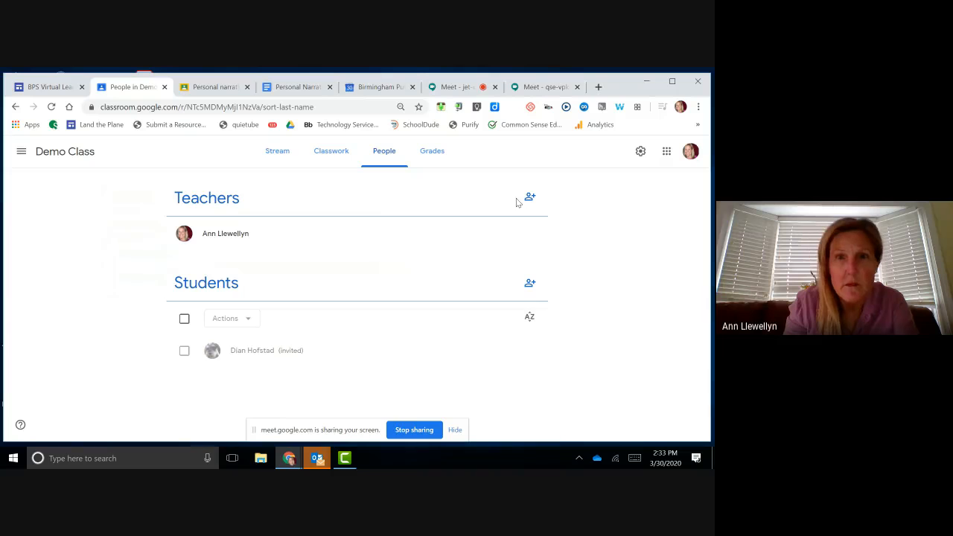
# Step: In Demo Class settings, view the class code's Display, Copy, Reset and Disable options
pyautogui.click(639, 152)
pyautogui.scroll(-4, 553, 240)
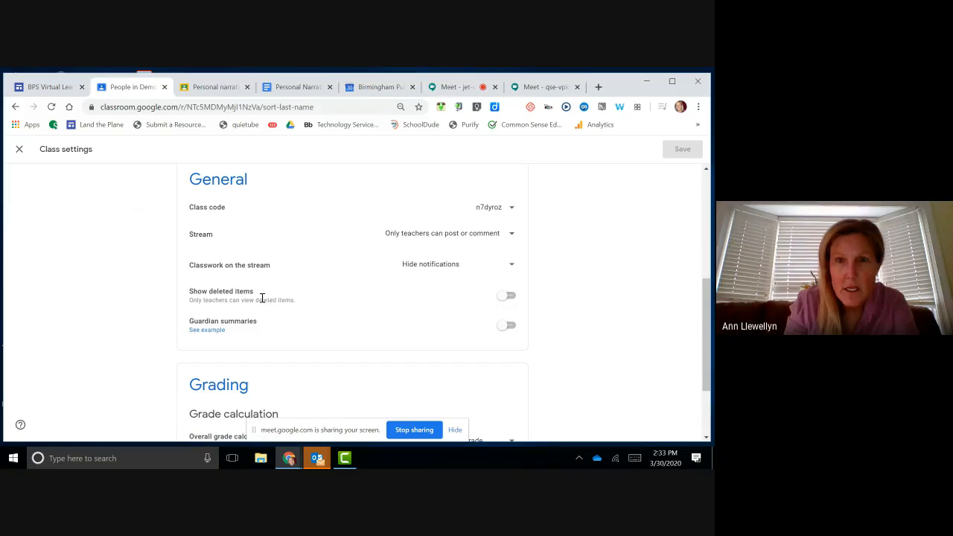
pyautogui.click(511, 209)
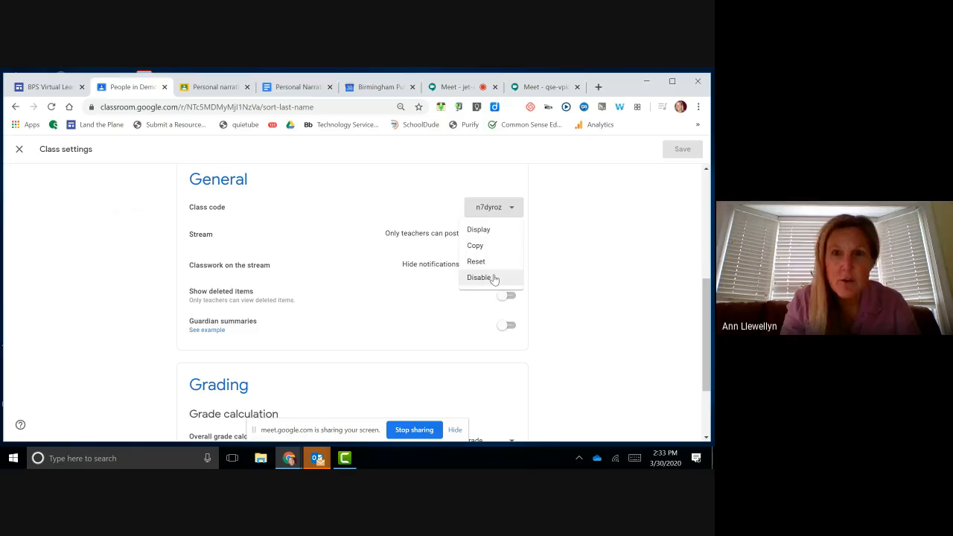
pyautogui.click(592, 256)
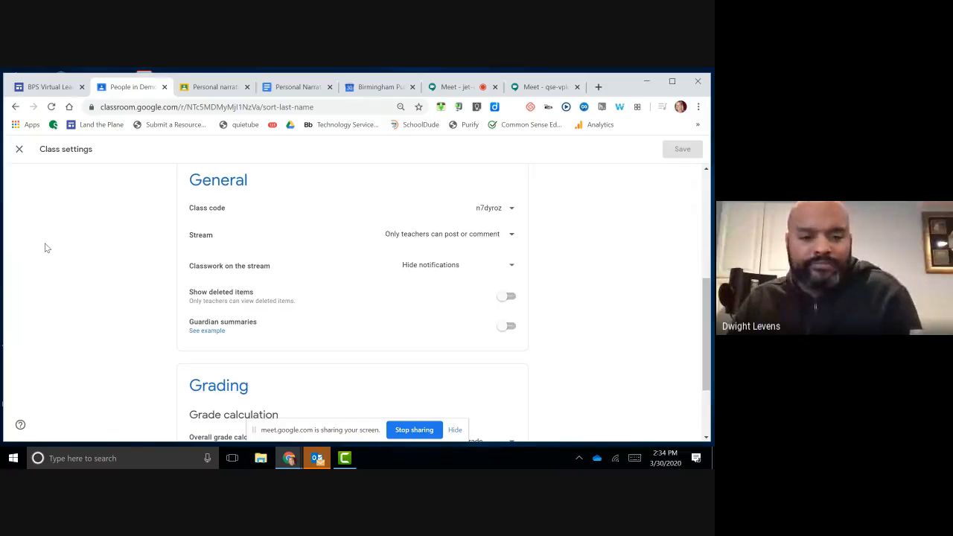
pyautogui.scroll(5, 44, 246)
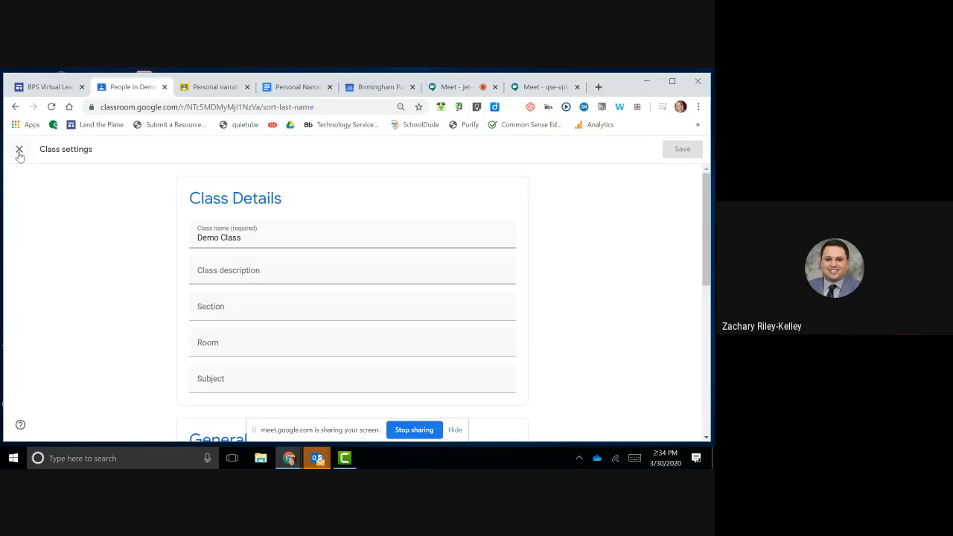
# Step: Return to the Google Meet call and show its More options menu
pyautogui.click(454, 87)
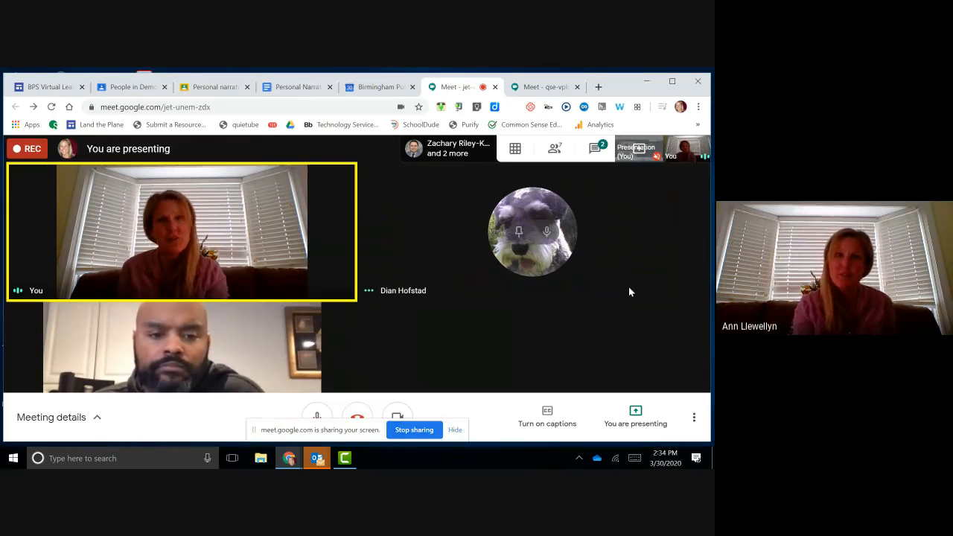
pyautogui.click(693, 417)
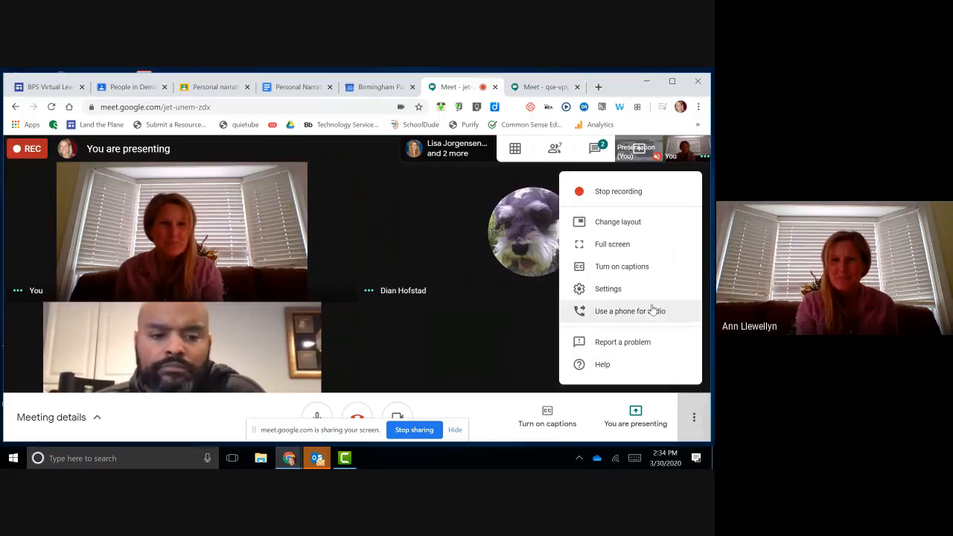